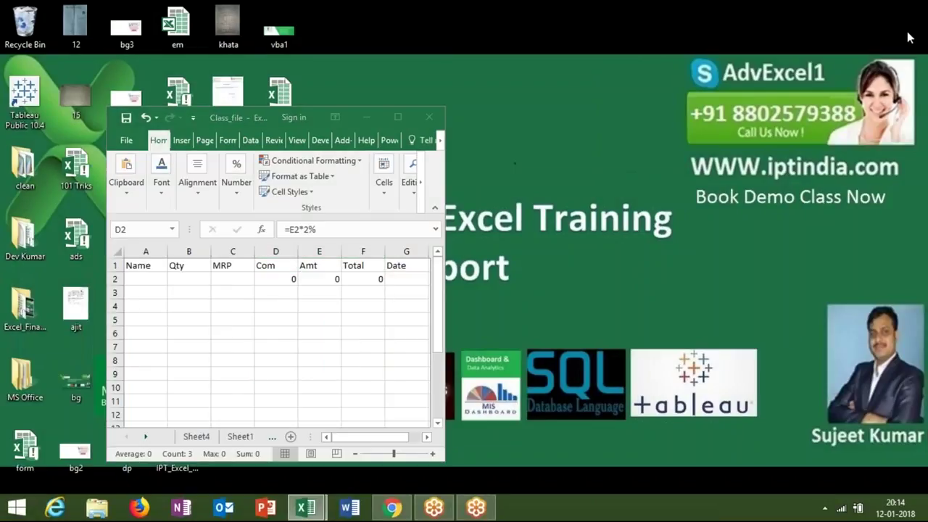
Step: Maximize the workbook, then group Sheet1, Sheet2 and Sheet3 and delete them, keeping Sheet4
{"action": "left_click", "coordinate": [395, 121]}
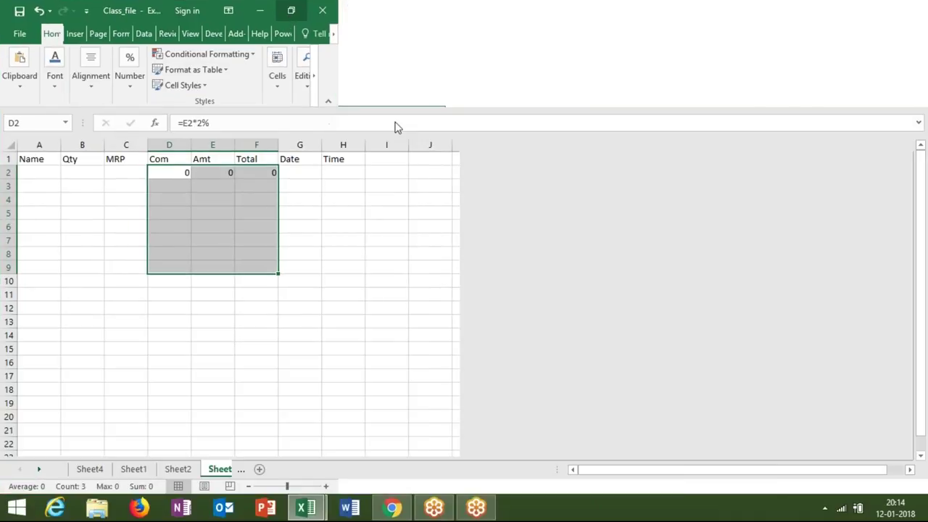
{"action": "left_click", "coordinate": [177, 468], "text": "ctrl"}
{"action": "left_click", "coordinate": [177, 469]}
{"action": "left_click", "coordinate": [133, 469]}
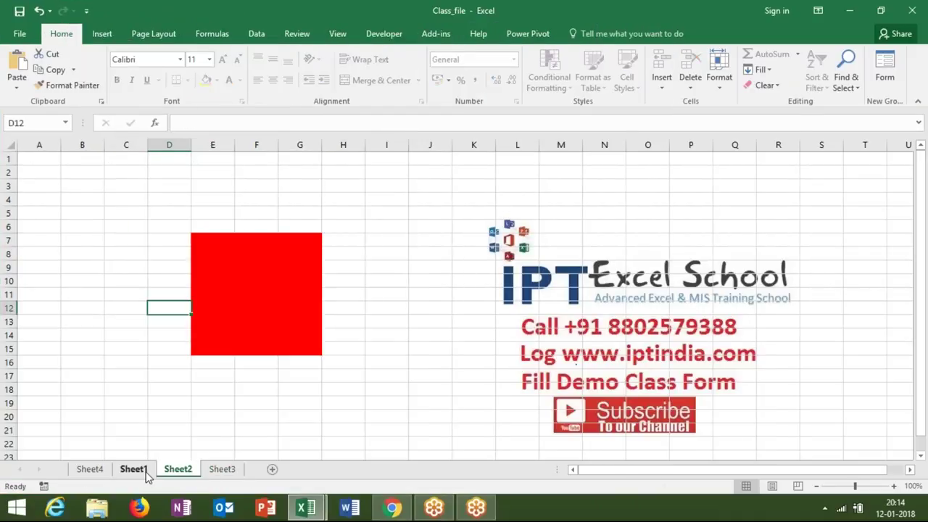
{"action": "left_click", "coordinate": [224, 469], "text": "shift"}
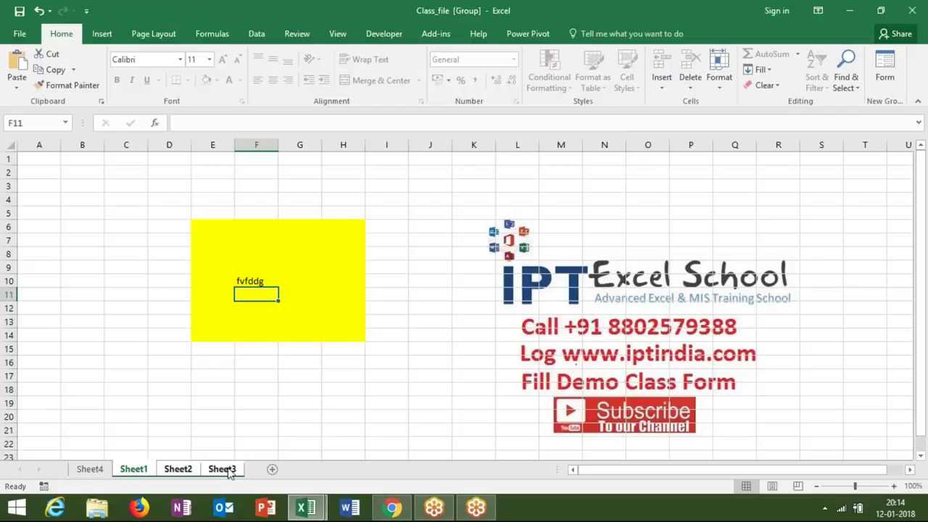
{"action": "right_click", "coordinate": [229, 472]}
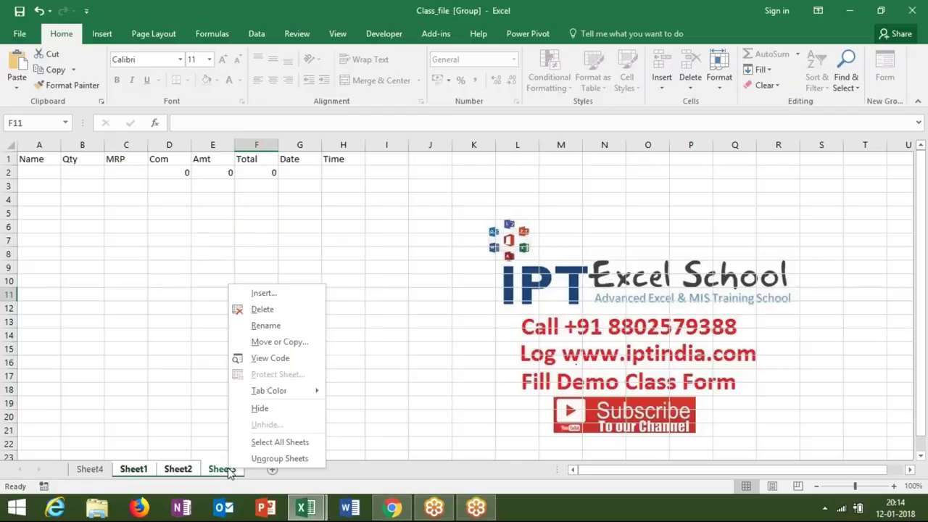
{"action": "left_click", "coordinate": [261, 309]}
{"action": "left_click", "coordinate": [435, 288]}
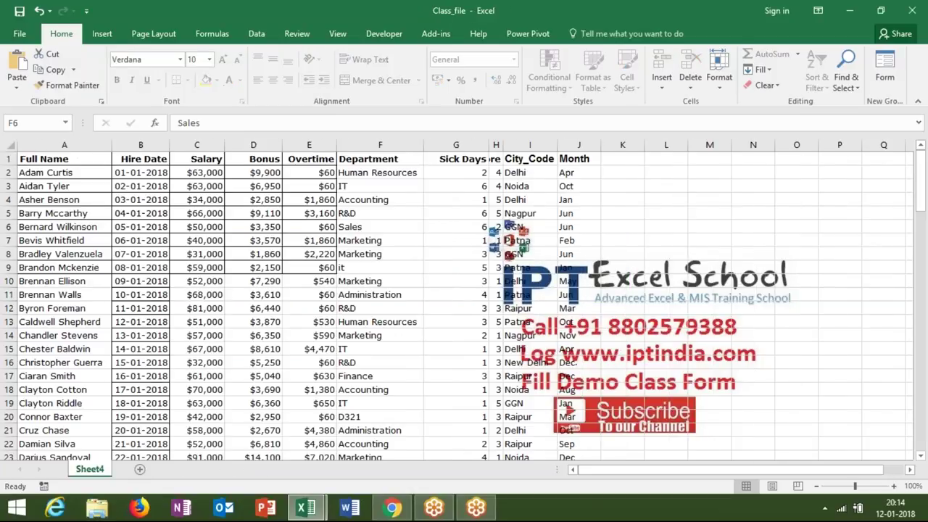
Step: Dismiss the protected-sheet warning and unprotect Sheet4 so cells like C8 can be edited
{"action": "key", "text": "Delete"}
{"action": "key", "text": "Return"}
{"action": "right_click", "coordinate": [95, 470]}
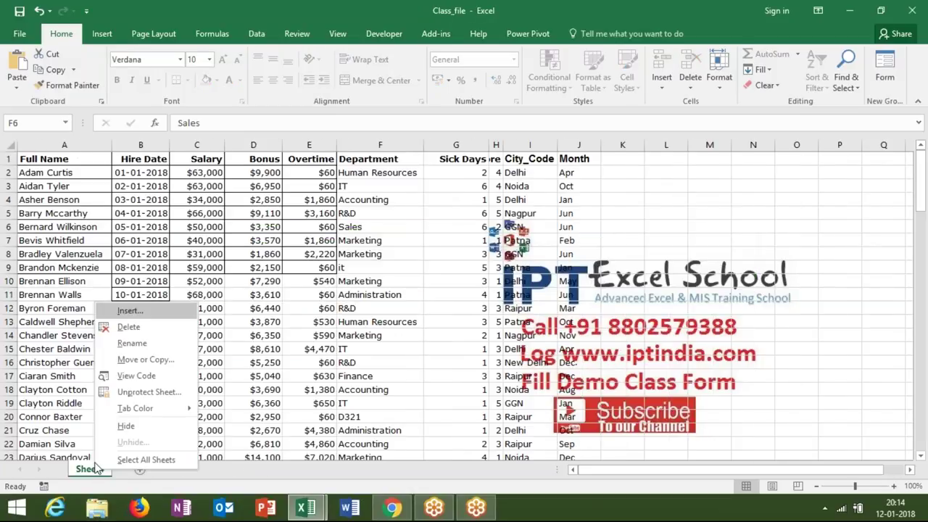
{"action": "left_click", "coordinate": [127, 393]}
{"action": "left_click", "coordinate": [181, 253]}
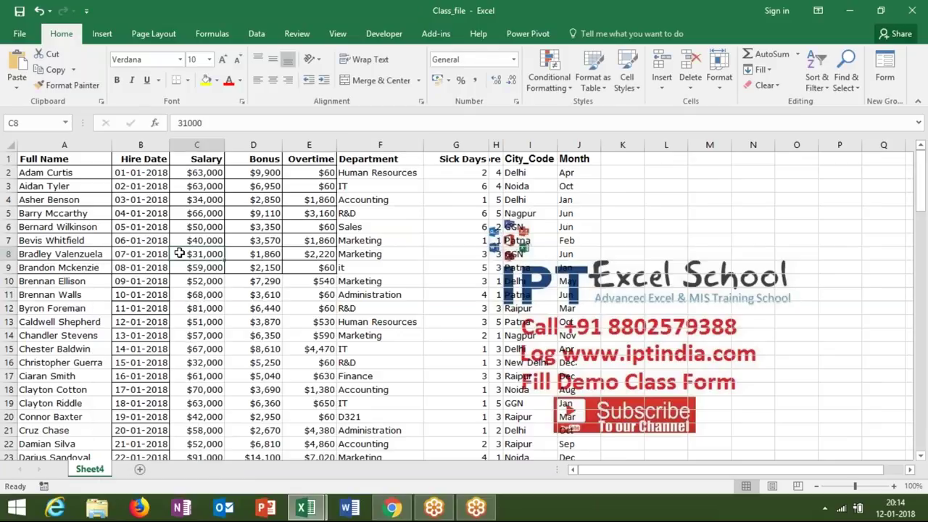
{"action": "left_click", "coordinate": [786, 25]}
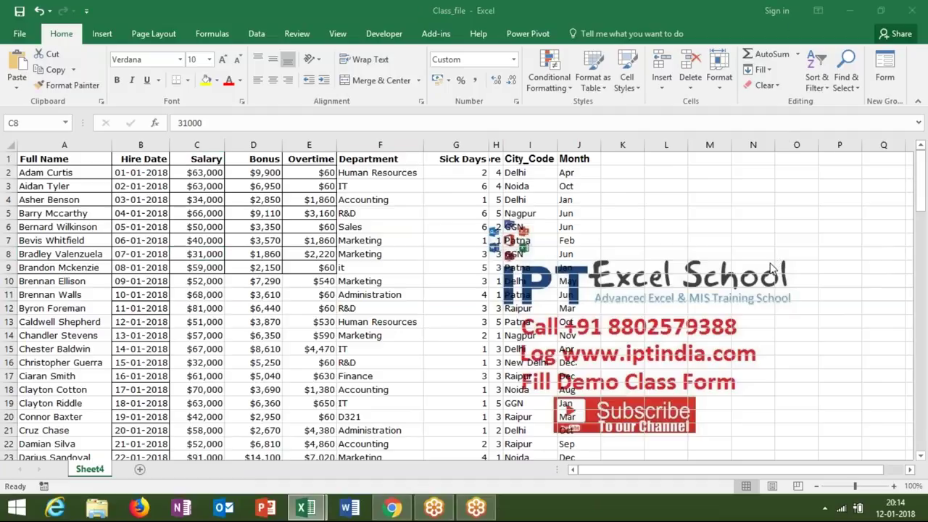
{"action": "mouse_move", "coordinate": [923, 12]}
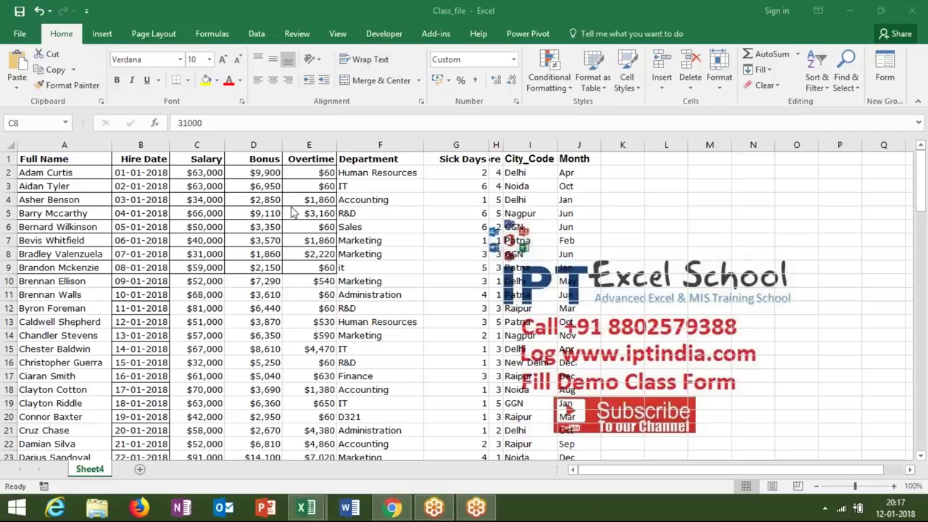
{"action": "key", "text": "alt+Tab"}
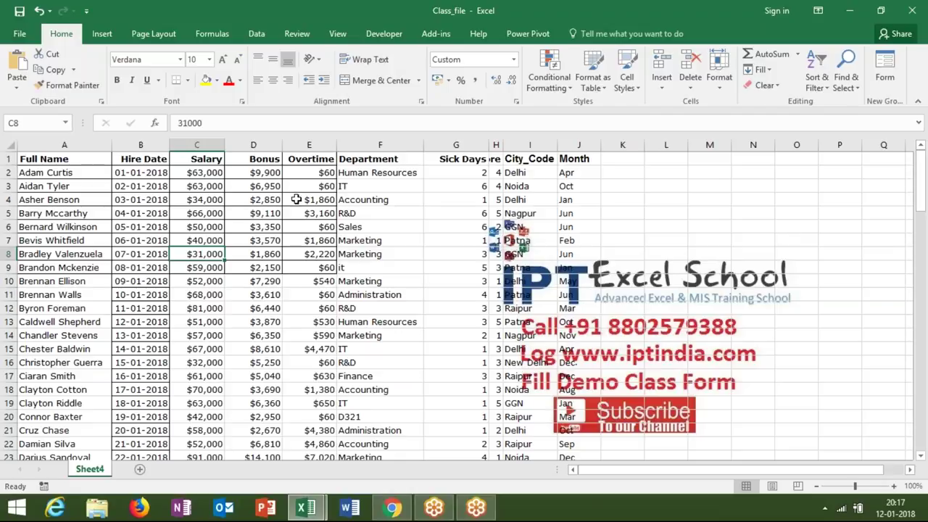
{"action": "left_click", "coordinate": [457, 172]}
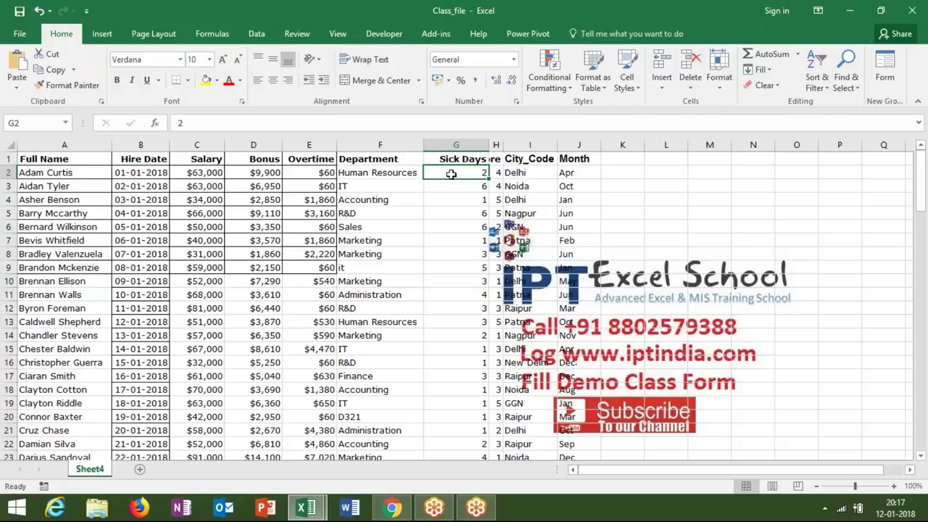
{"action": "left_click", "coordinate": [498, 171]}
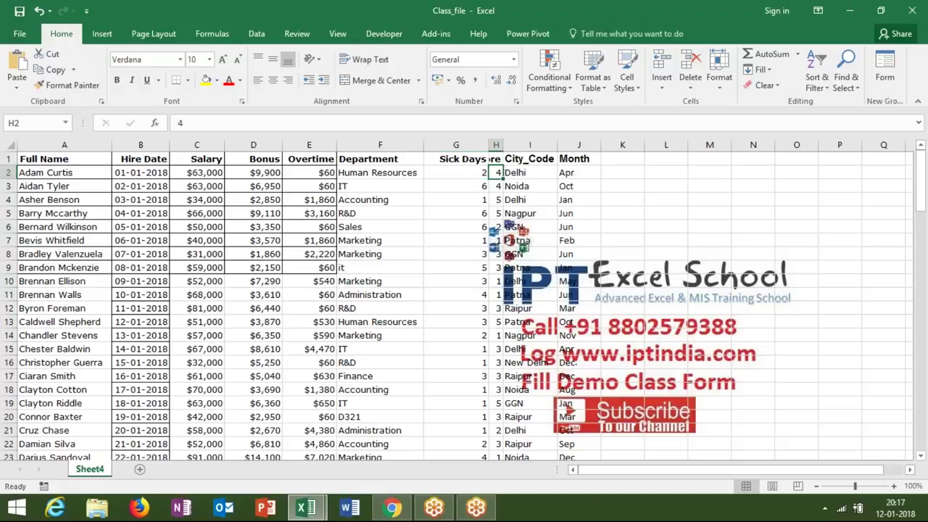
{"action": "key", "text": "Up"}
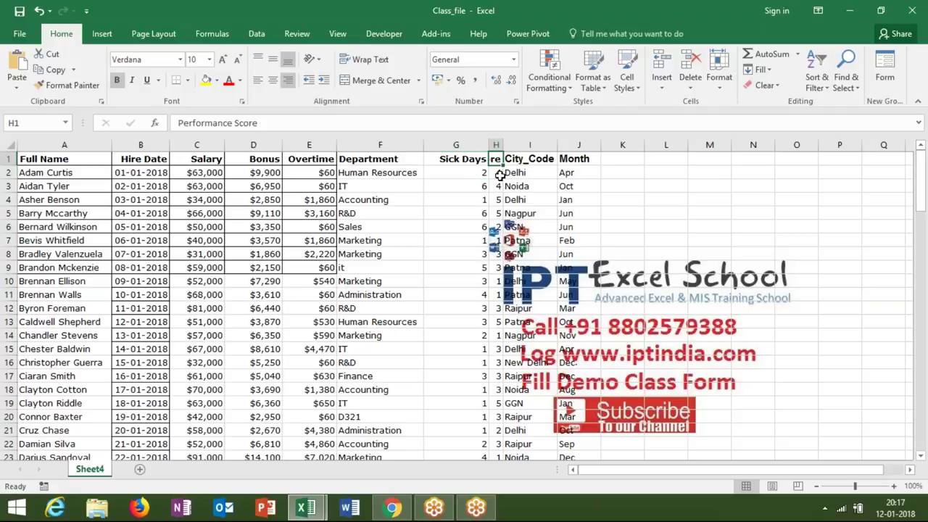
{"action": "left_click", "coordinate": [521, 172]}
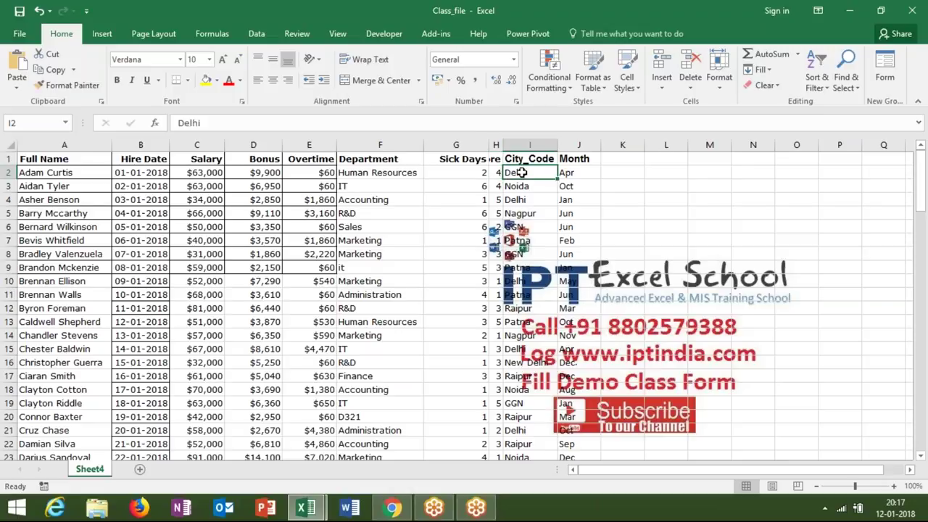
{"action": "left_click", "coordinate": [569, 170]}
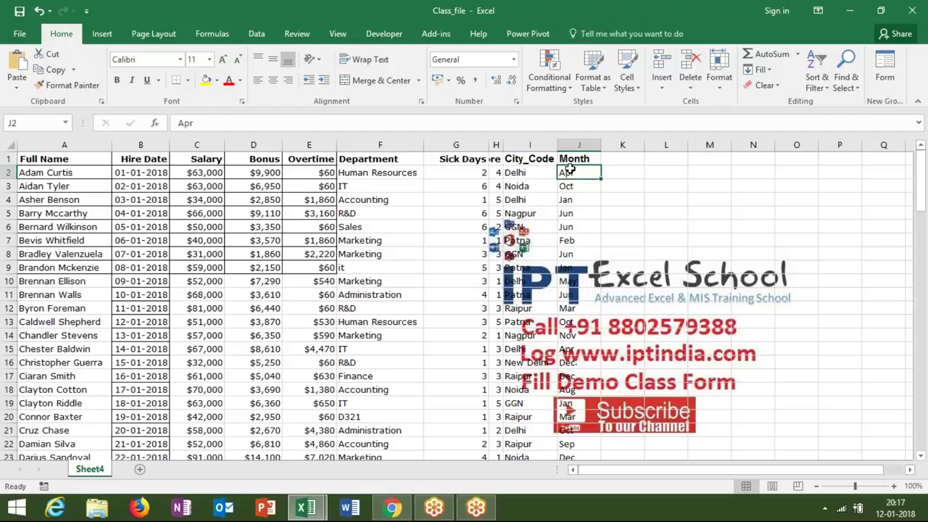
{"action": "key", "text": "Left"}
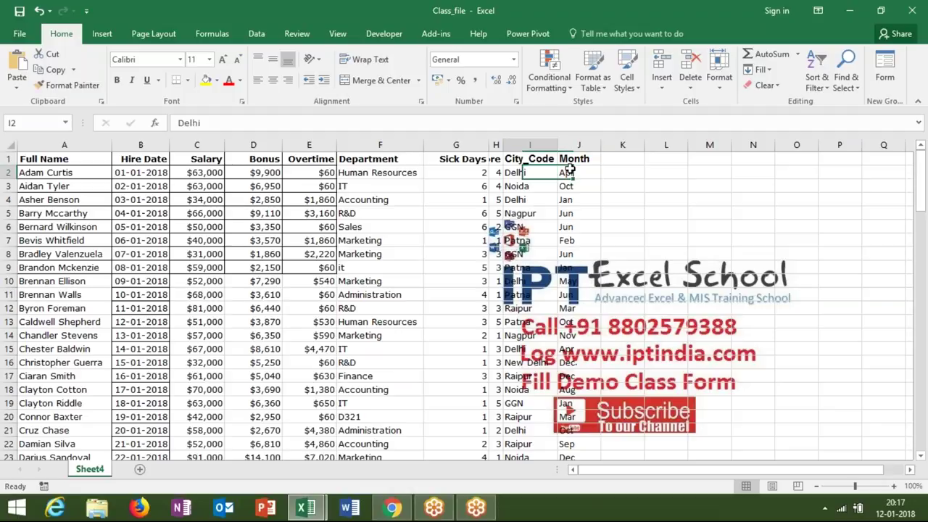
{"action": "key", "text": "ctrl+Left"}
{"action": "key", "text": "ctrl+Up"}
{"action": "key", "text": "Right"}
{"action": "key", "text": "Right"}
{"action": "key", "text": "Right"}
{"action": "key", "text": "Right"}
{"action": "key", "text": "Right"}
{"action": "key", "text": "Right"}
{"action": "key", "text": "Right"}
{"action": "key", "text": "Right"}
{"action": "key", "text": "Right"}
{"action": "key", "text": "Left"}
{"action": "key", "text": "Left"}
{"action": "key", "text": "Left"}
{"action": "key", "text": "Left"}
{"action": "key", "text": "Left"}
{"action": "key", "text": "Left"}
{"action": "key", "text": "Left"}
{"action": "key", "text": "Left"}
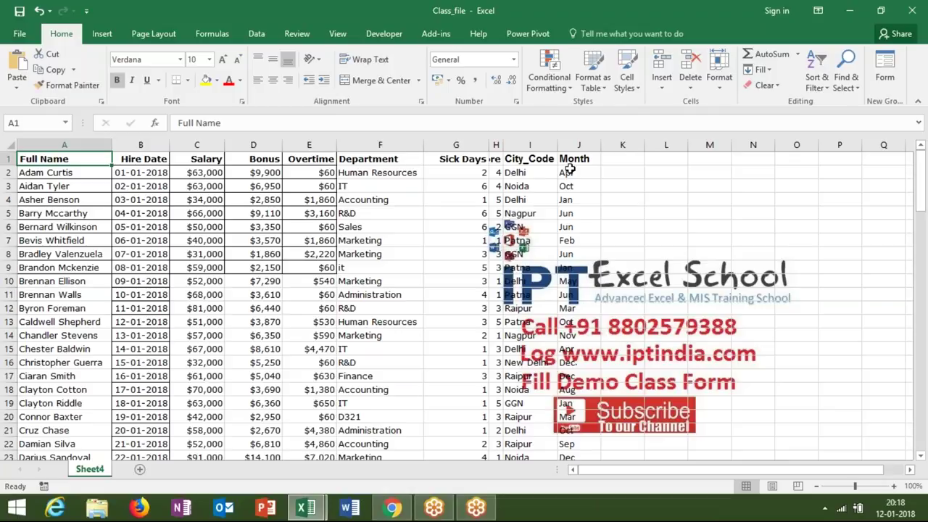
{"action": "key", "text": "Down"}
{"action": "key", "text": "Down"}
{"action": "key", "text": "Down"}
{"action": "key", "text": "Down"}
{"action": "key", "text": "Down"}
{"action": "key", "text": "Down"}
{"action": "key", "text": "Down"}
{"action": "key", "text": "shift+space"}
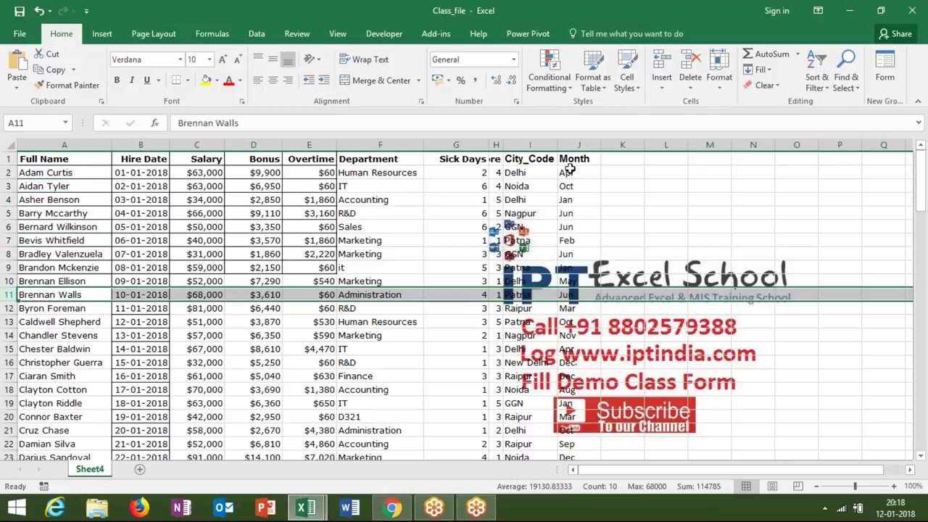
{"action": "key", "text": "ctrl+shift+plus"}
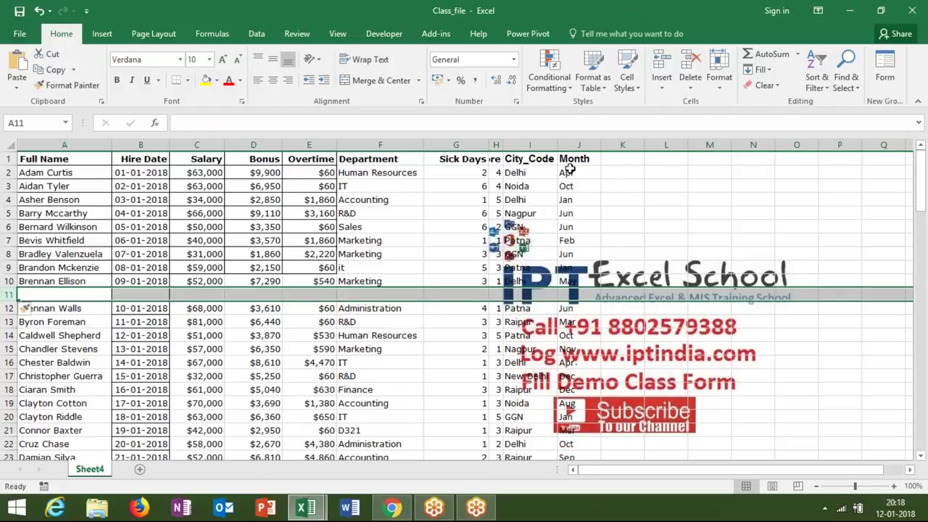
Step: From the Full Name header, check that Ctrl+A now selects only the block A1:J10
{"action": "key", "text": "Down"}
{"action": "key", "text": "Up"}
{"action": "key", "text": "Up"}
{"action": "key", "text": "Up"}
{"action": "key", "text": "Up"}
{"action": "key", "text": "Up"}
{"action": "key", "text": "Up"}
{"action": "key", "text": "Up"}
{"action": "key", "text": "Up"}
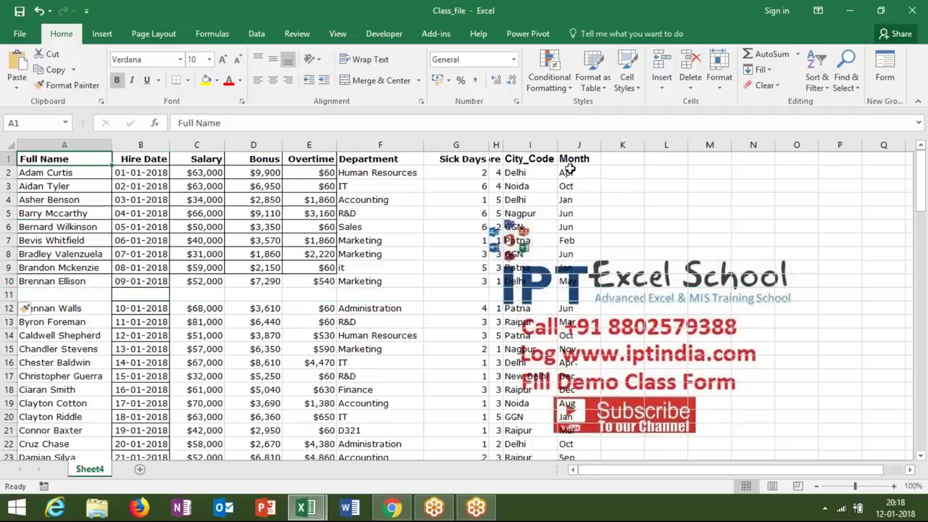
{"action": "key", "text": "ctrl+Down"}
{"action": "key", "text": "ctrl+Up"}
{"action": "key", "text": "ctrl+a"}
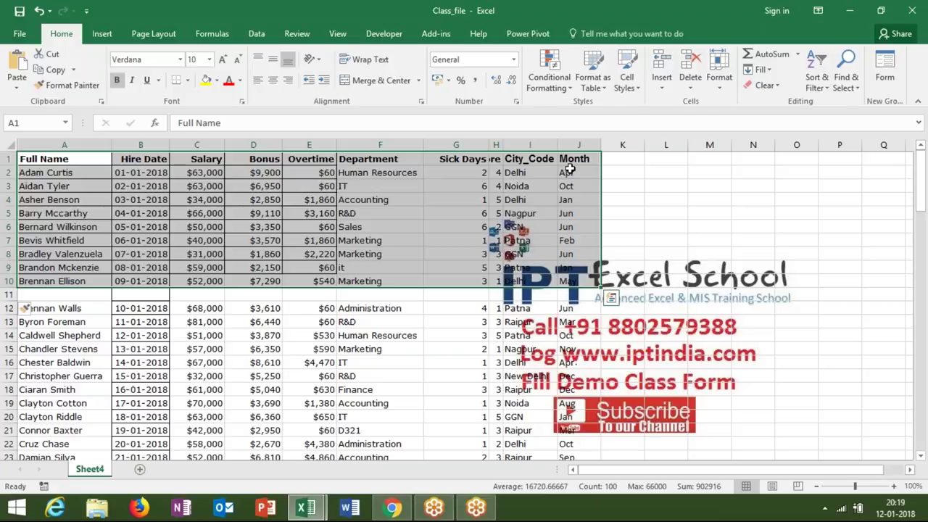
Step: Enter 0 in the Overtime cell E11 of the blank row
{"action": "key", "text": "Down"}
{"action": "key", "text": "Down"}
{"action": "key", "text": "Down"}
{"action": "key", "text": "Down"}
{"action": "key", "text": "Down"}
{"action": "key", "text": "Down"}
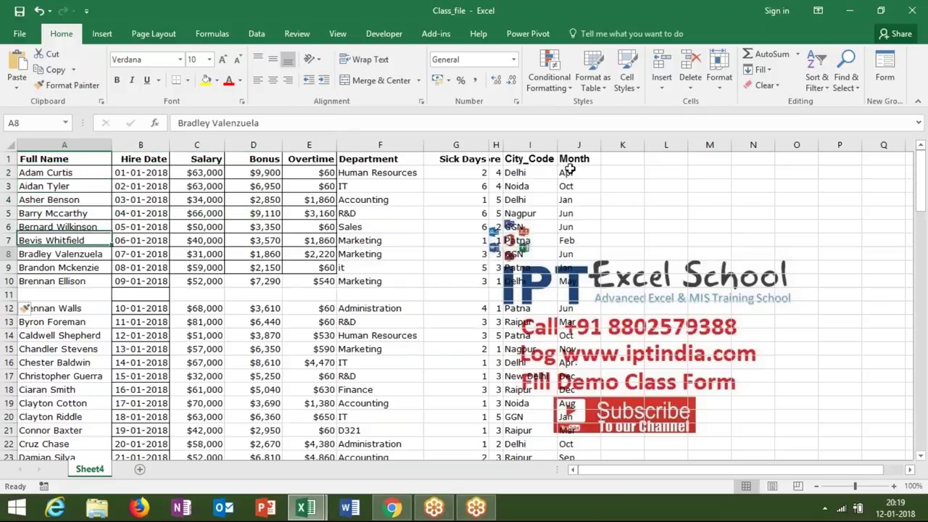
{"action": "key", "text": "Down"}
{"action": "key", "text": "Down"}
{"action": "key", "text": "Down"}
{"action": "key", "text": "Right"}
{"action": "key", "text": "Right"}
{"action": "key", "text": "Right"}
{"action": "key", "text": "Right"}
{"action": "key", "text": "Left"}
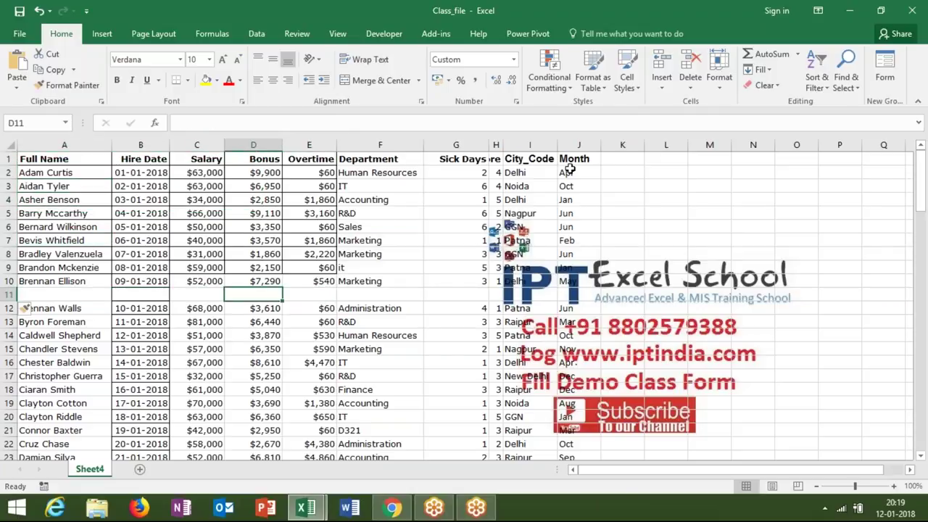
{"action": "key", "text": "Right"}
{"action": "type", "text": "0"}
{"action": "key", "text": "Return"}
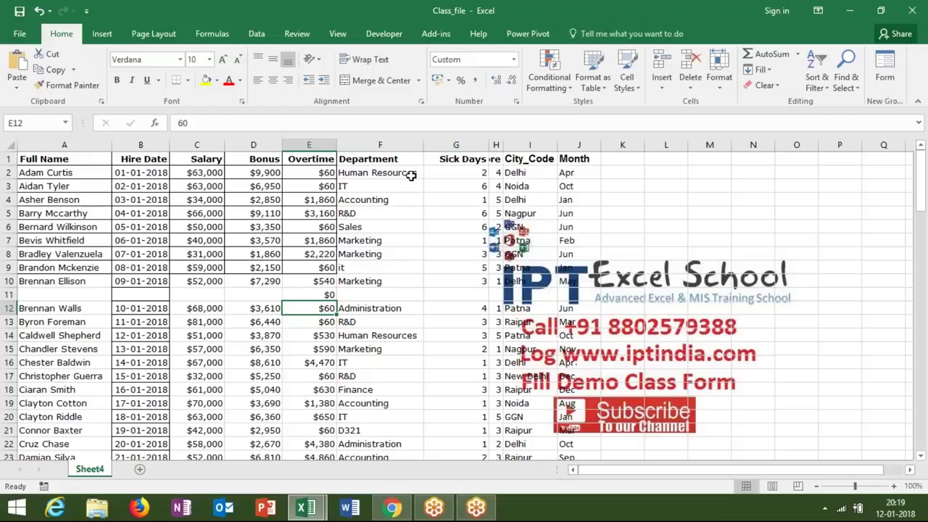
{"action": "left_click", "coordinate": [411, 176]}
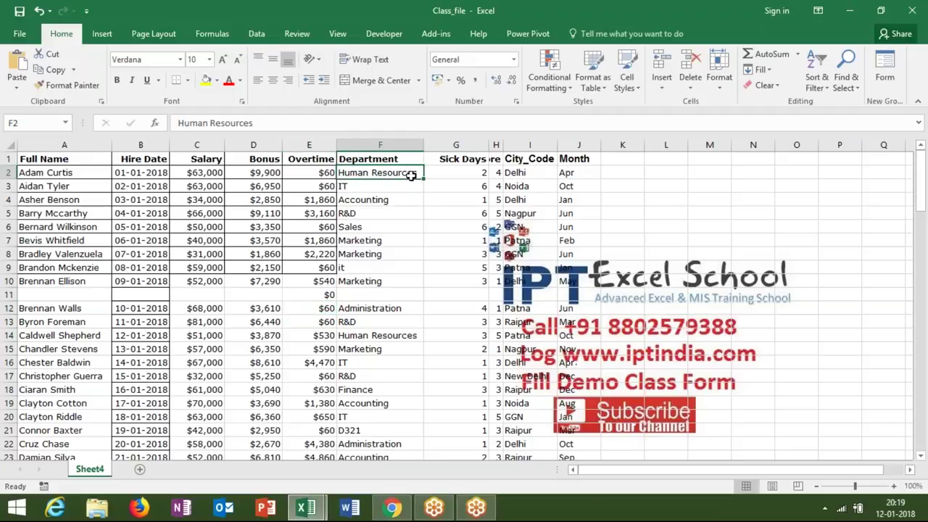
{"action": "key", "text": "ctrl+a"}
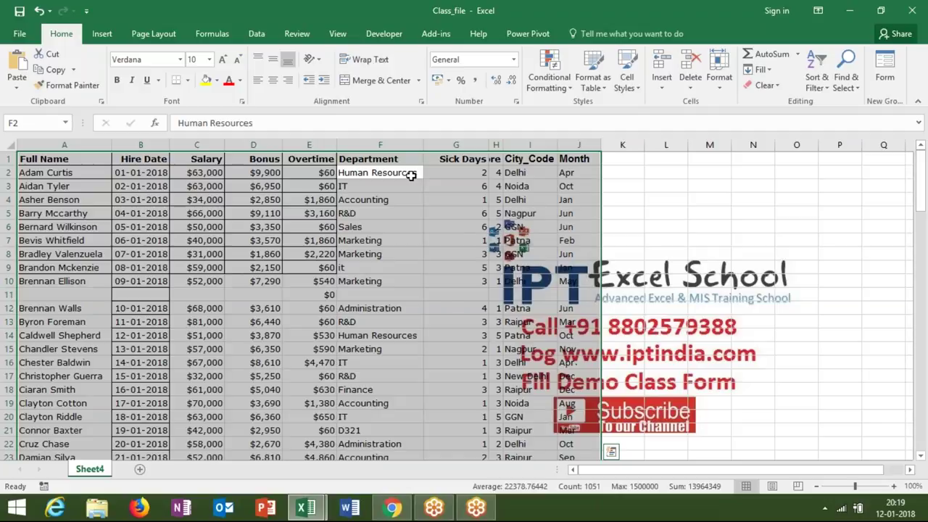
{"action": "key", "text": "Down"}
{"action": "key", "text": "ctrl+Down"}
{"action": "key", "text": "Left"}
{"action": "key", "text": "ctrl+Left"}
{"action": "key", "text": "Down"}
{"action": "key", "text": "shift+space"}
{"action": "key", "text": "ctrl+minus"}
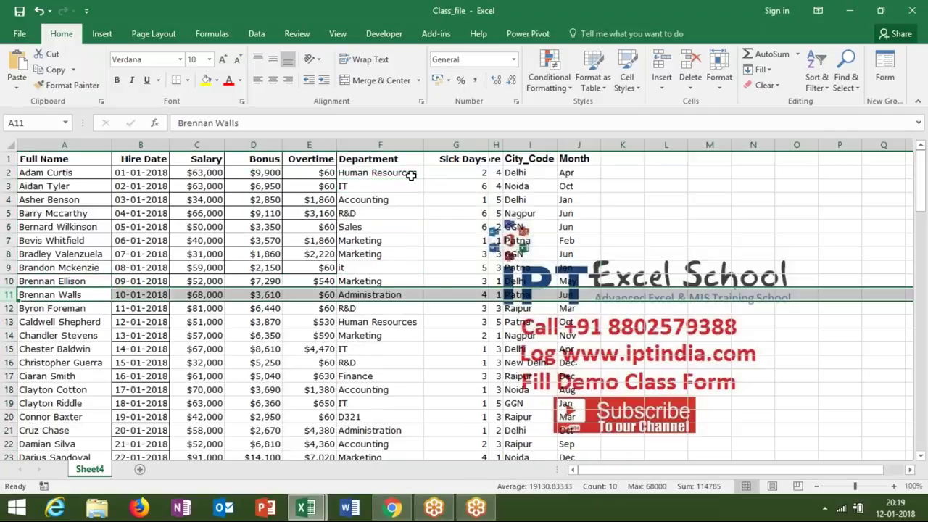
{"action": "key", "text": "ctrl+Home"}
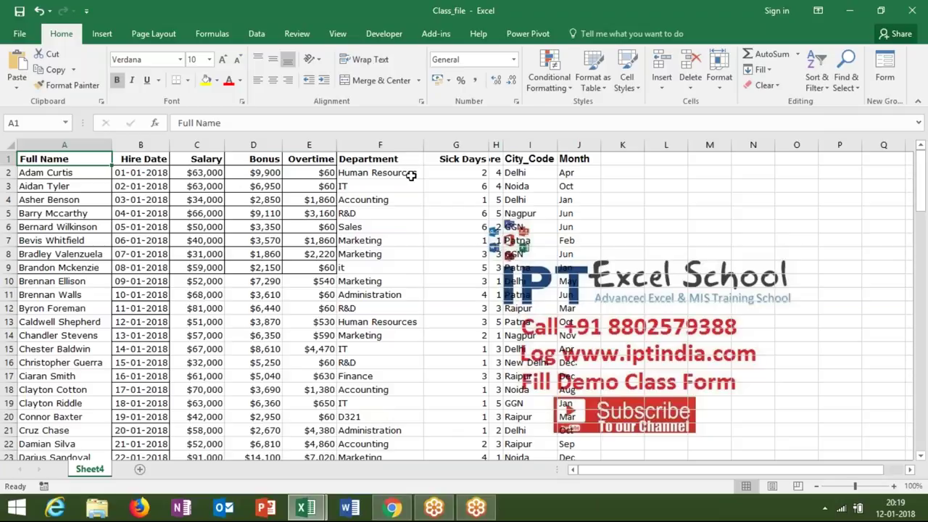
{"action": "key", "text": "Right"}
{"action": "key", "text": "Right"}
{"action": "key", "text": "Right"}
{"action": "key", "text": "Right"}
{"action": "key", "text": "Right"}
{"action": "key", "text": "Right"}
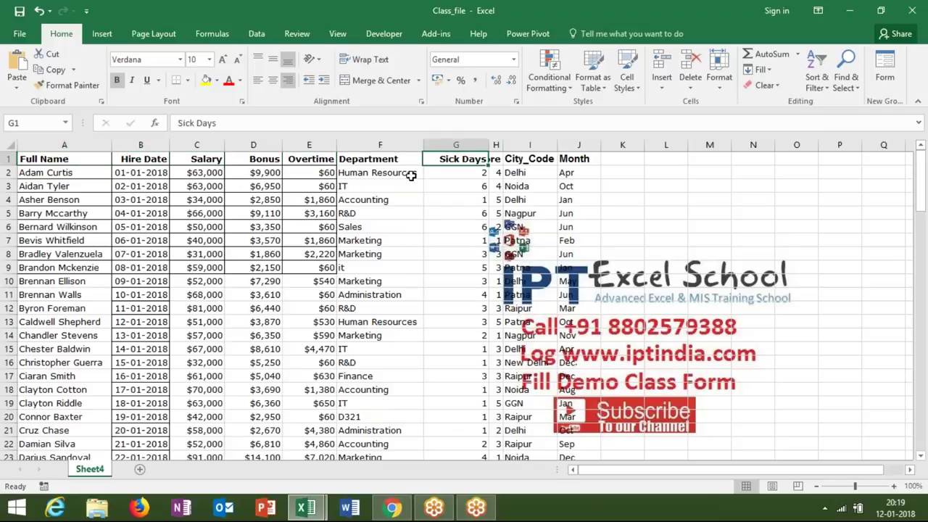
{"action": "key", "text": "Right"}
{"action": "key", "text": "Right"}
{"action": "key", "text": "Right"}
{"action": "key", "text": "Left"}
{"action": "key", "text": "Left"}
{"action": "key", "text": "Left"}
{"action": "key", "text": "Left"}
{"action": "key", "text": "Left"}
{"action": "key", "text": "Left"}
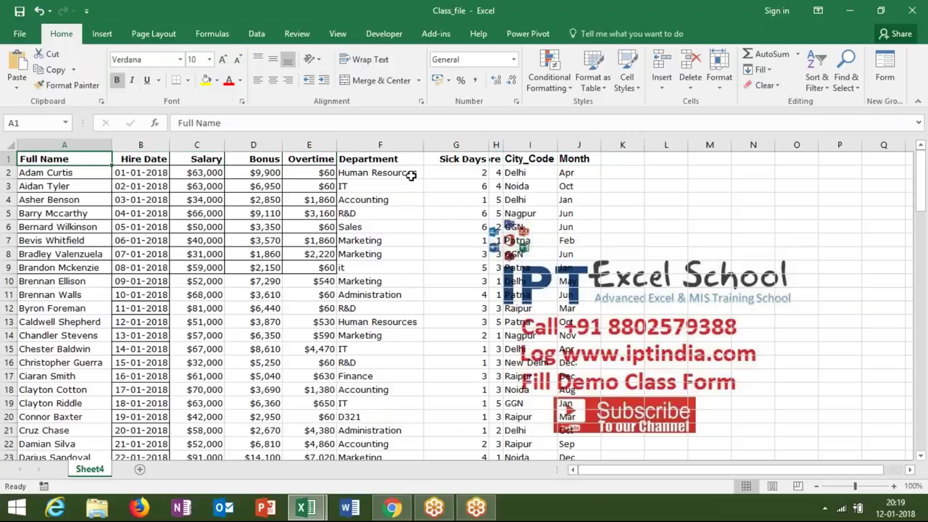
{"action": "key", "text": "Right"}
{"action": "key", "text": "Right"}
{"action": "key", "text": "Right"}
{"action": "key", "text": "Right"}
{"action": "key", "text": "Right"}
{"action": "key", "text": "Right"}
{"action": "key", "text": "Right"}
{"action": "key", "text": "Right"}
{"action": "key", "text": "Right"}
{"action": "key", "text": "Right"}
{"action": "key", "text": "Left"}
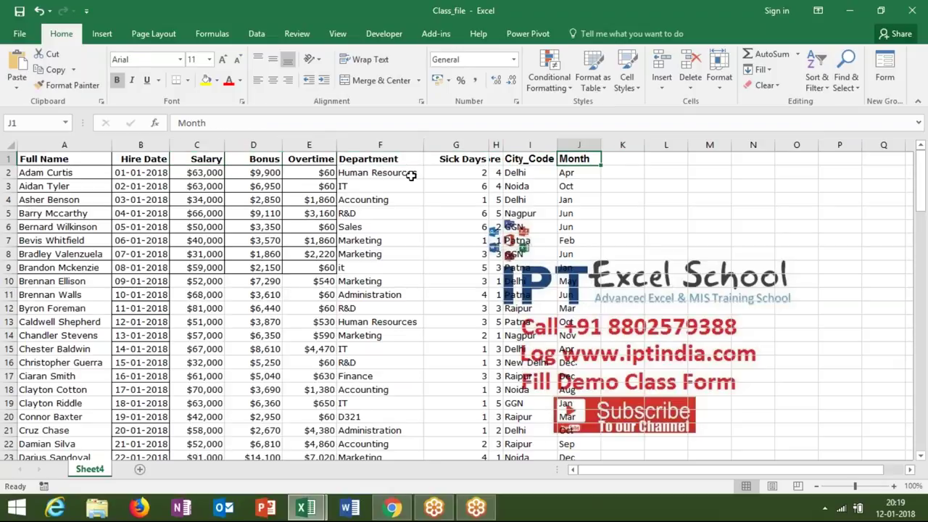
{"action": "key", "text": "Home"}
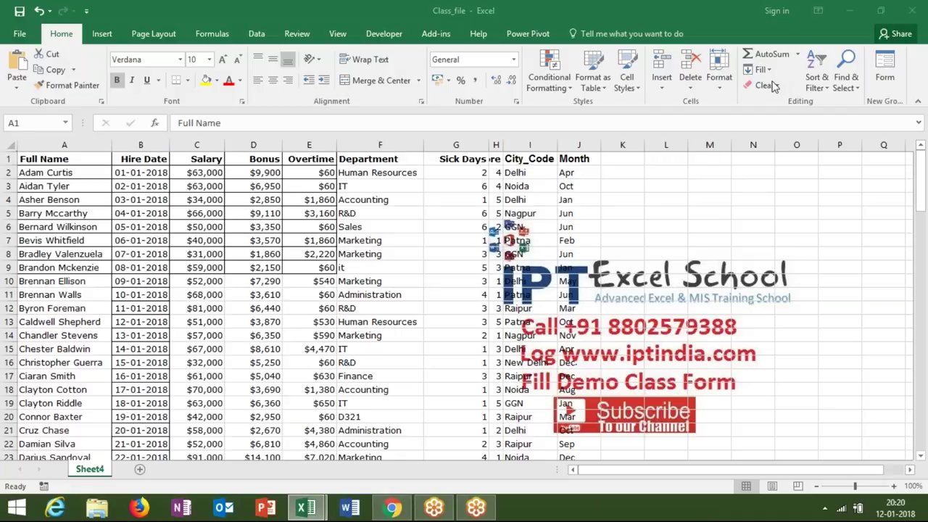
Step: Create a PivotTable from Sheet4!$A$1:$J$106 on a new worksheet
{"action": "left_click", "coordinate": [79, 162]}
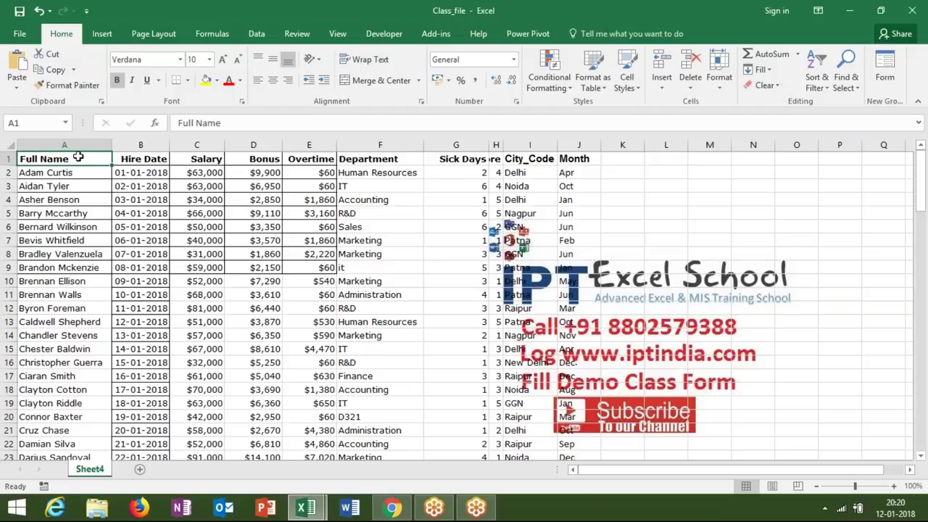
{"action": "left_click", "coordinate": [101, 36]}
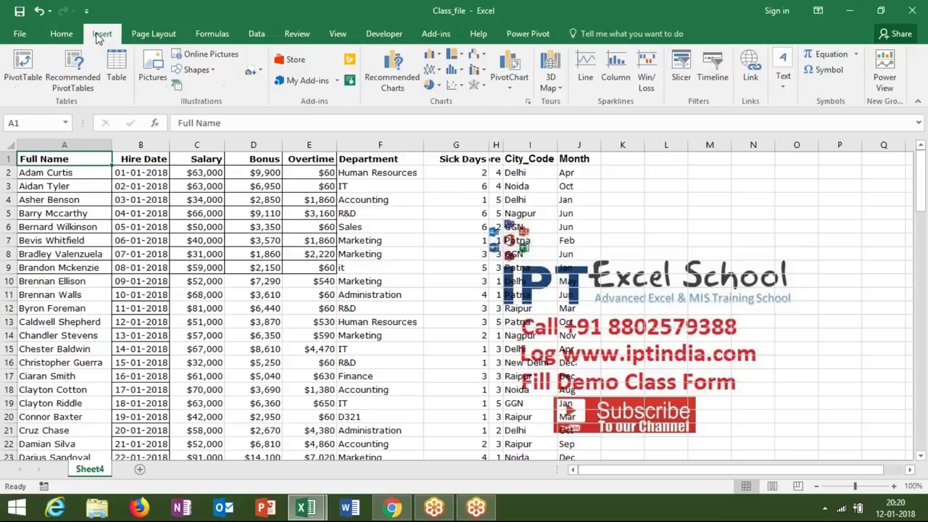
{"action": "left_click", "coordinate": [24, 67]}
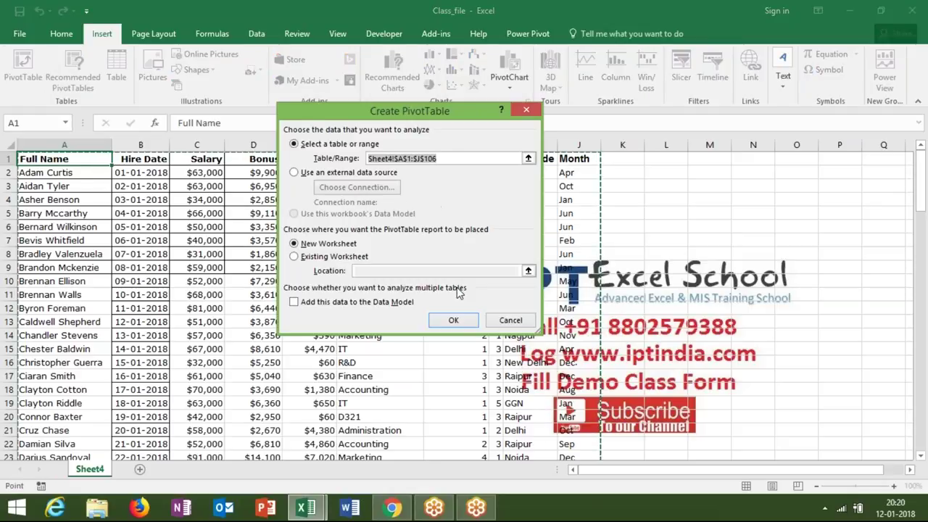
{"action": "left_click", "coordinate": [452, 321]}
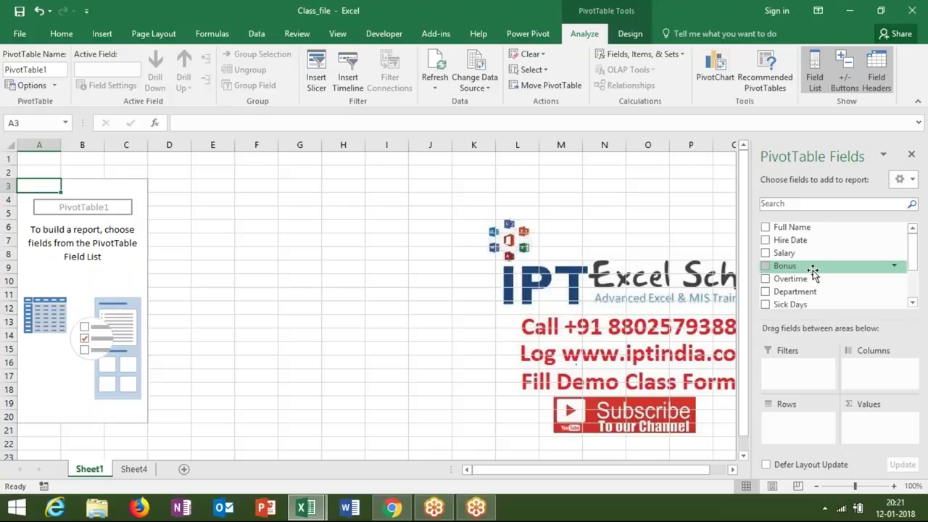
{"action": "mouse_move", "coordinate": [912, 257]}
{"action": "left_mouse_down"}
{"action": "mouse_move", "coordinate": [911, 271]}
{"action": "mouse_move", "coordinate": [912, 232]}
{"action": "left_mouse_up"}
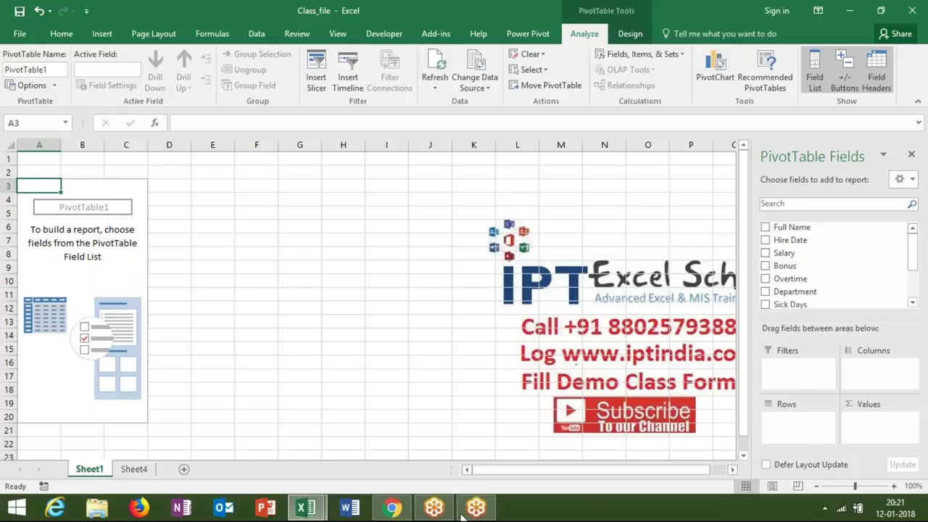
{"action": "left_click", "coordinate": [216, 208]}
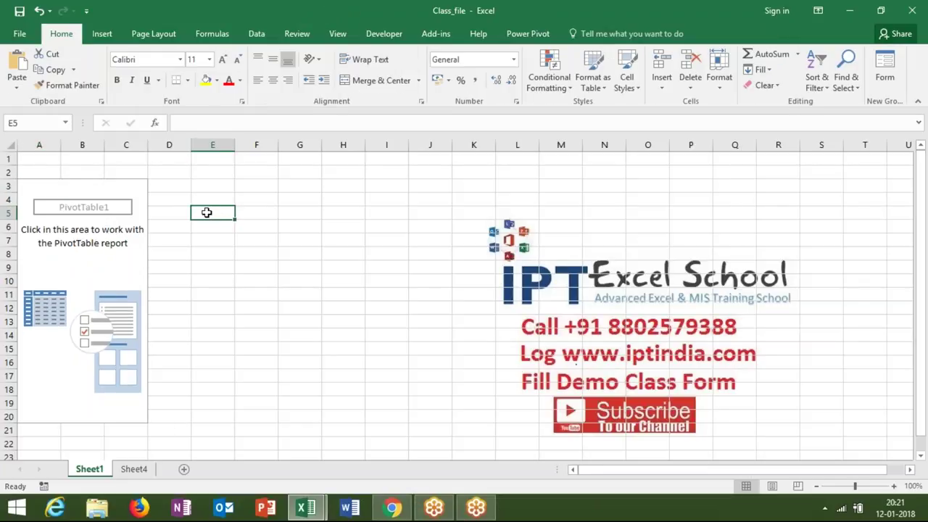
{"action": "left_click", "coordinate": [122, 242]}
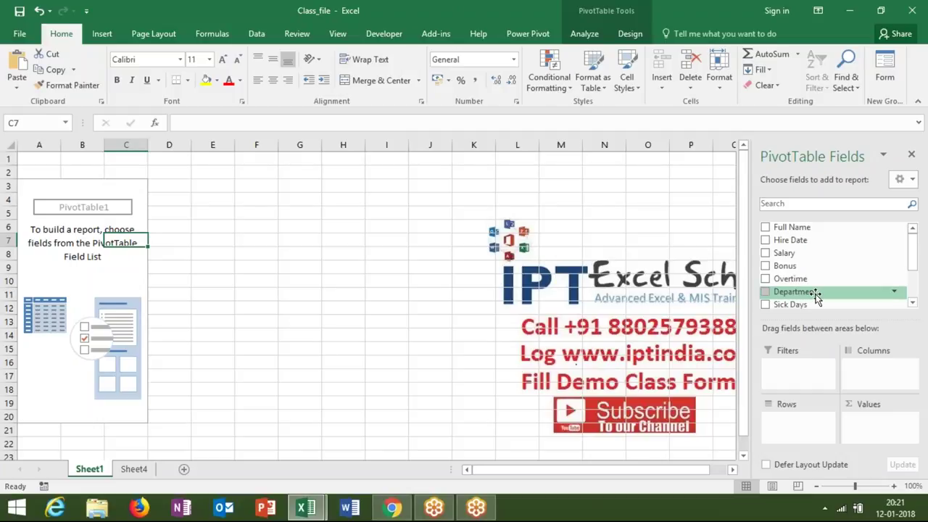
Step: Place Department in the pivot rows, check Sheet4's source data, and return to Sheet1
{"action": "left_click_drag", "start_coordinate": [815, 297], "coordinate": [810, 421]}
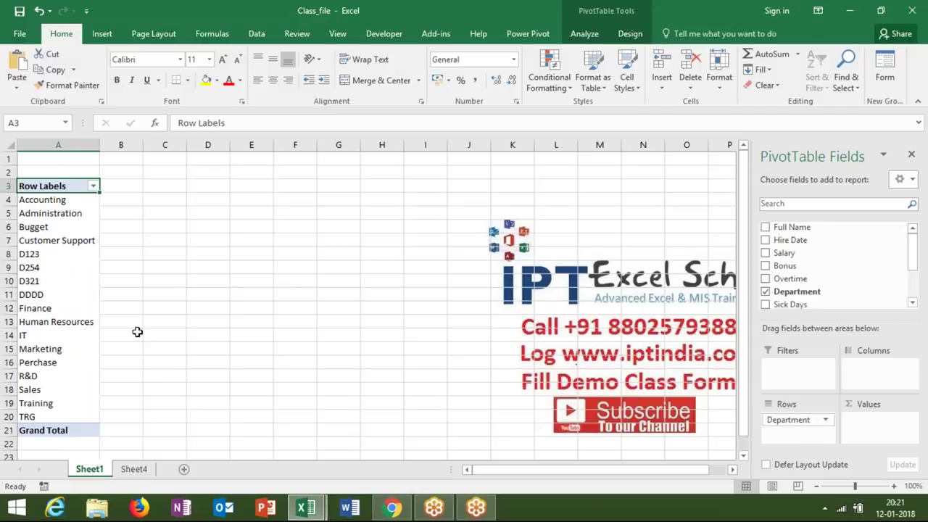
{"action": "left_click_drag", "start_coordinate": [64, 200], "coordinate": [40, 405]}
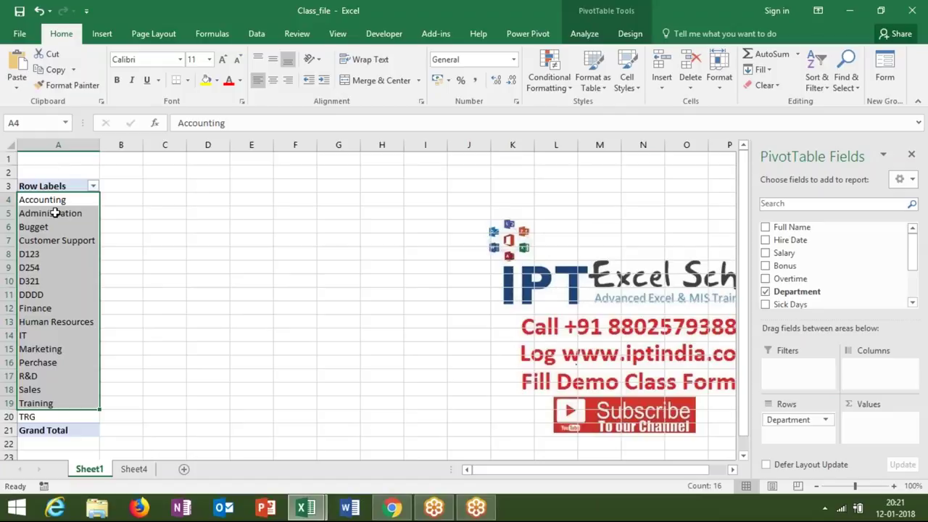
{"action": "left_click", "coordinate": [55, 212]}
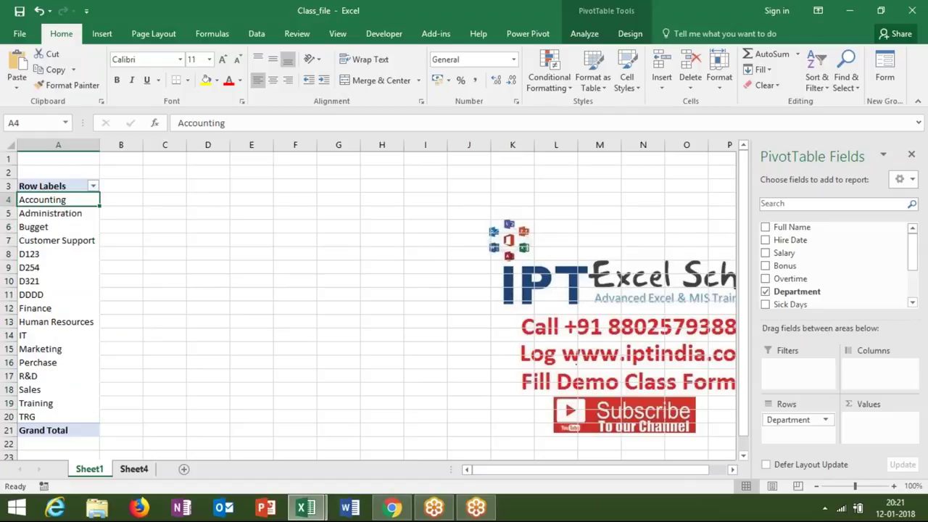
{"action": "left_click", "coordinate": [134, 469]}
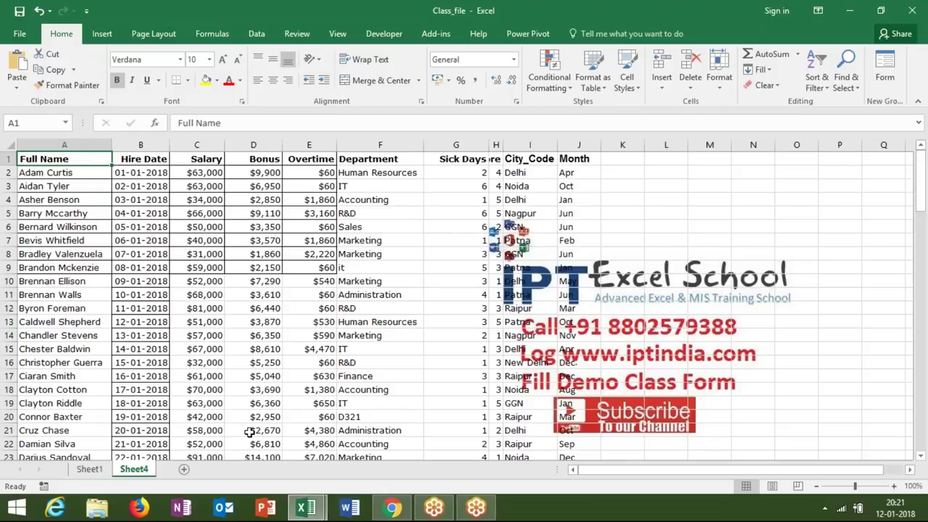
{"action": "left_click", "coordinate": [90, 469]}
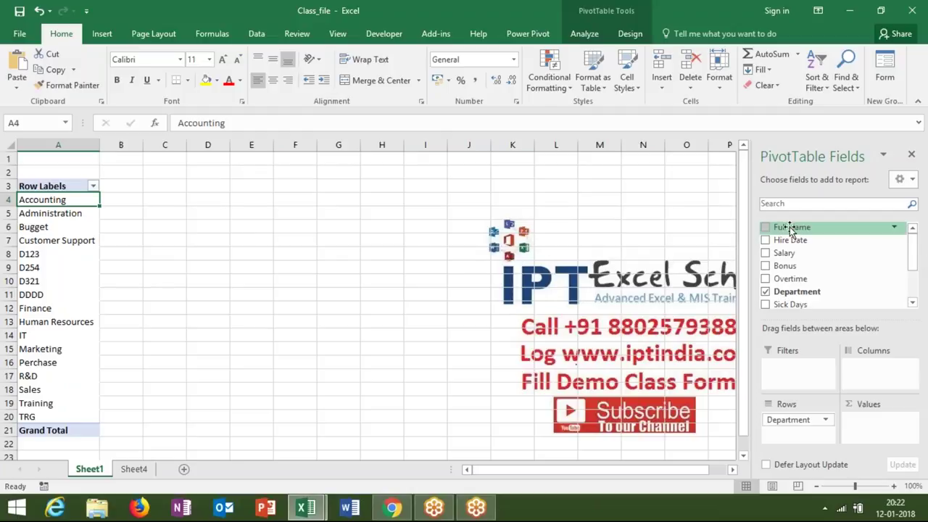
Step: Count Full Name per department in Values, briefly trying Department as columns before returning it to rows
{"action": "left_click_drag", "start_coordinate": [790, 229], "coordinate": [879, 428]}
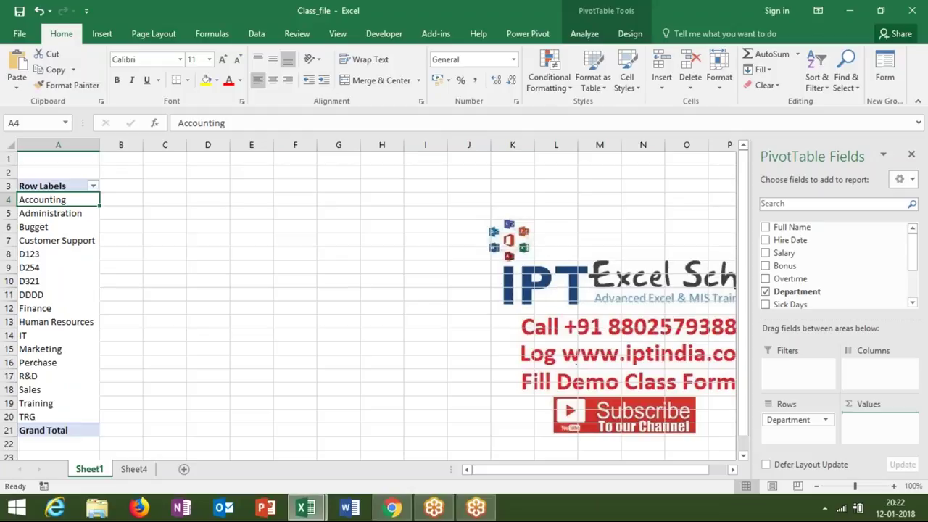
{"action": "left_click_drag", "start_coordinate": [873, 417], "coordinate": [876, 420]}
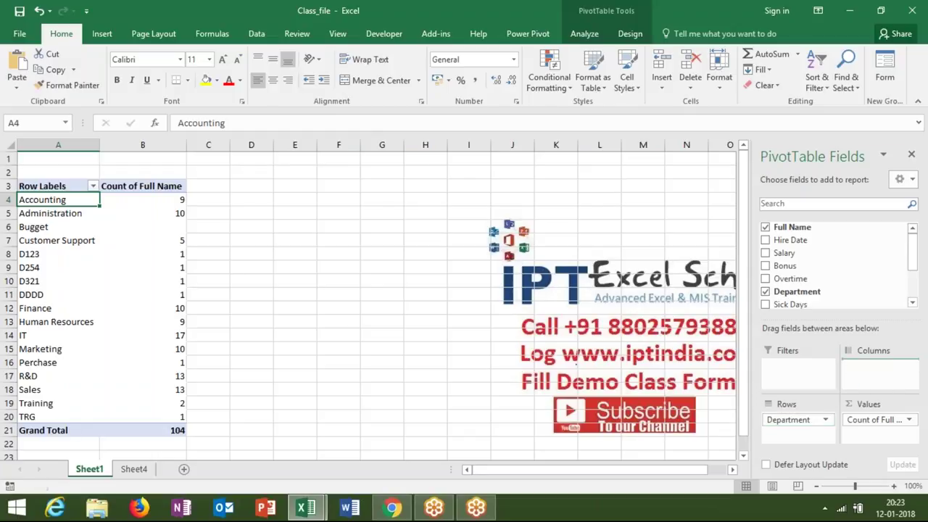
{"action": "left_click_drag", "start_coordinate": [797, 420], "coordinate": [870, 366]}
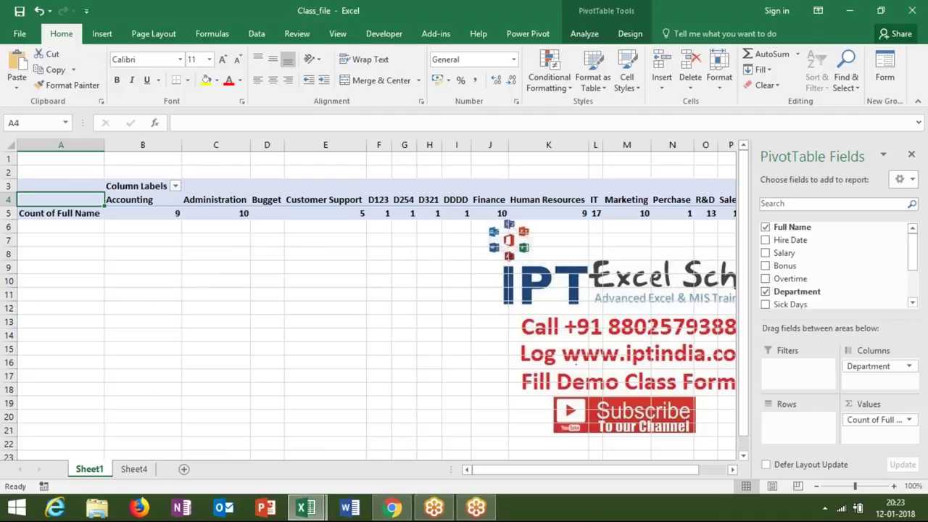
{"action": "left_click_drag", "start_coordinate": [869, 366], "coordinate": [797, 420]}
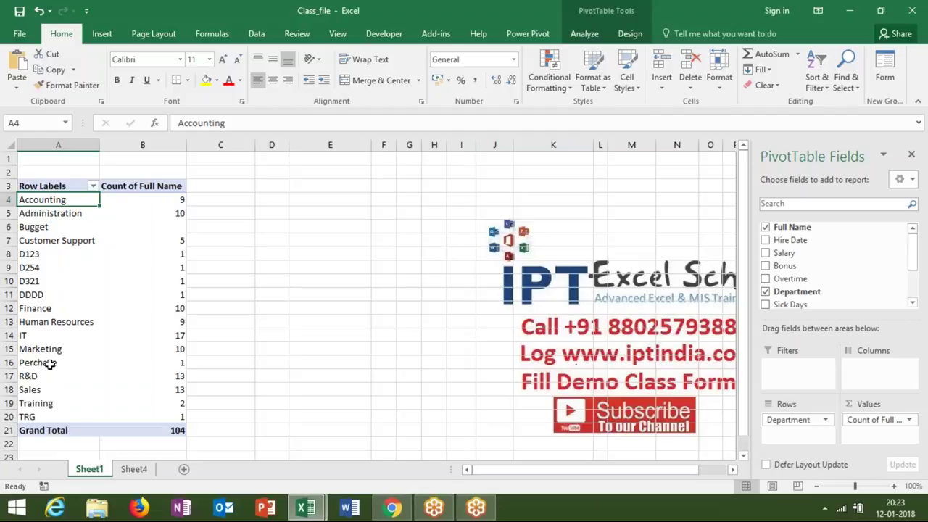
Step: Rename the pivot headers in A3 and B3 to 'Department' and 'Head_Count'
{"action": "left_click", "coordinate": [63, 186]}
{"action": "type", "text": "De"}
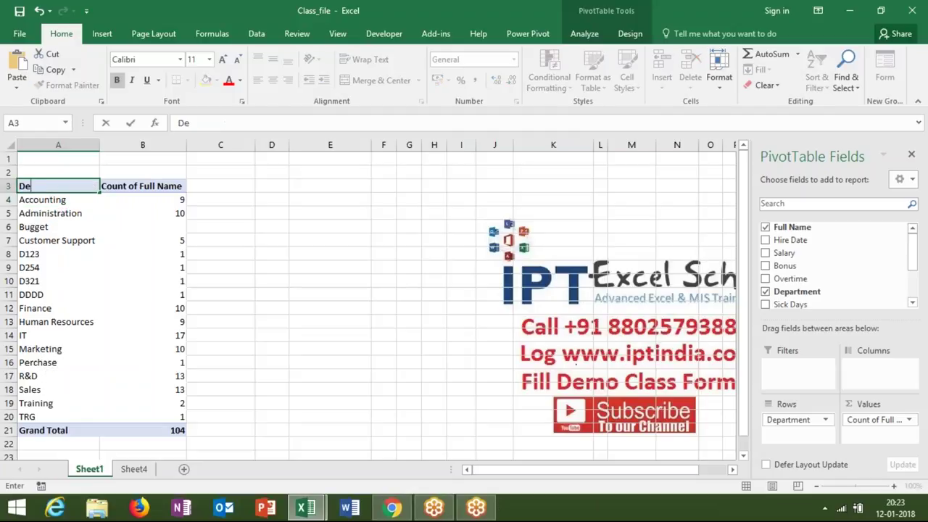
{"action": "type", "text": "partment"}
{"action": "key", "text": "Return"}
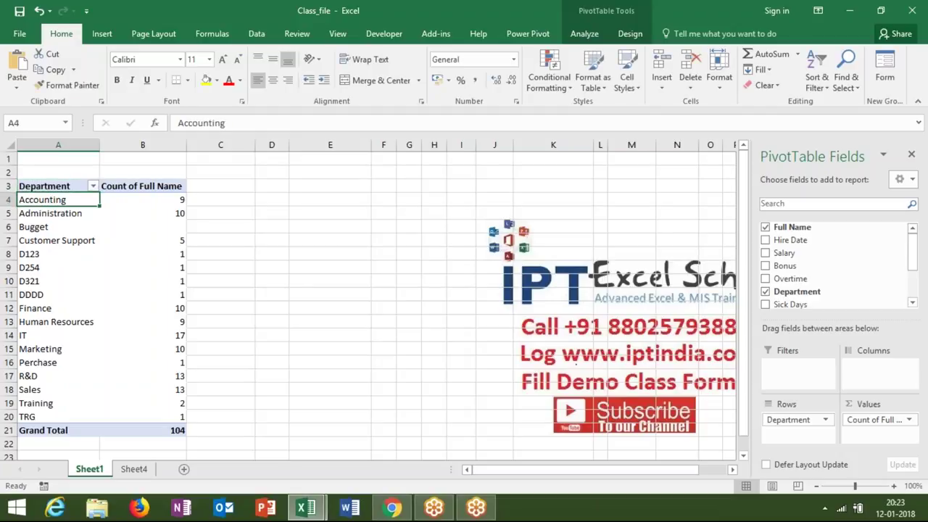
{"action": "key", "text": "Up"}
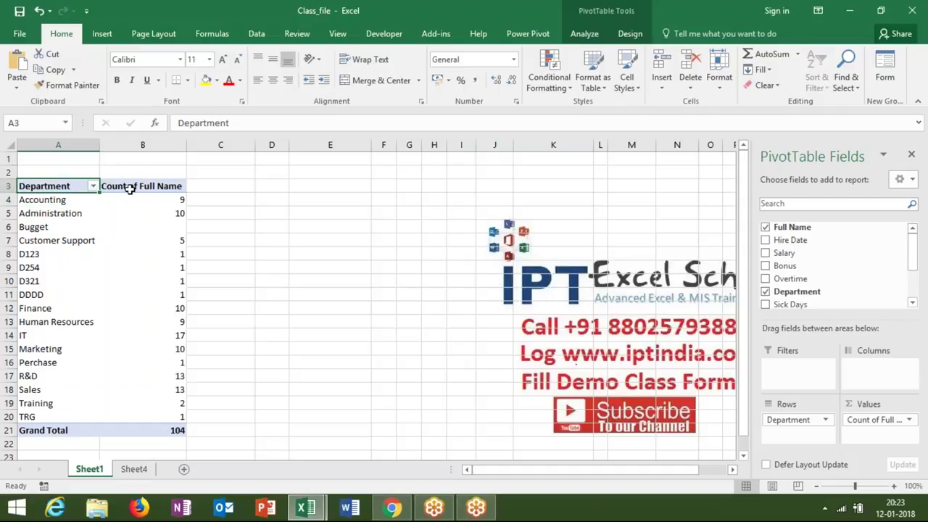
{"action": "left_click", "coordinate": [129, 188]}
{"action": "type", "text": "Hea"}
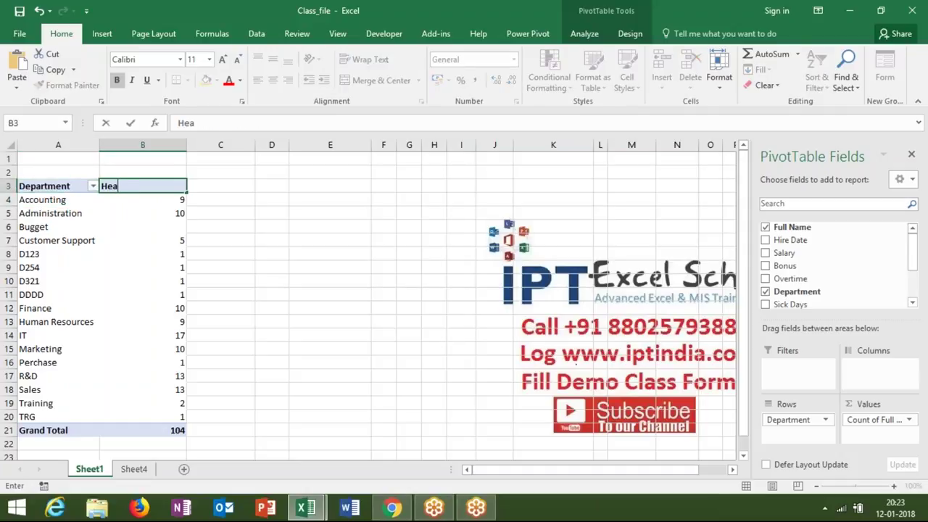
{"action": "type", "text": "d"}
{"action": "type", "text": "_Count"}
{"action": "key", "text": "Return"}
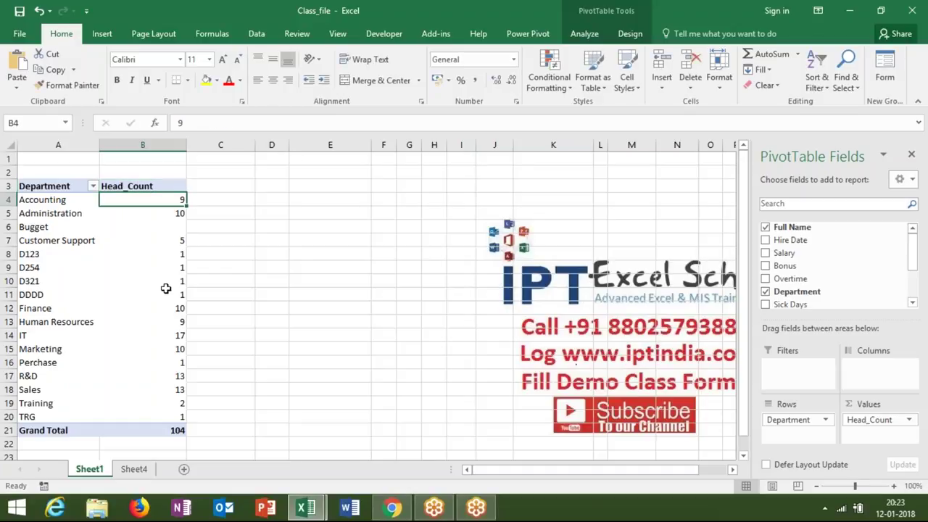
{"action": "mouse_move", "coordinate": [166, 288]}
Step: Bring up the PivotTable Tools Design options for the Head_Count pivot table
{"action": "mouse_move", "coordinate": [102, 365]}
{"action": "left_click", "coordinate": [781, 13]}
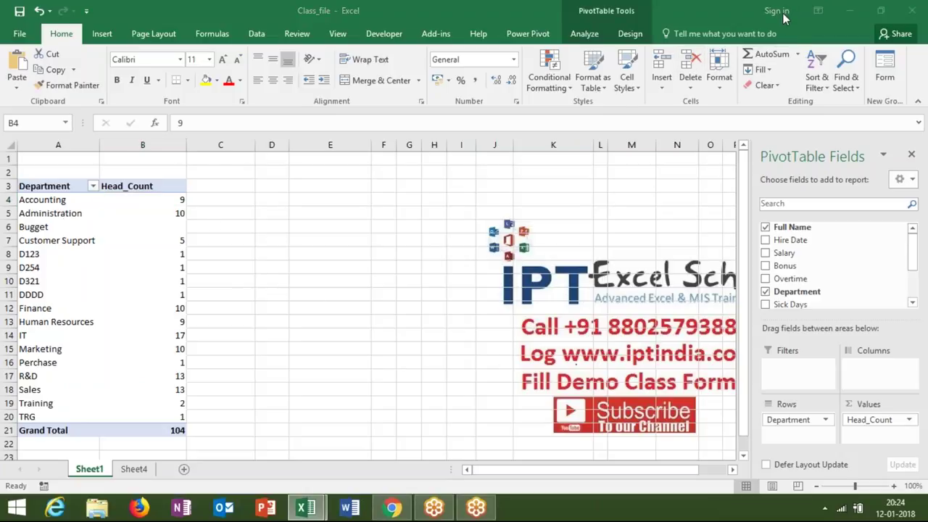
{"action": "left_click", "coordinate": [199, 102]}
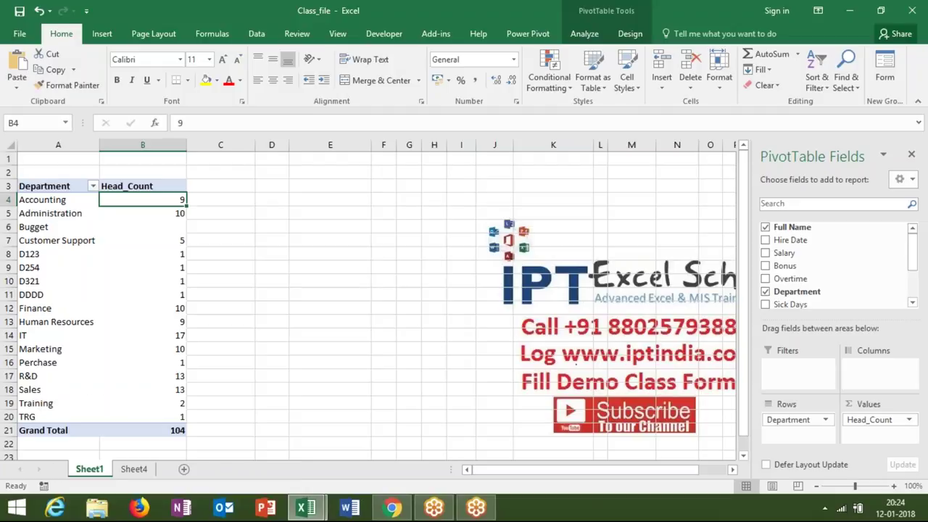
{"action": "mouse_move", "coordinate": [154, 218]}
Step: Apply a black-header, light-blue PivotTable style from the Design style gallery
{"action": "left_click", "coordinate": [630, 36]}
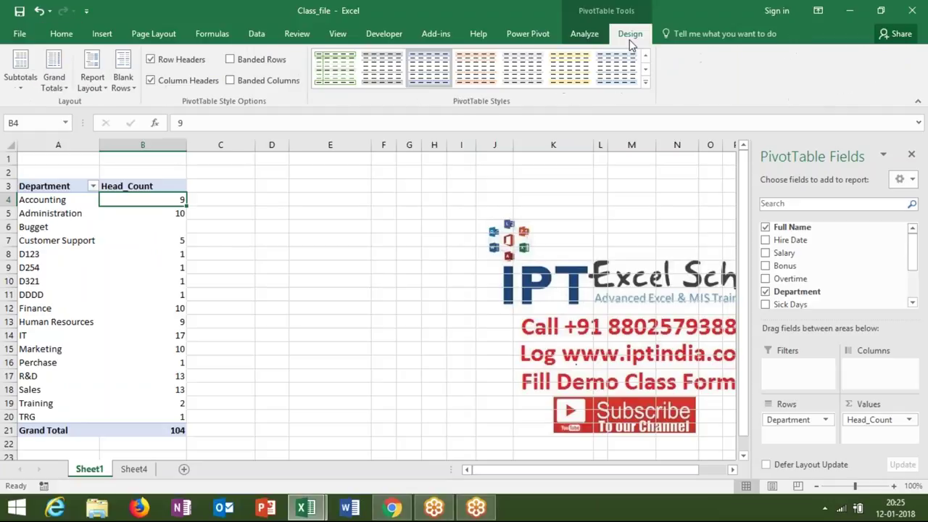
{"action": "left_click", "coordinate": [645, 79]}
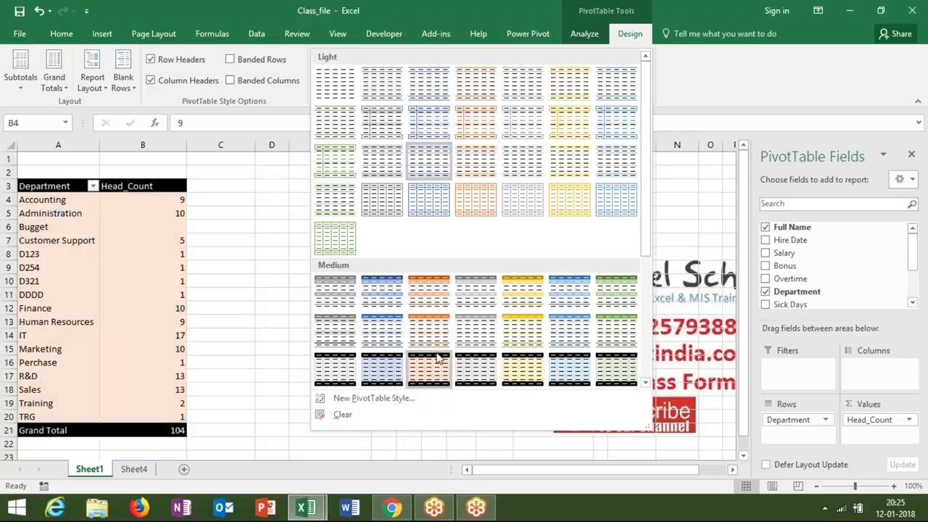
{"action": "left_click", "coordinate": [365, 364]}
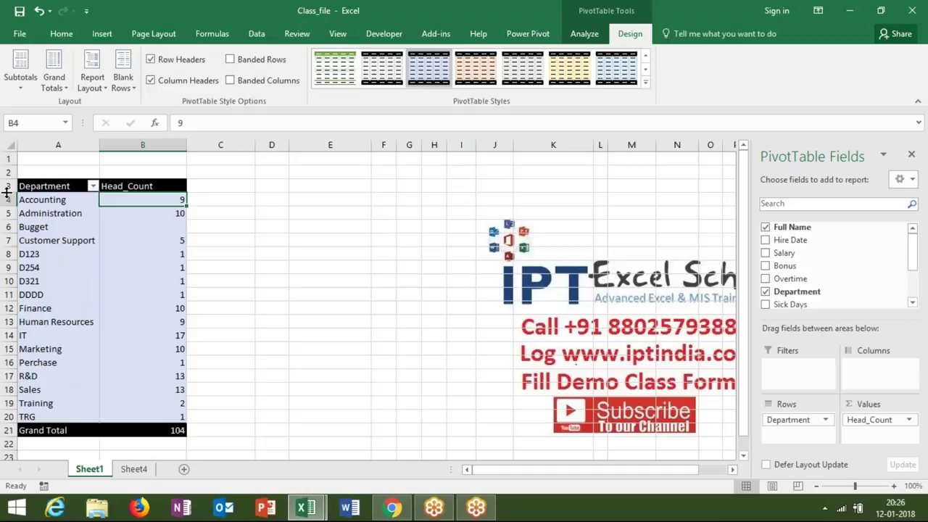
Step: Drill into the Accounting row to list its records on Sheet2, then delete Sheet2
{"action": "left_click_drag", "start_coordinate": [32, 201], "coordinate": [150, 208]}
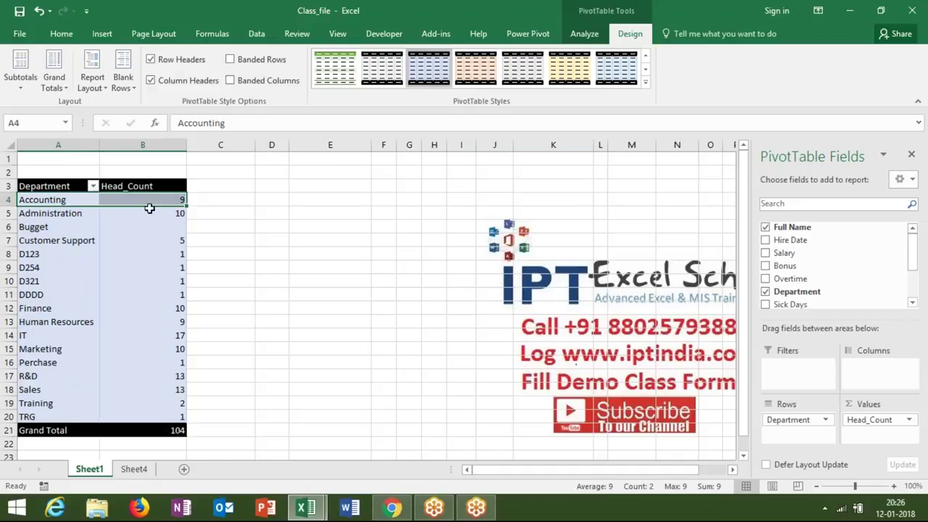
{"action": "double_click", "coordinate": [166, 200]}
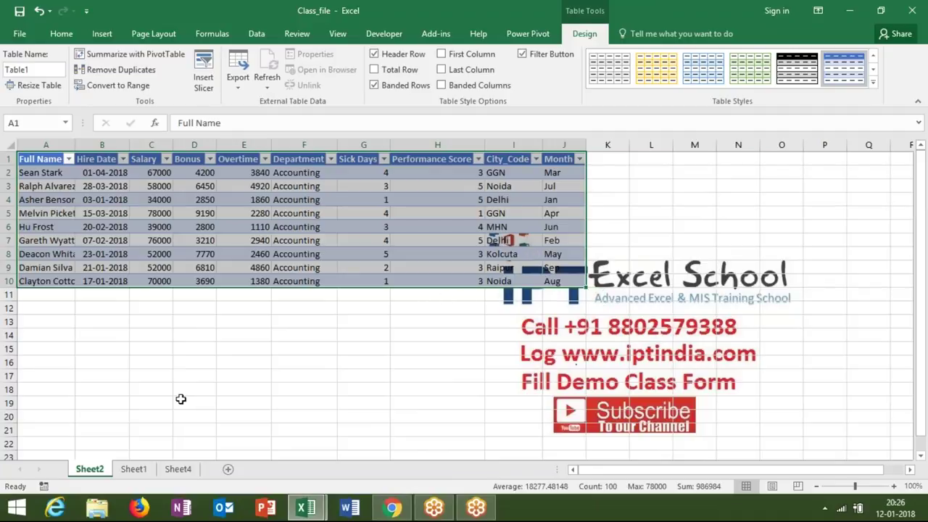
{"action": "right_click", "coordinate": [103, 475]}
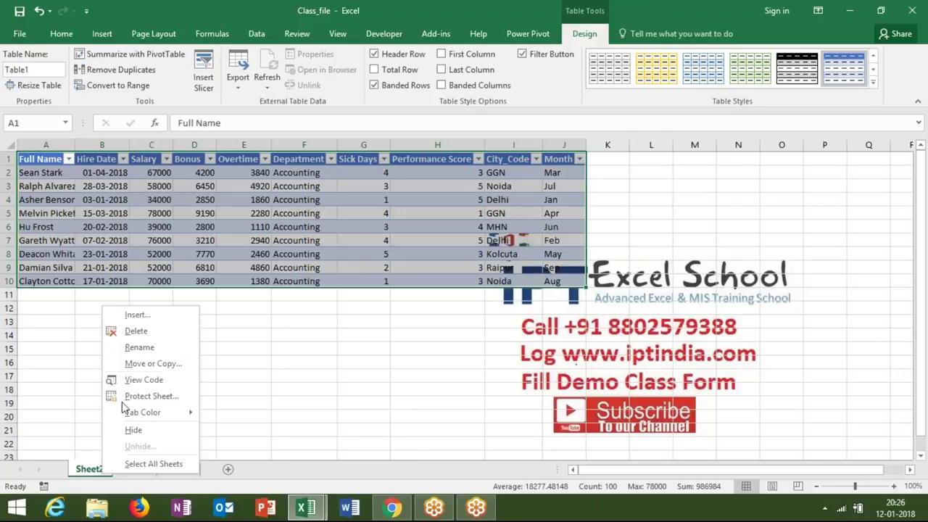
{"action": "left_click", "coordinate": [142, 331]}
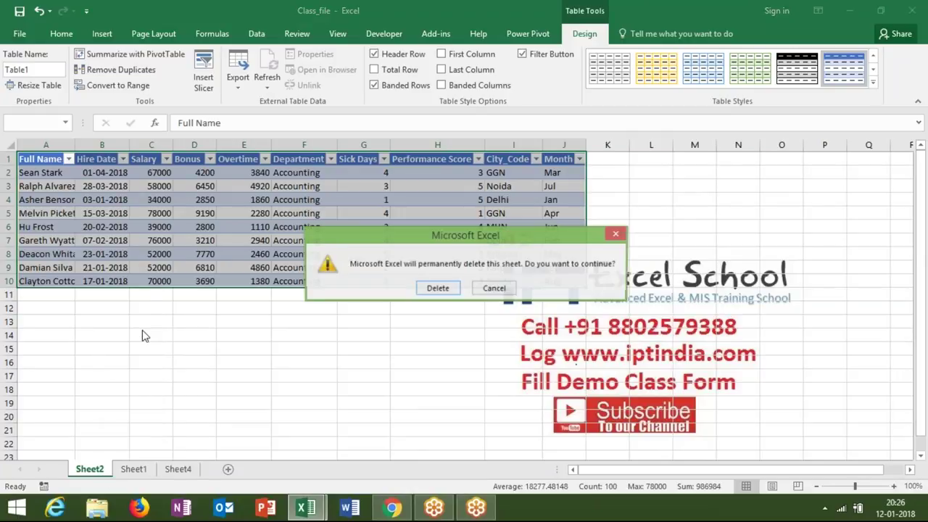
{"action": "left_click", "coordinate": [438, 288]}
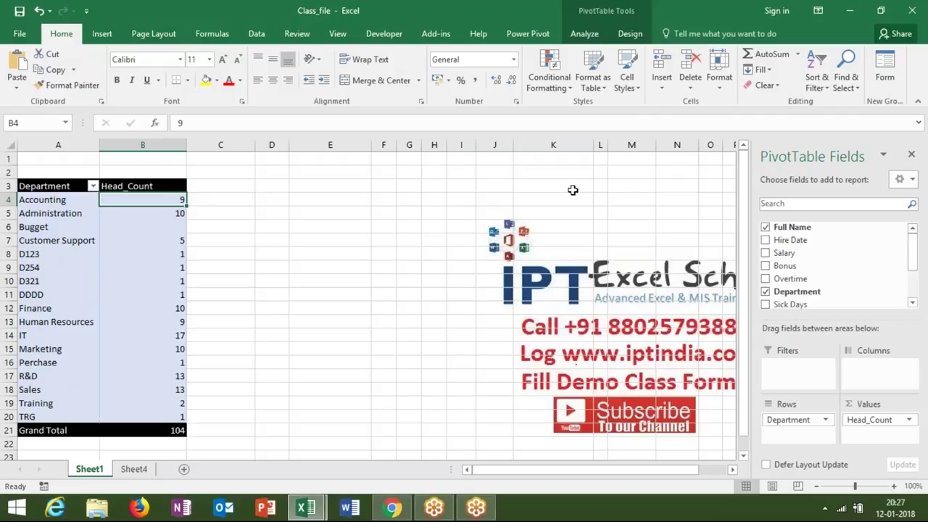
{"action": "left_click", "coordinate": [777, 17]}
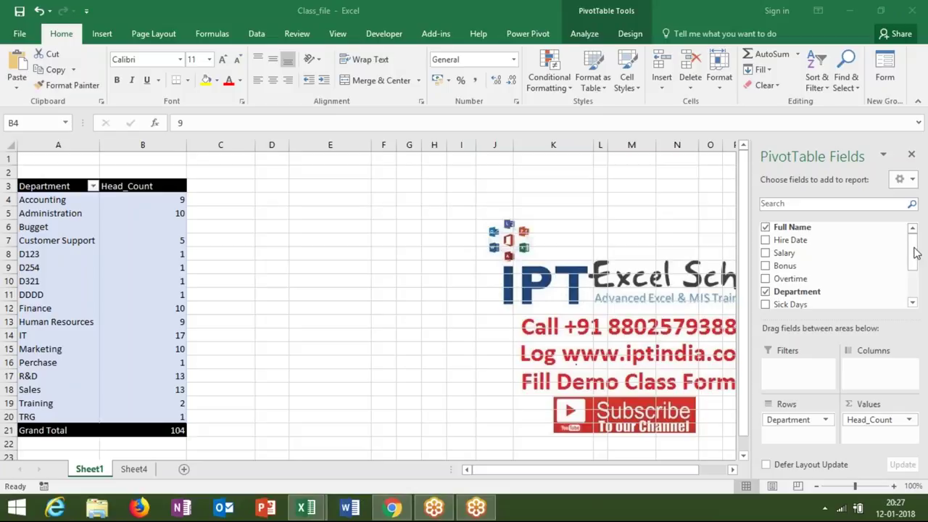
Step: Add City_Code to the Columns area so head counts split by city, e.g. Delhi 15, Raipur 13
{"action": "left_click_drag", "start_coordinate": [915, 250], "coordinate": [917, 288]}
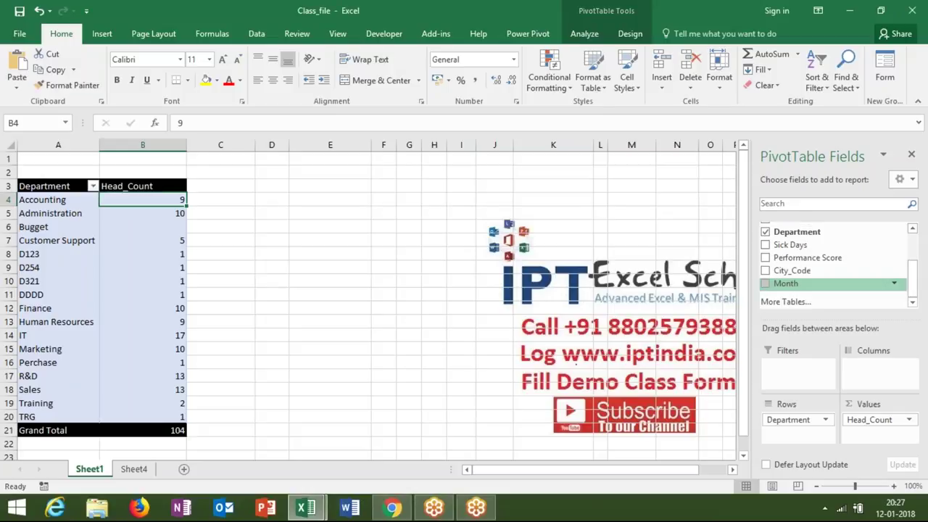
{"action": "mouse_move", "coordinate": [841, 283]}
{"action": "left_mouse_down"}
{"action": "mouse_move", "coordinate": [870, 300]}
{"action": "mouse_move", "coordinate": [882, 369]}
{"action": "left_mouse_up"}
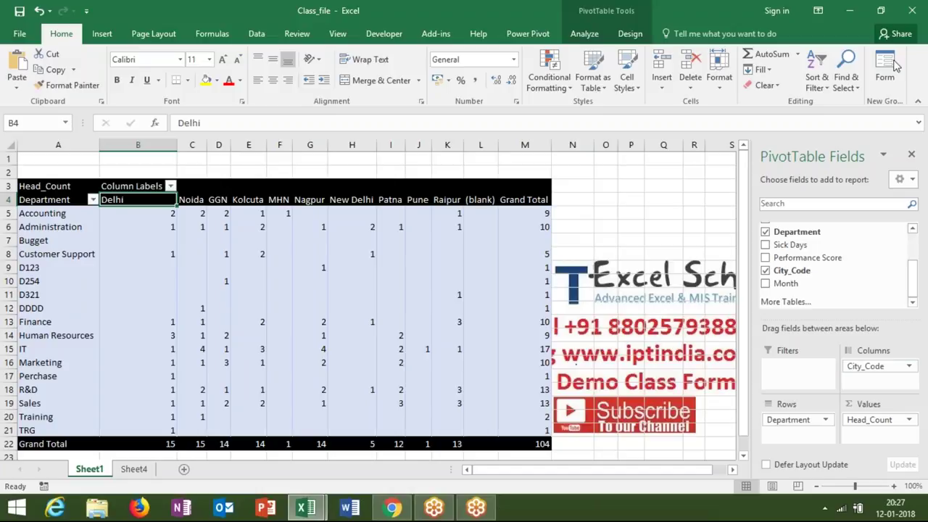
{"action": "left_click", "coordinate": [777, 12]}
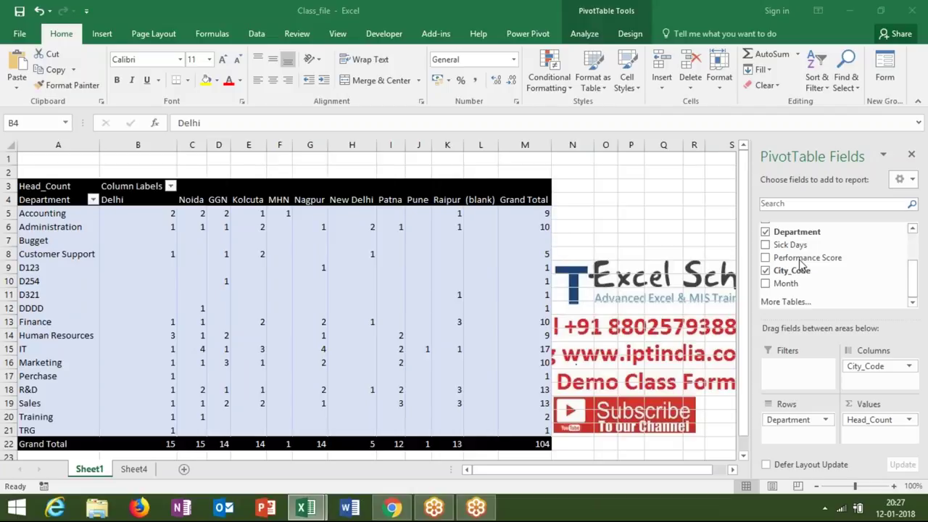
{"action": "left_click", "coordinate": [766, 270]}
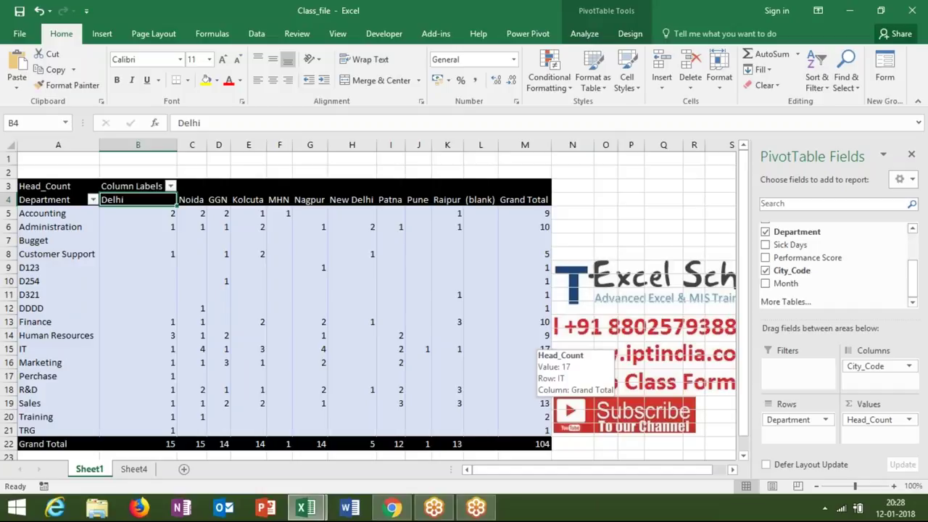
{"action": "left_click", "coordinate": [768, 262]}
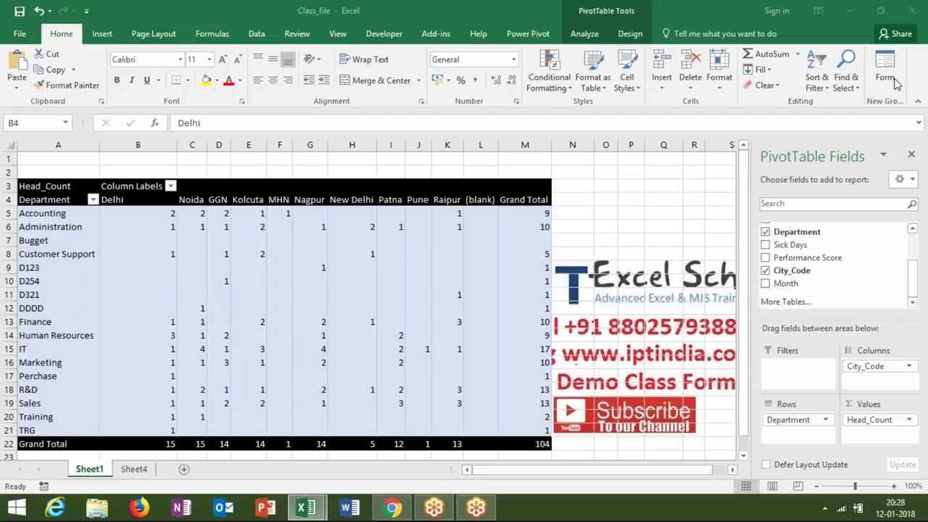
{"action": "left_click", "coordinate": [908, 37]}
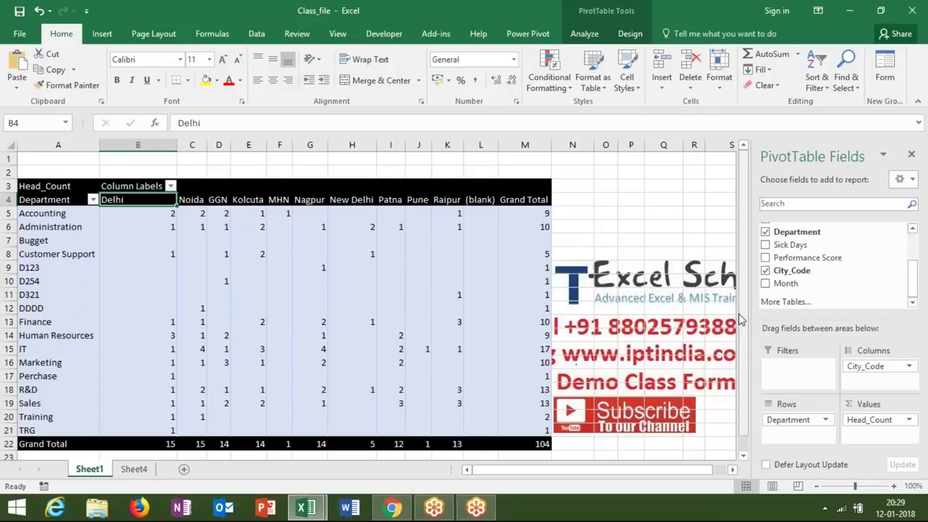
{"action": "left_click", "coordinate": [663, 322]}
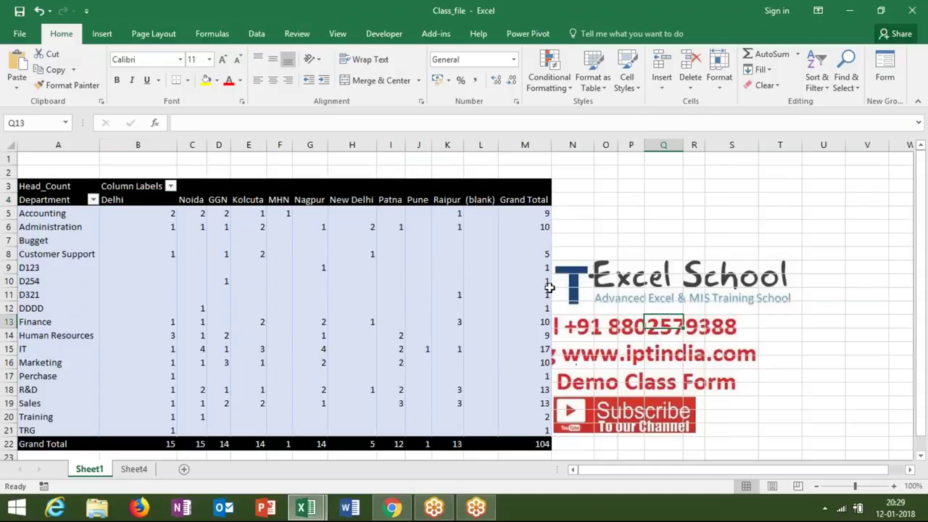
{"action": "left_click", "coordinate": [545, 294]}
{"action": "key", "text": "Up"}
{"action": "key", "text": "Up"}
{"action": "key", "text": "Up"}
{"action": "key", "text": "Up"}
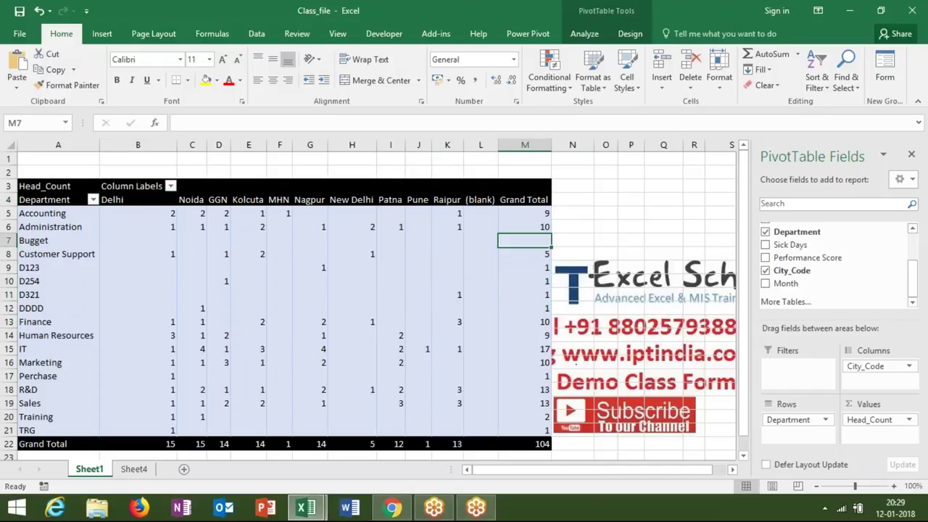
{"action": "key", "text": "Up"}
{"action": "key", "text": "Up"}
{"action": "key", "text": "Up"}
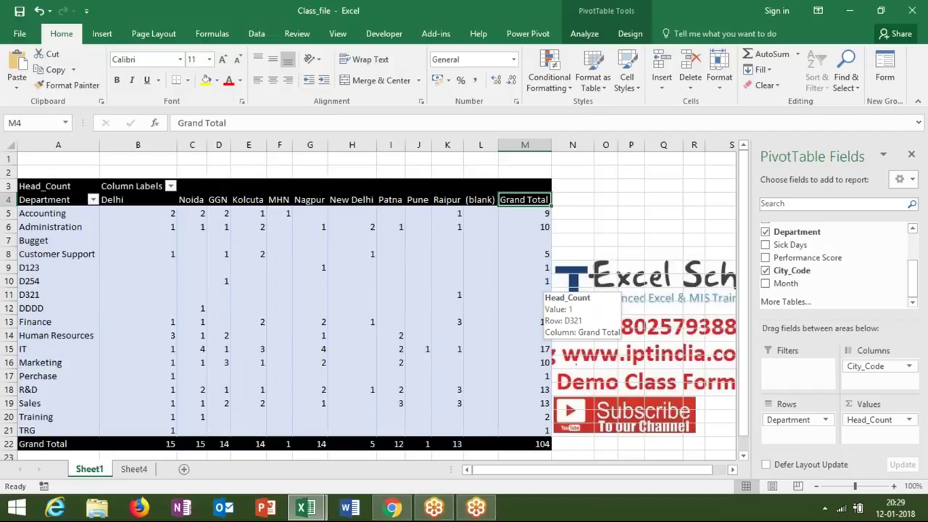
{"action": "key", "text": "Right"}
{"action": "key", "text": "Right"}
{"action": "key", "text": "Right"}
{"action": "key", "text": "Right"}
{"action": "key", "text": "Right"}
{"action": "key", "text": "Right"}
{"action": "key", "text": "Right"}
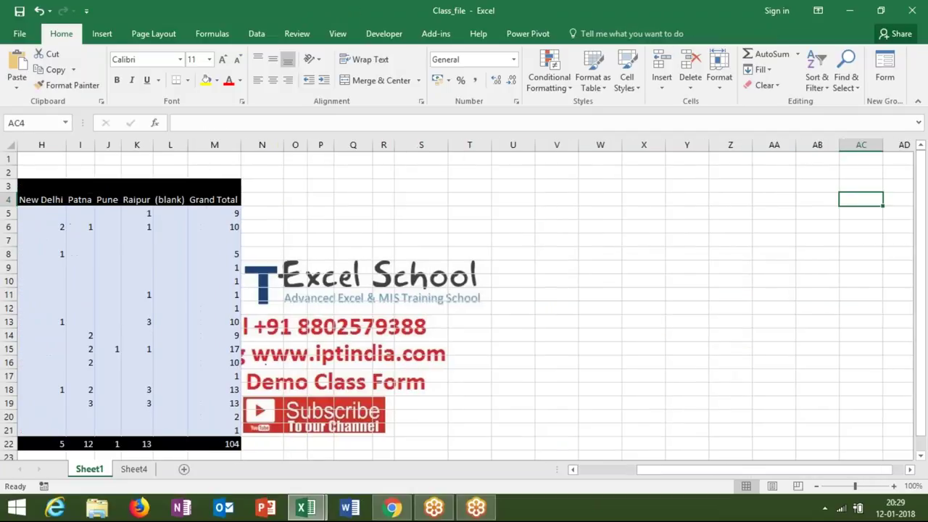
{"action": "key", "text": "Right"}
{"action": "key", "text": "Right"}
{"action": "key", "text": "Right"}
{"action": "key", "text": "Down"}
{"action": "key", "text": "Down"}
{"action": "key", "text": "Down"}
{"action": "key", "text": "Down"}
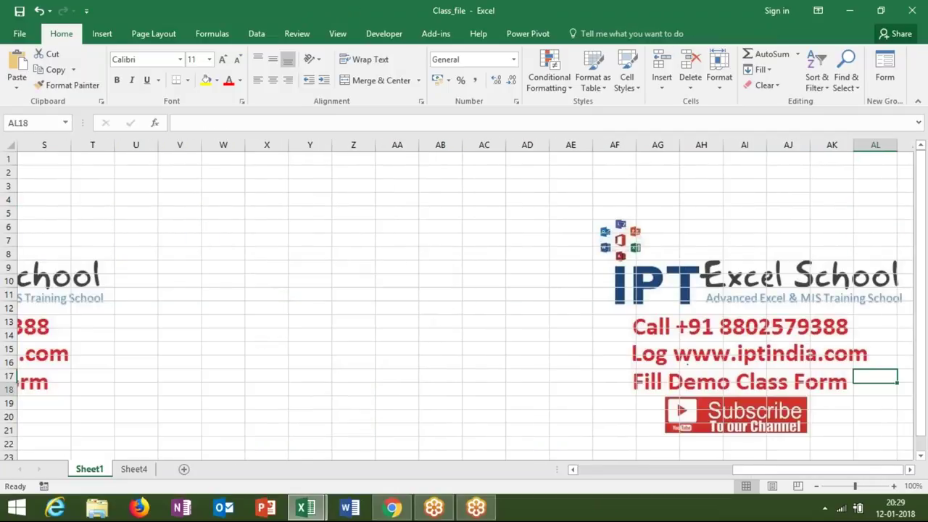
{"action": "key", "text": "Down"}
{"action": "key", "text": "Down"}
{"action": "key", "text": "Down"}
{"action": "key", "text": "Left"}
{"action": "key", "text": "Left"}
{"action": "key", "text": "Left"}
{"action": "key", "text": "Left"}
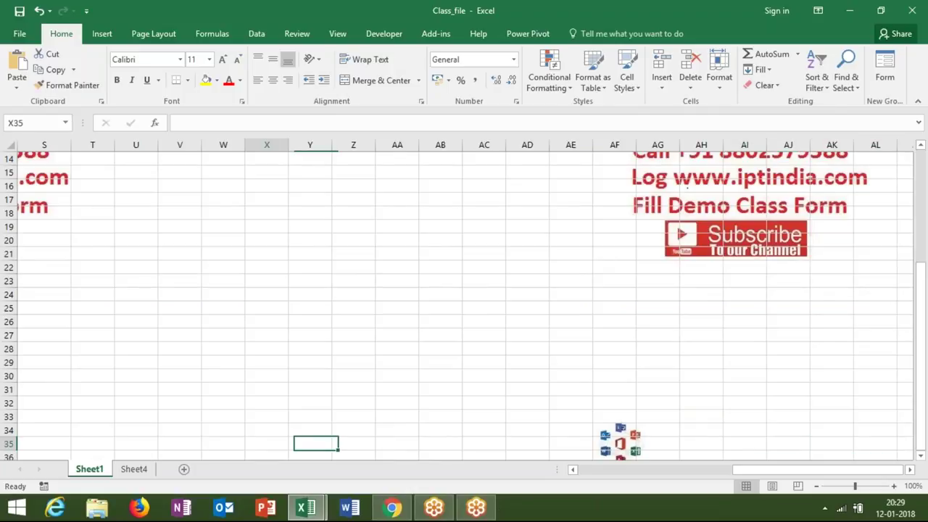
{"action": "key", "text": "Left"}
{"action": "key", "text": "Left"}
{"action": "key", "text": "Left"}
{"action": "key", "text": "Left"}
{"action": "key", "text": "Left"}
{"action": "key", "text": "Left"}
{"action": "key", "text": "Left"}
{"action": "key", "text": "Left"}
{"action": "key", "text": "Left"}
{"action": "key", "text": "Up"}
{"action": "key", "text": "Up"}
{"action": "key", "text": "Up"}
{"action": "key", "text": "Up"}
{"action": "key", "text": "Up"}
{"action": "key", "text": "Up"}
{"action": "key", "text": "Up"}
{"action": "key", "text": "Up"}
{"action": "key", "text": "Up"}
{"action": "key", "text": "Up"}
{"action": "key", "text": "Up"}
{"action": "key", "text": "Down"}
{"action": "key", "text": "Down"}
{"action": "key", "text": "Down"}
{"action": "key", "text": "Down"}
{"action": "key", "text": "Down"}
{"action": "key", "text": "Down"}
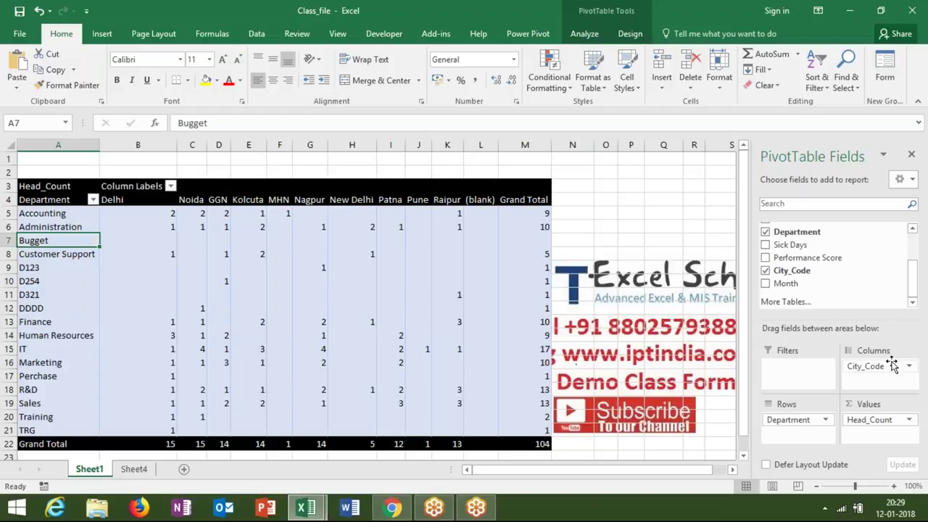
Step: Move City_Code from Columns to Rows below Department, then toggle Accounting's +/- button
{"action": "left_click_drag", "start_coordinate": [865, 366], "coordinate": [825, 433]}
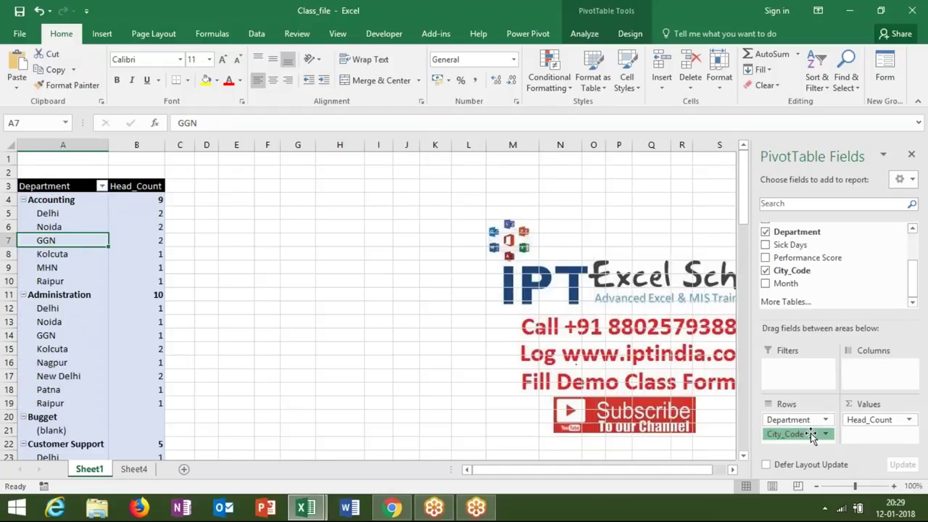
{"action": "left_click", "coordinate": [810, 434]}
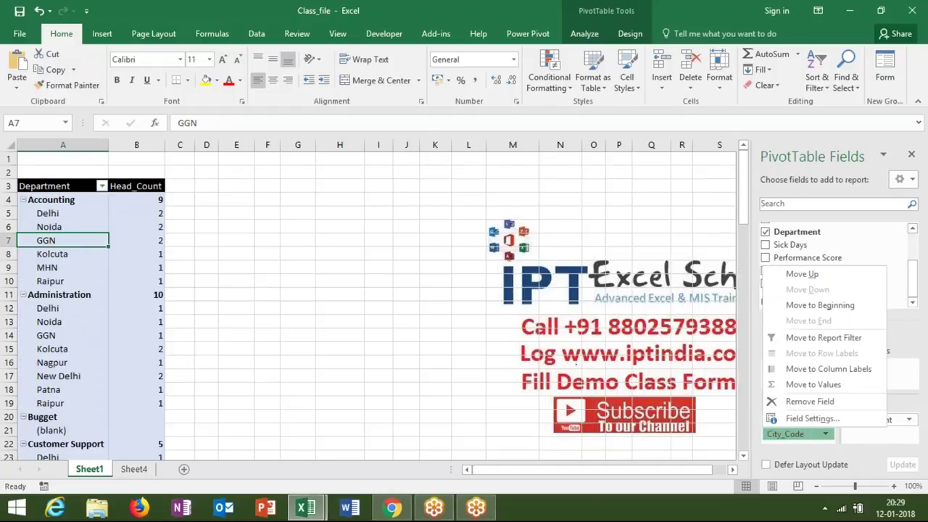
{"action": "left_click", "coordinate": [24, 202]}
{"action": "left_click", "coordinate": [23, 202]}
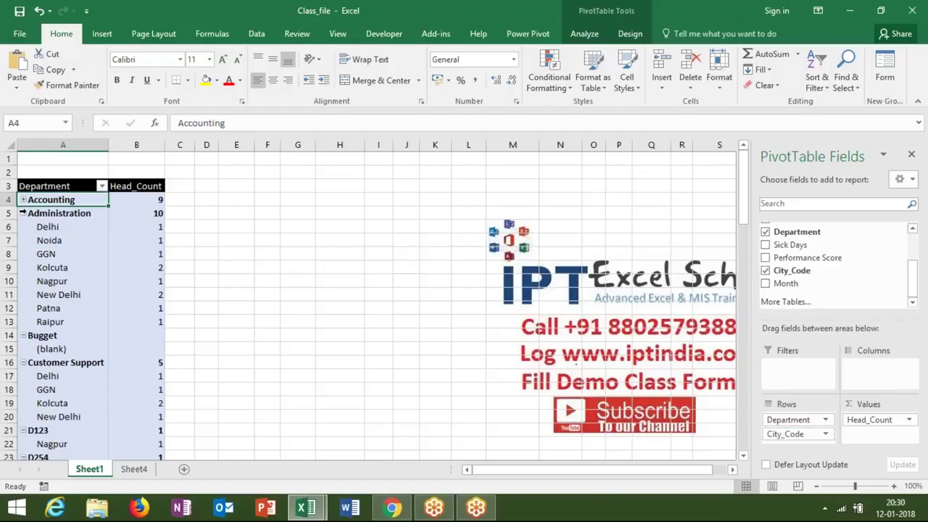
{"action": "left_click_drag", "start_coordinate": [33, 213], "coordinate": [145, 213]}
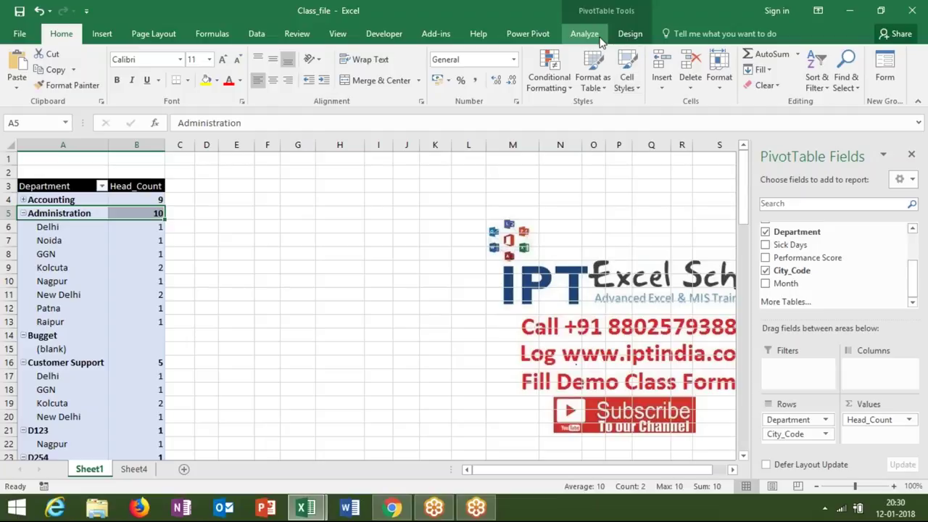
Step: Collapse, expand, and collapse again all department groups with Analyze's Expand/Collapse Field commands
{"action": "left_click", "coordinate": [598, 40]}
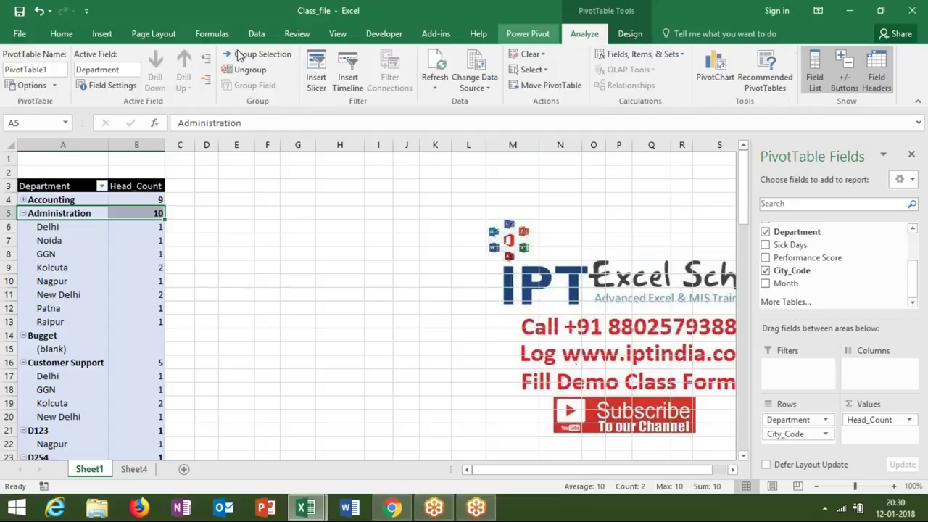
{"action": "left_click", "coordinate": [205, 83]}
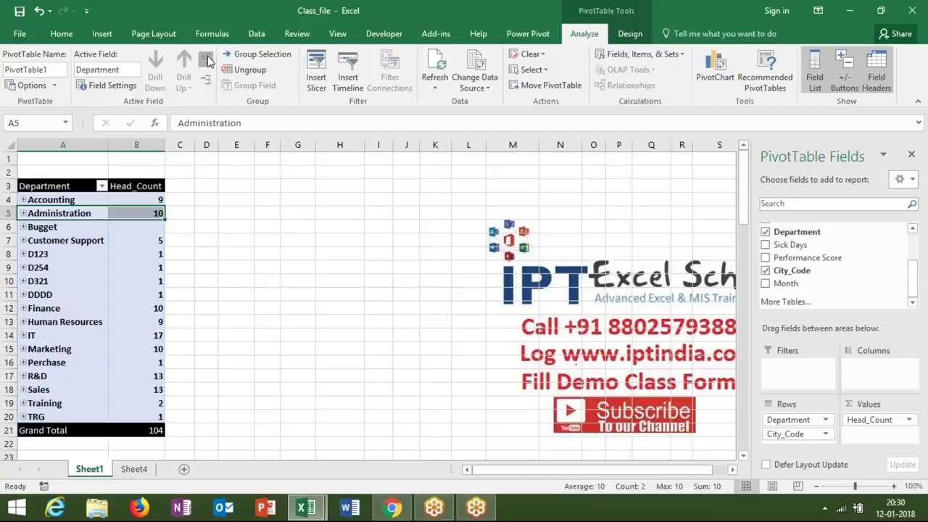
{"action": "left_click", "coordinate": [206, 58]}
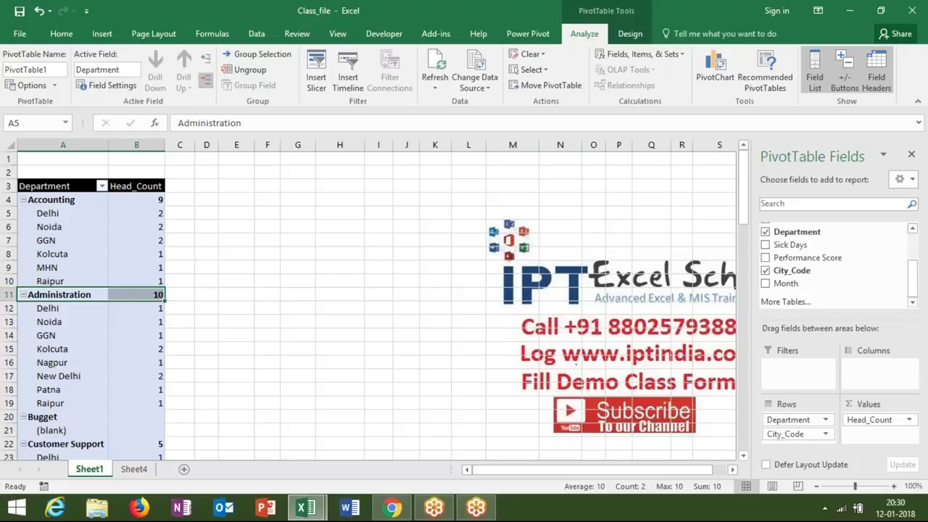
{"action": "left_click", "coordinate": [206, 80]}
{"action": "left_click", "coordinate": [197, 226]}
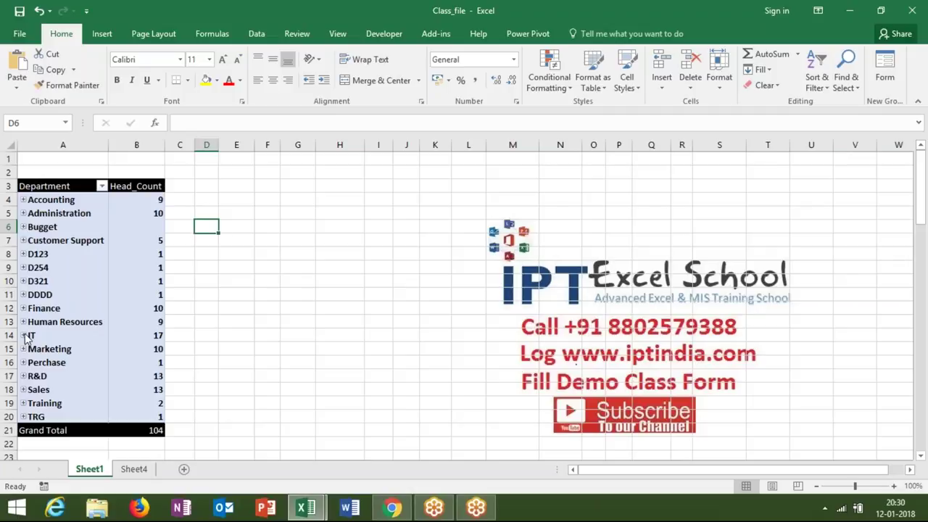
Step: Expand and collapse the IT department's cities, then expand every department fully
{"action": "left_click", "coordinate": [23, 335]}
{"action": "left_click", "coordinate": [35, 361]}
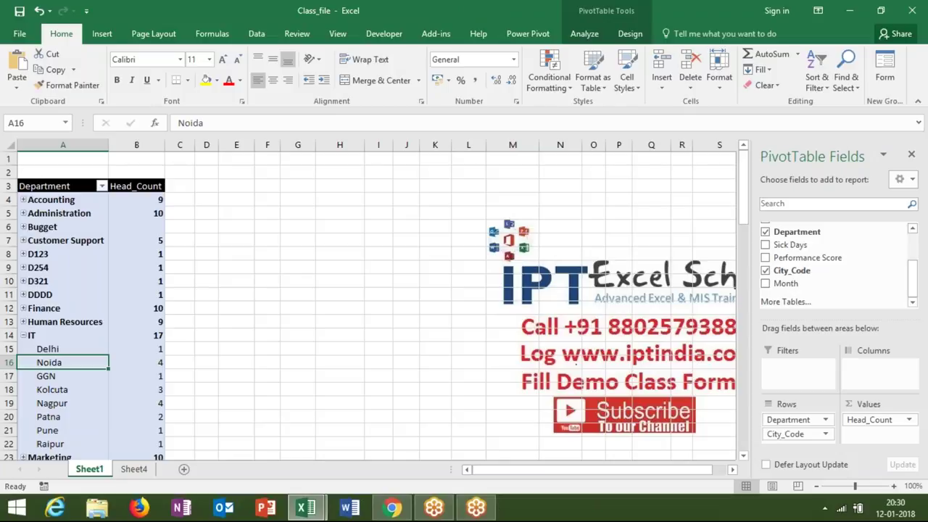
{"action": "left_click", "coordinate": [23, 334]}
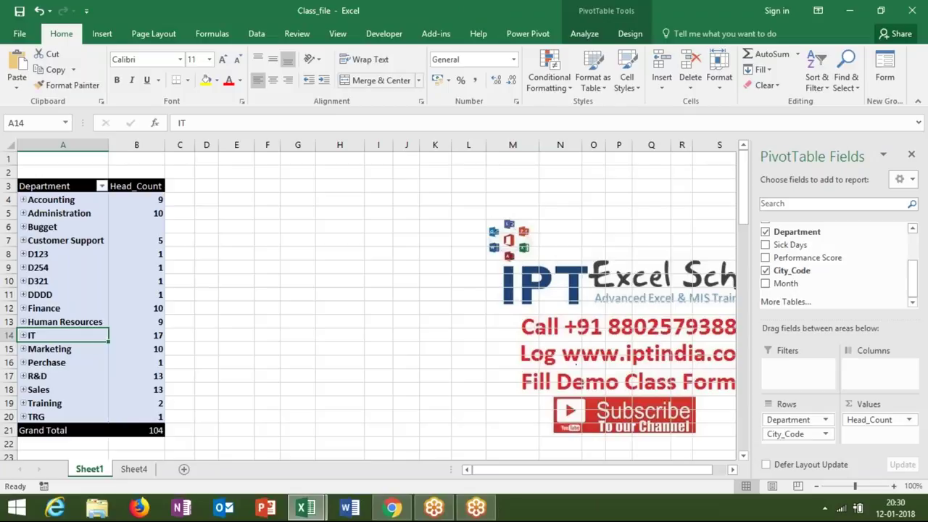
{"action": "left_click", "coordinate": [590, 38]}
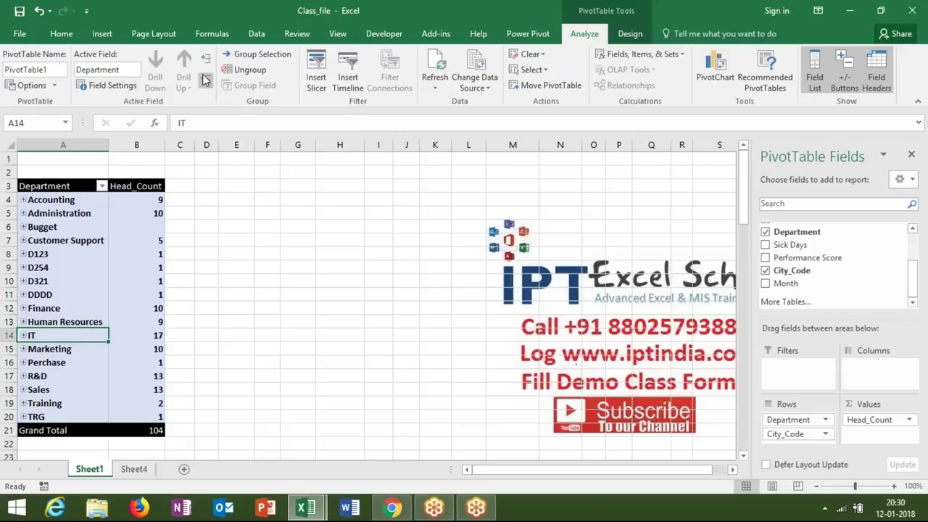
{"action": "left_click", "coordinate": [206, 58]}
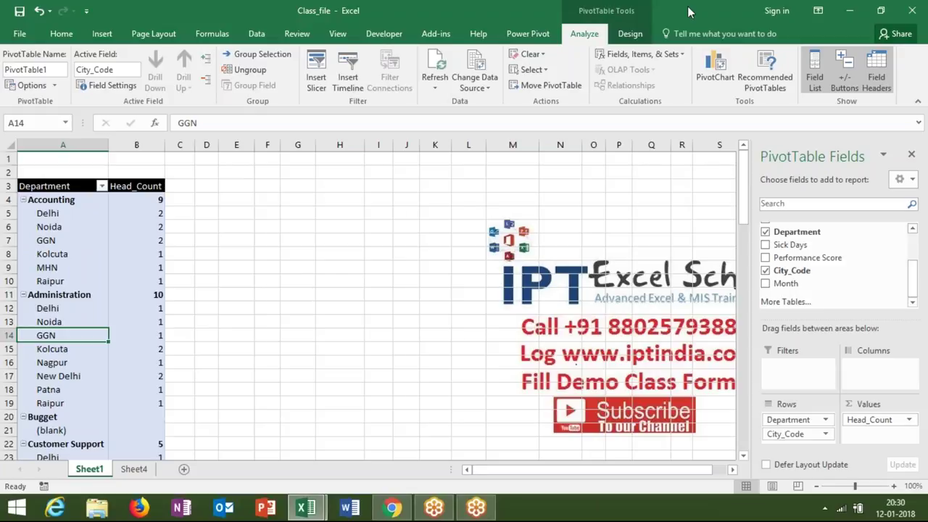
{"action": "left_click_drag", "start_coordinate": [915, 275], "coordinate": [913, 238]}
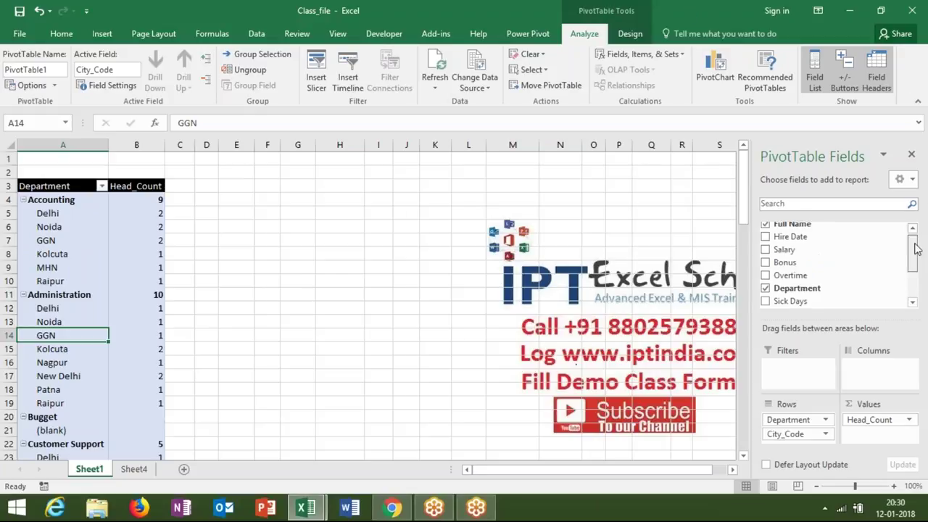
Step: Add Sum of Salary, Sum of Bonus and Sum of Overtime to the pivot values
{"action": "mouse_move", "coordinate": [839, 251]}
{"action": "left_mouse_down"}
{"action": "mouse_move", "coordinate": [914, 338]}
{"action": "mouse_move", "coordinate": [873, 433]}
{"action": "left_mouse_up"}
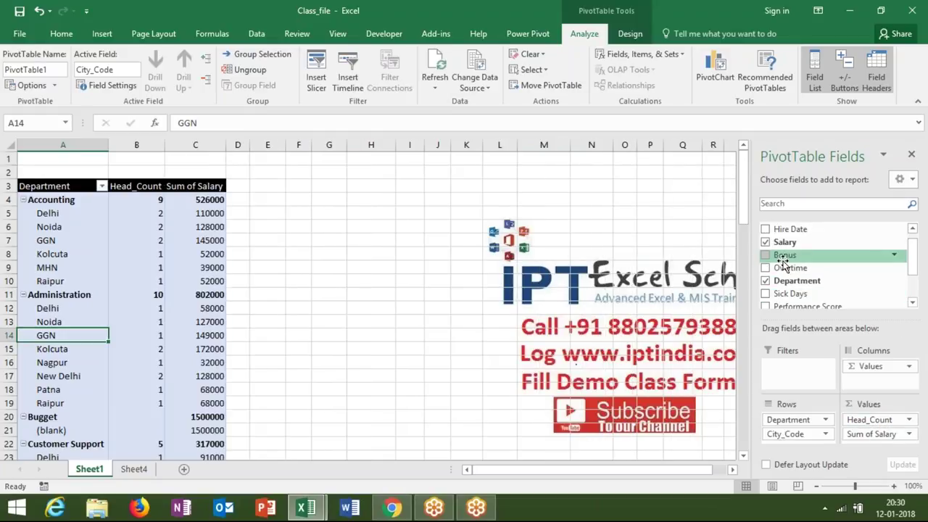
{"action": "scroll", "coordinate": [782, 263], "scroll_direction": "down", "scroll_amount": 1}
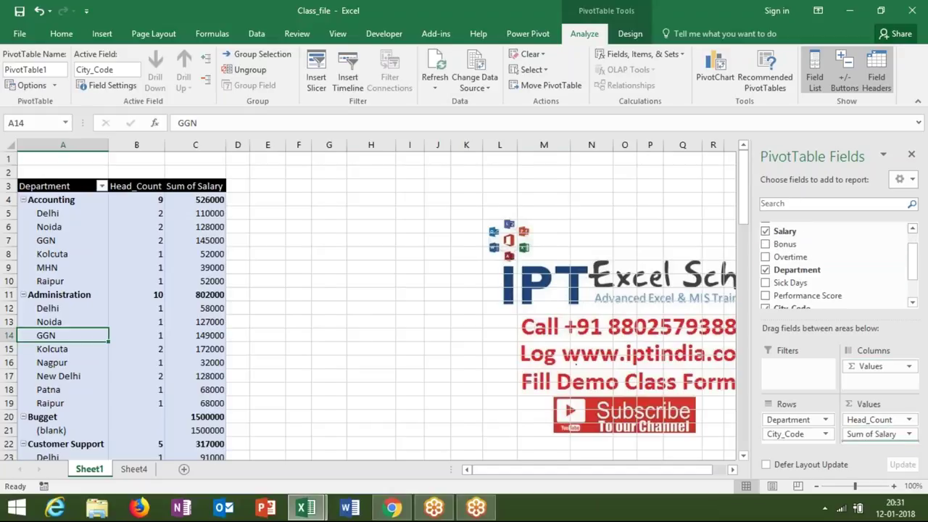
{"action": "left_click", "coordinate": [784, 244]}
{"action": "left_click_drag", "start_coordinate": [810, 261], "coordinate": [883, 443]}
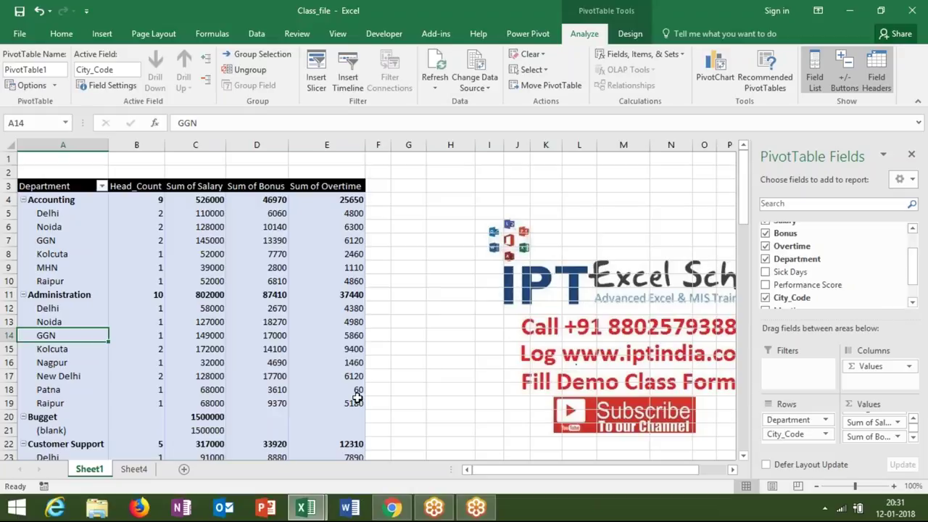
{"action": "mouse_move", "coordinate": [357, 399]}
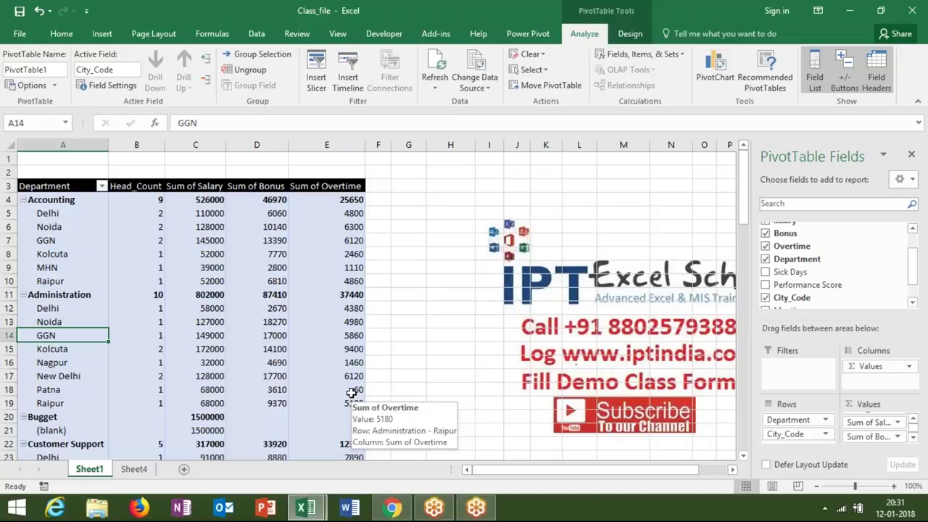
{"action": "key", "text": "Up"}
{"action": "key", "text": "Up"}
{"action": "key", "text": "Up"}
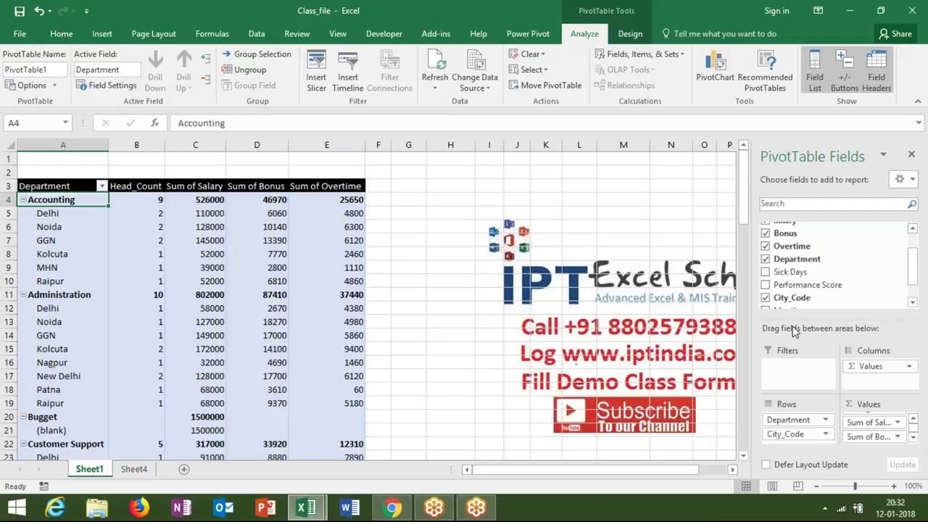
Step: Switch the pivot's report layout to Tabular Form, giving City_Code its own column and Accounting Total rows
{"action": "left_click", "coordinate": [459, 189]}
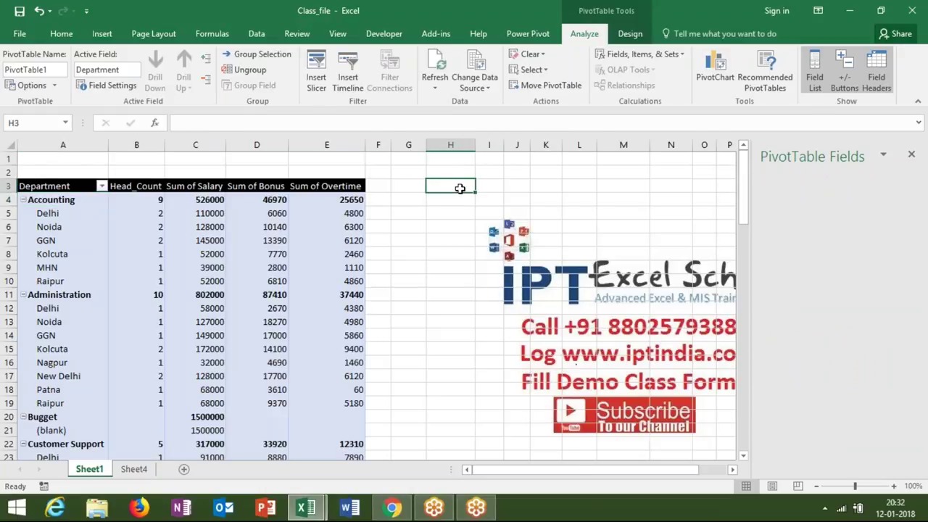
{"action": "left_click", "coordinate": [481, 185]}
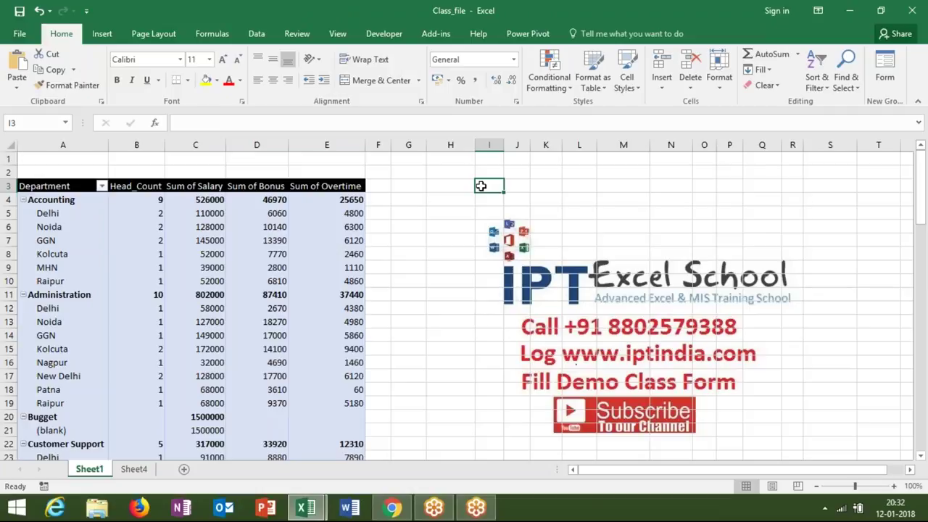
{"action": "left_click", "coordinate": [510, 175]}
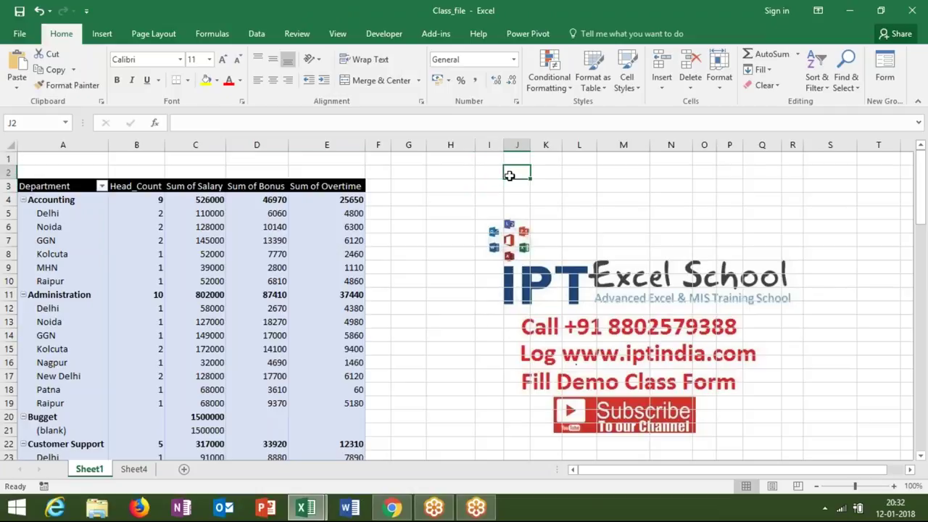
{"action": "left_click", "coordinate": [139, 213]}
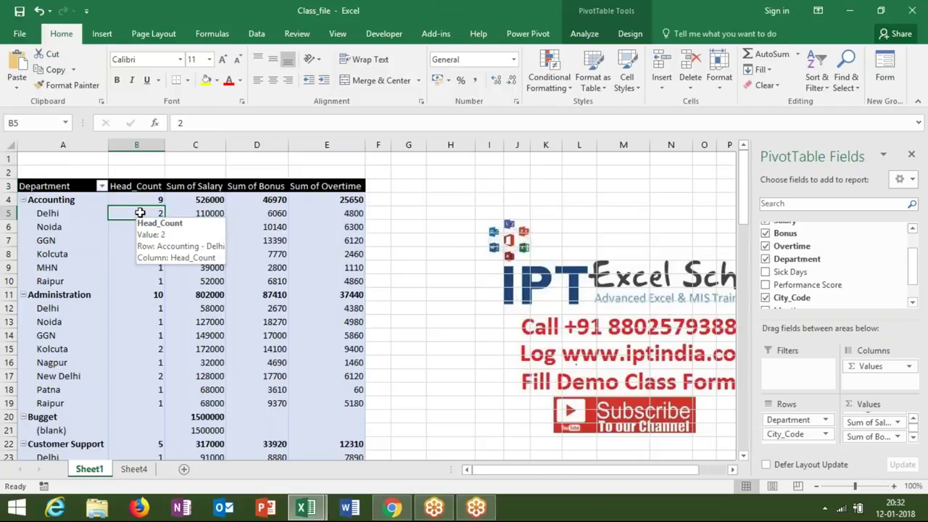
{"action": "left_click", "coordinate": [626, 40]}
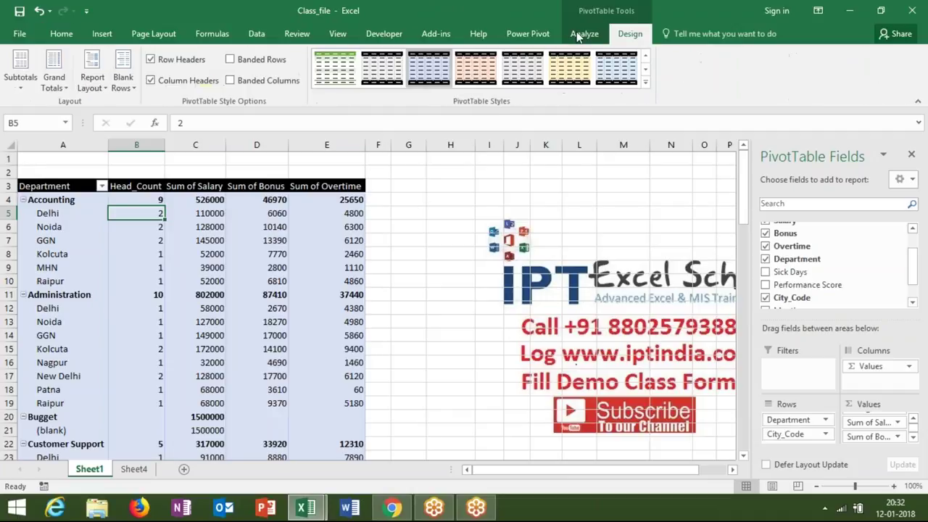
{"action": "left_click", "coordinate": [102, 92]}
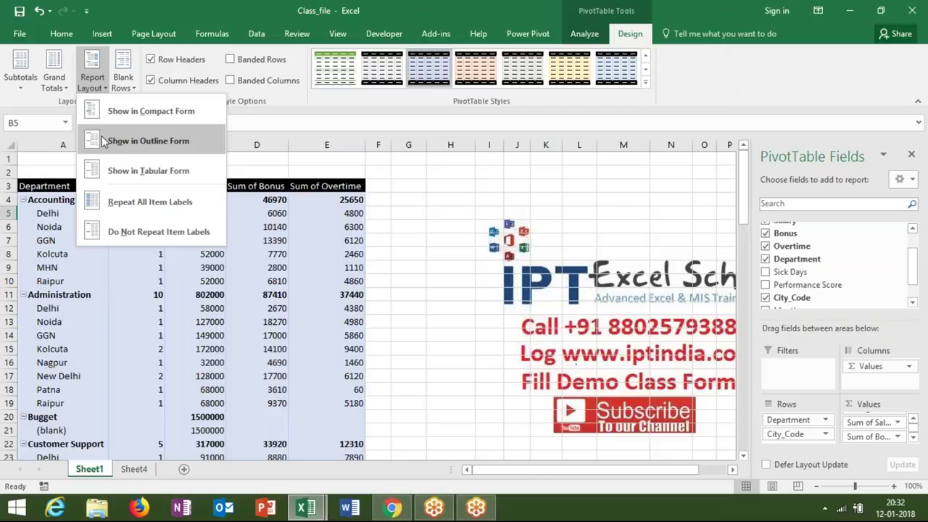
{"action": "left_click", "coordinate": [109, 169]}
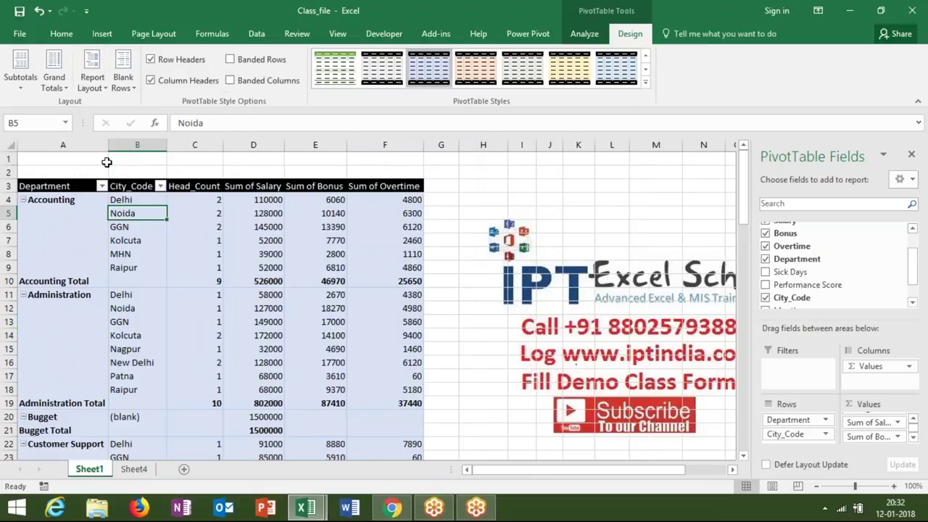
{"action": "left_click", "coordinate": [143, 240]}
Step: Turn on Classic PivotTable layout in the PivotTable Options display settings
{"action": "right_click", "coordinate": [144, 238]}
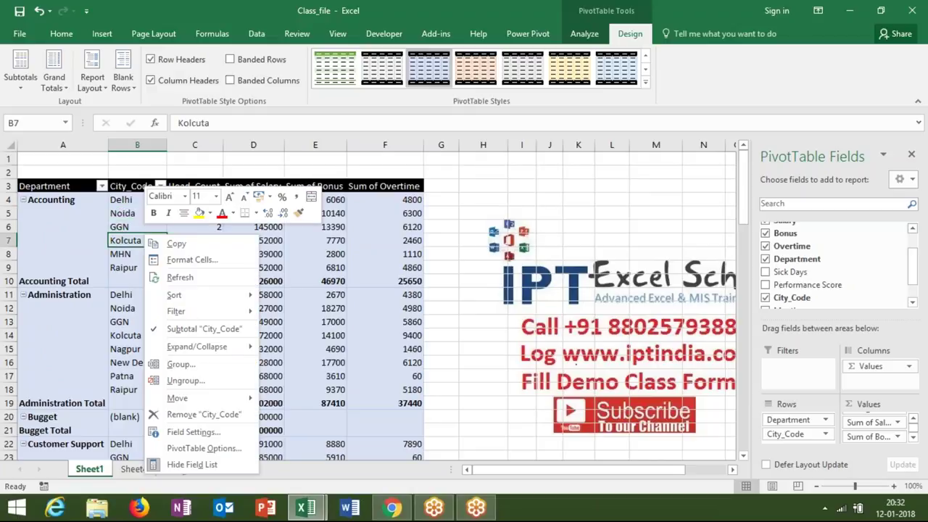
{"action": "left_click", "coordinate": [218, 447]}
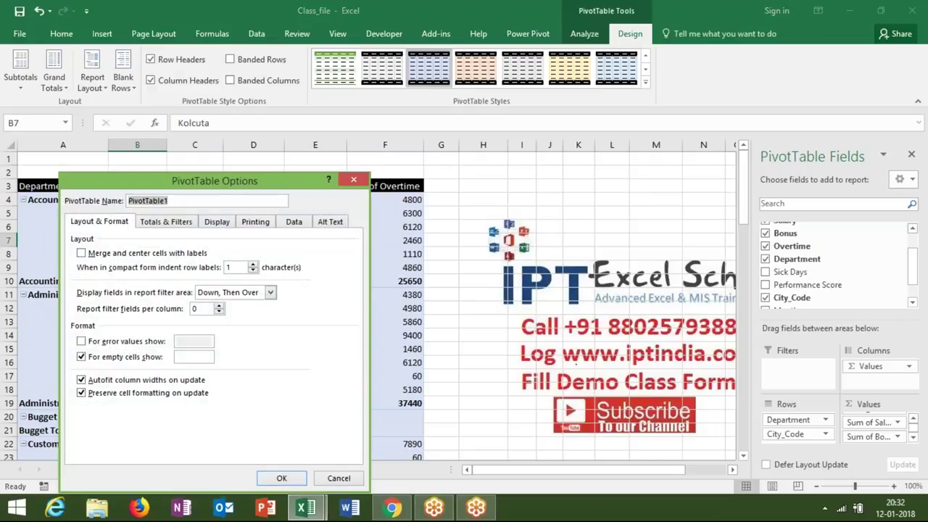
{"action": "left_click", "coordinate": [230, 225]}
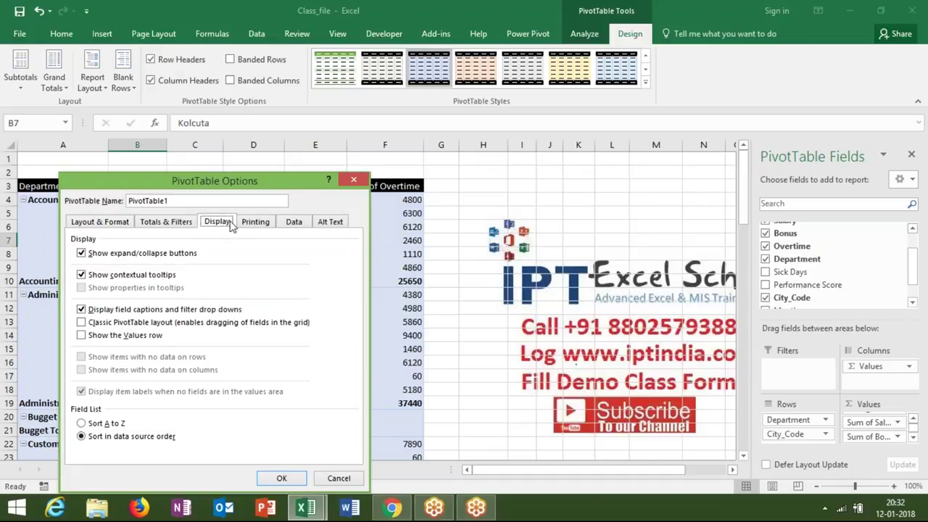
{"action": "left_click", "coordinate": [82, 324]}
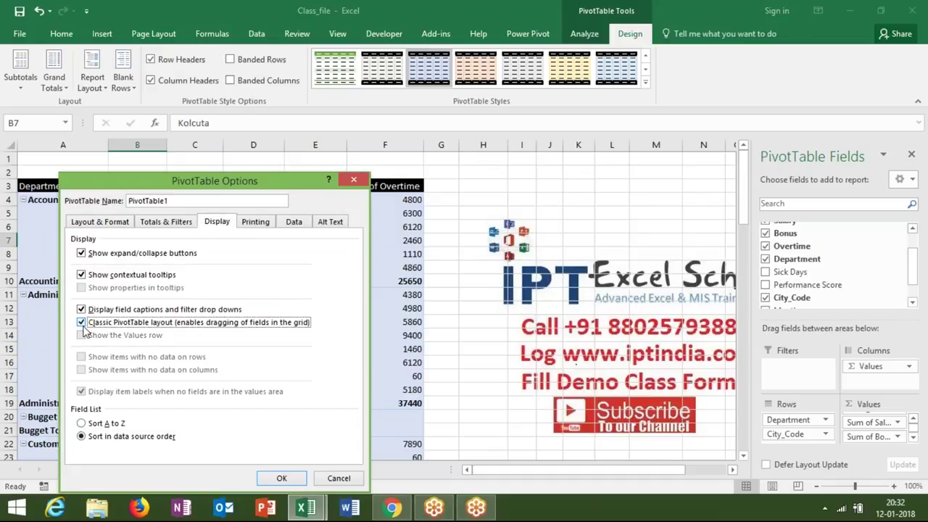
{"action": "left_click", "coordinate": [282, 479]}
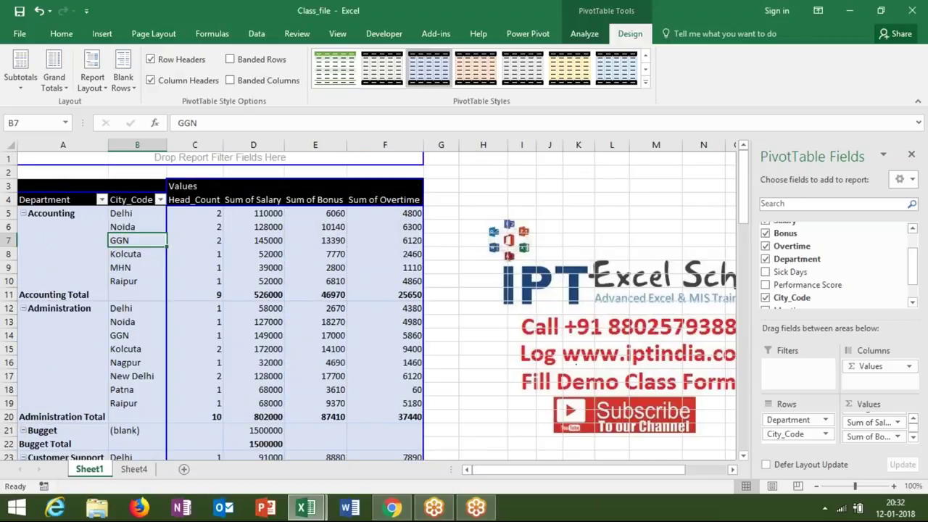
{"action": "left_click", "coordinate": [64, 214]}
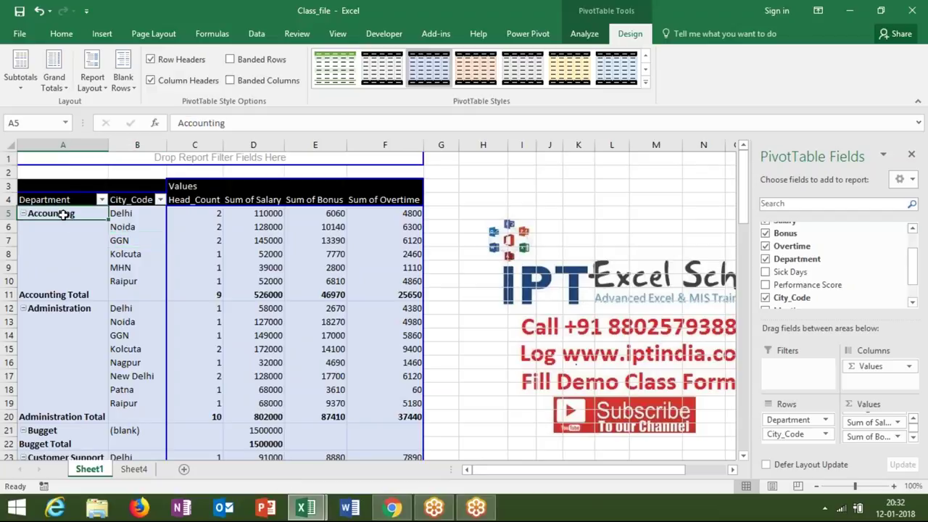
Step: Untick Subtotal "Department" to remove rows like Accounting Total
{"action": "left_click", "coordinate": [63, 304]}
{"action": "left_click", "coordinate": [63, 294]}
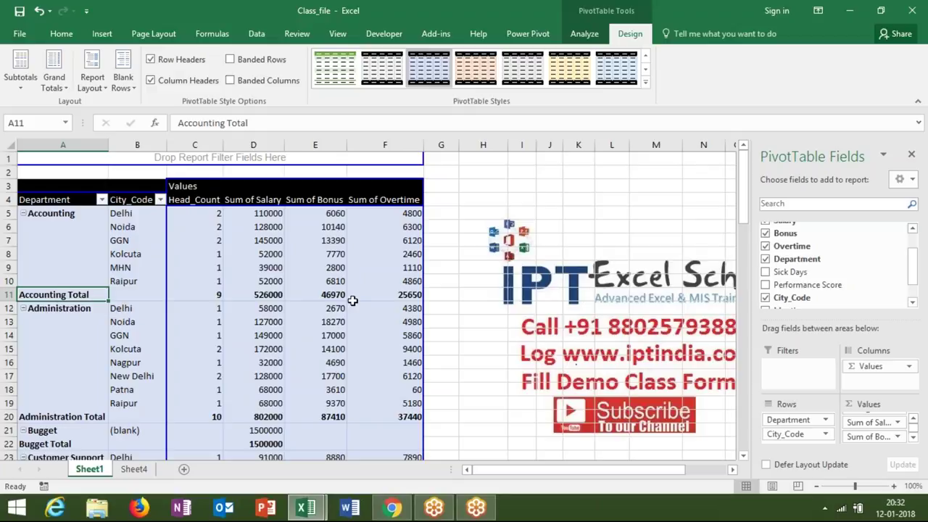
{"action": "mouse_move", "coordinate": [351, 300]}
{"action": "right_click", "coordinate": [84, 294]}
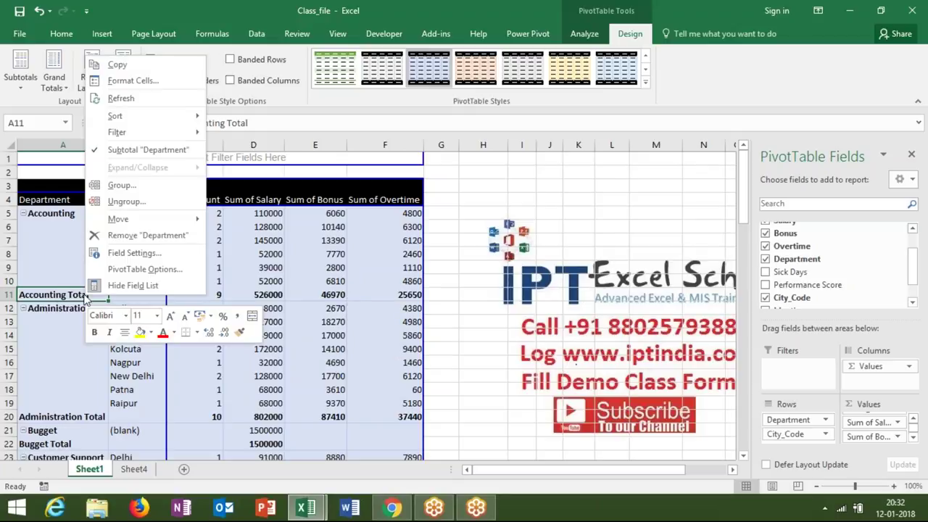
{"action": "left_click", "coordinate": [132, 150]}
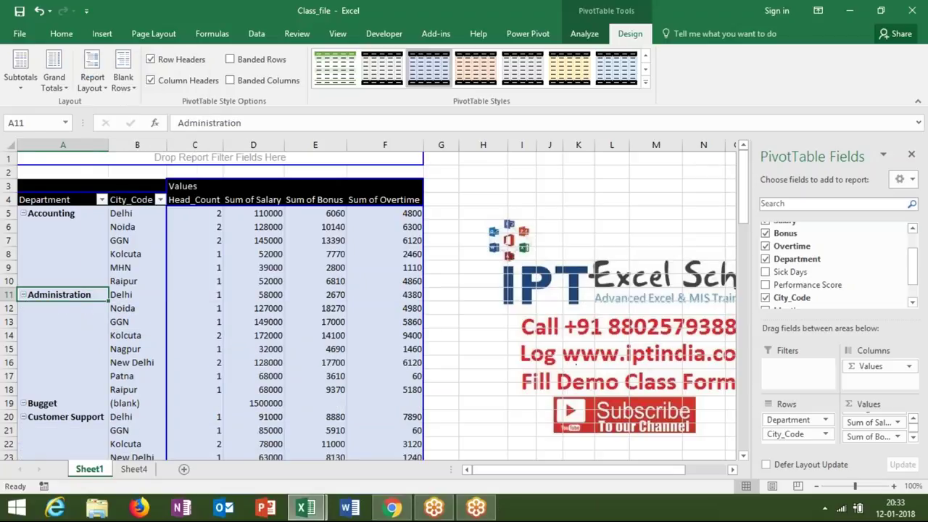
{"action": "left_click", "coordinate": [79, 264]}
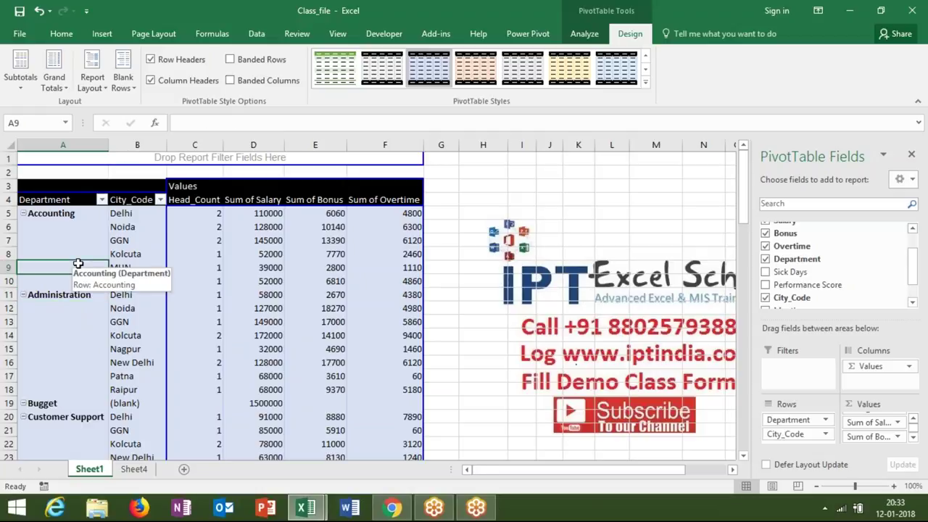
{"action": "left_click_drag", "start_coordinate": [81, 213], "coordinate": [80, 281]}
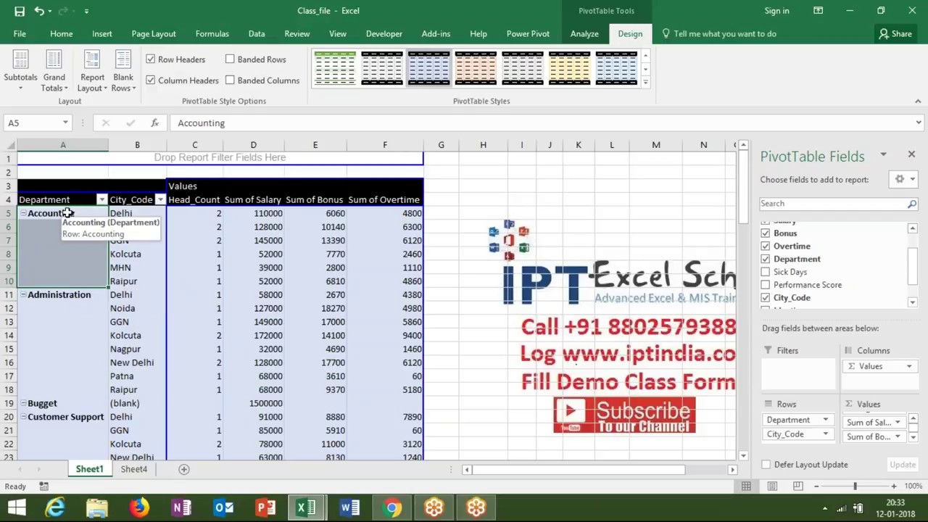
{"action": "key", "text": "Down"}
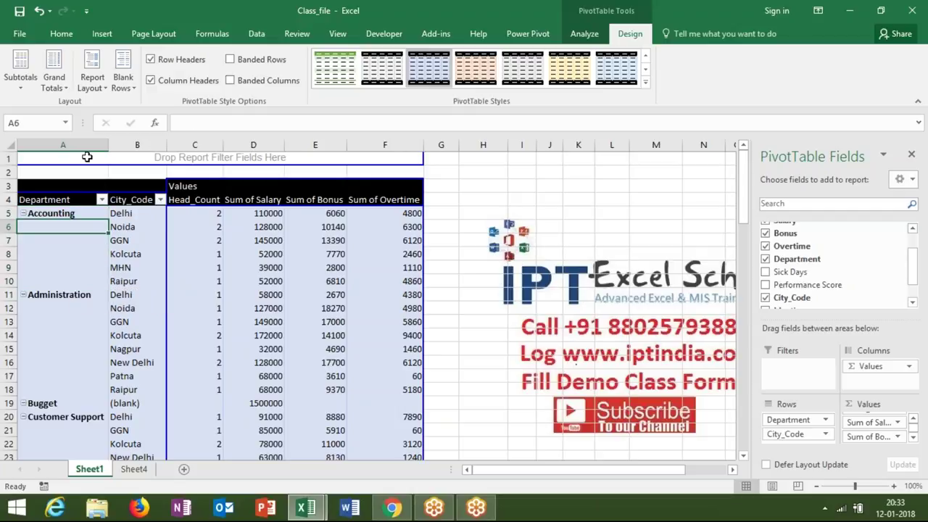
Step: Apply Repeat All Item Labels and check that column A shows Accounting on rows 5–10
{"action": "left_click", "coordinate": [101, 92]}
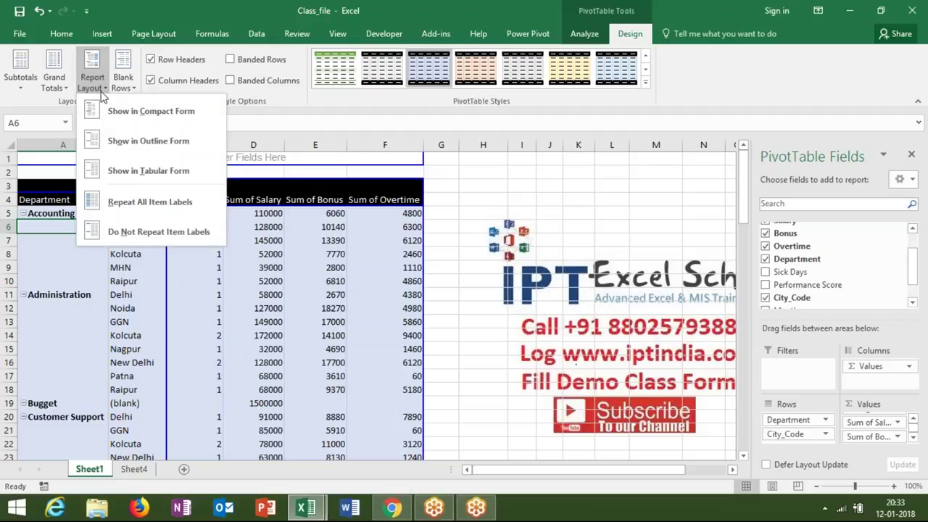
{"action": "left_click", "coordinate": [133, 211]}
{"action": "key", "text": "Down"}
{"action": "key", "text": "Down"}
{"action": "key", "text": "Down"}
{"action": "key", "text": "Down"}
{"action": "key", "text": "Down"}
{"action": "key", "text": "Down"}
{"action": "key", "text": "Down"}
{"action": "key", "text": "Down"}
{"action": "key", "text": "Down"}
{"action": "key", "text": "Down"}
{"action": "key", "text": "Down"}
{"action": "key", "text": "Down"}
{"action": "key", "text": "Down"}
{"action": "key", "text": "Down"}
{"action": "key", "text": "Down"}
{"action": "key", "text": "Down"}
{"action": "key", "text": "Down"}
{"action": "key", "text": "Down"}
{"action": "key", "text": "Up"}
{"action": "key", "text": "Up"}
{"action": "key", "text": "Up"}
{"action": "key", "text": "Up"}
{"action": "key", "text": "Up"}
{"action": "key", "text": "Up"}
{"action": "key", "text": "Up"}
{"action": "key", "text": "Up"}
{"action": "key", "text": "Up"}
{"action": "key", "text": "ctrl+Home"}
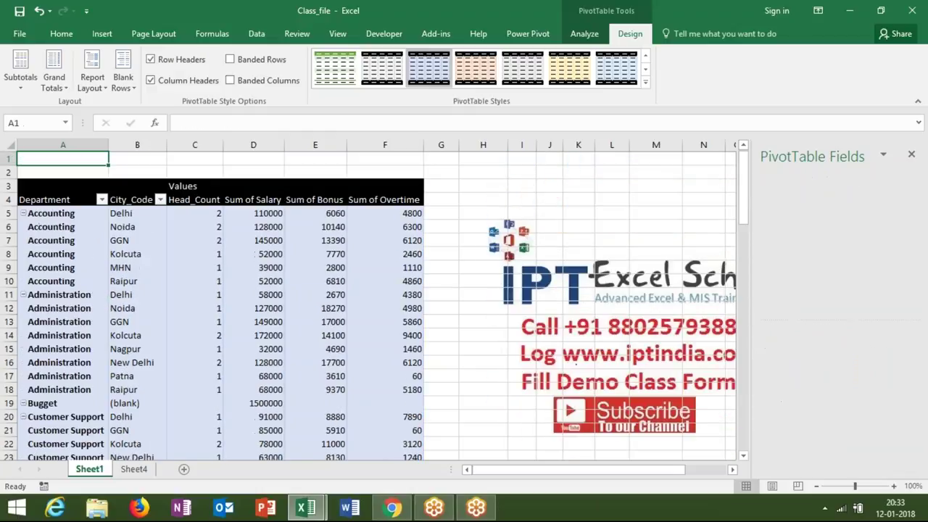
{"action": "key", "text": "Down"}
{"action": "key", "text": "Down"}
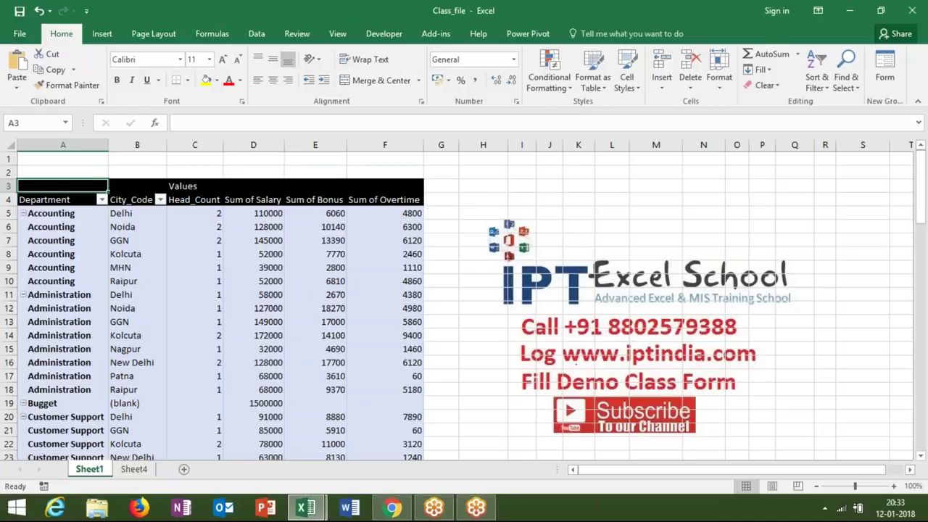
{"action": "key", "text": "Down"}
{"action": "key", "text": "Down"}
{"action": "key", "text": "Down"}
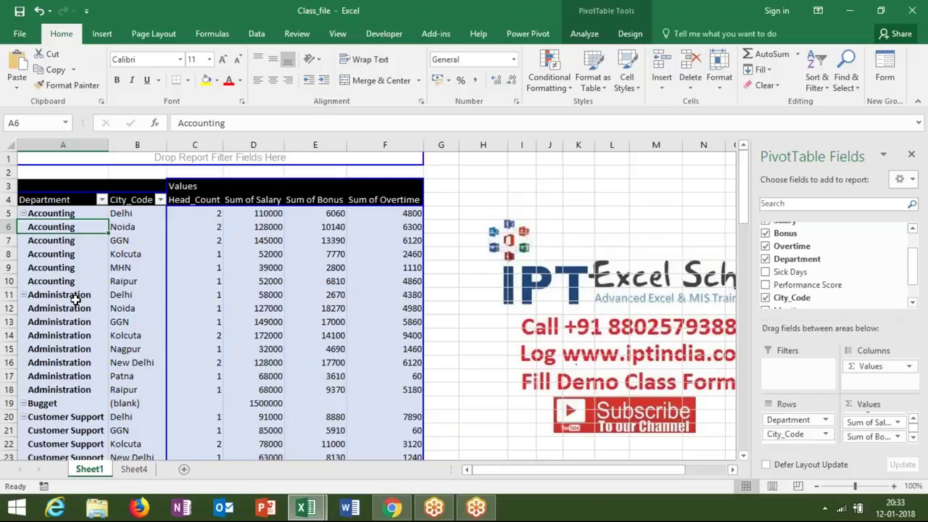
{"action": "left_click", "coordinate": [68, 277]}
{"action": "left_click", "coordinate": [63, 295]}
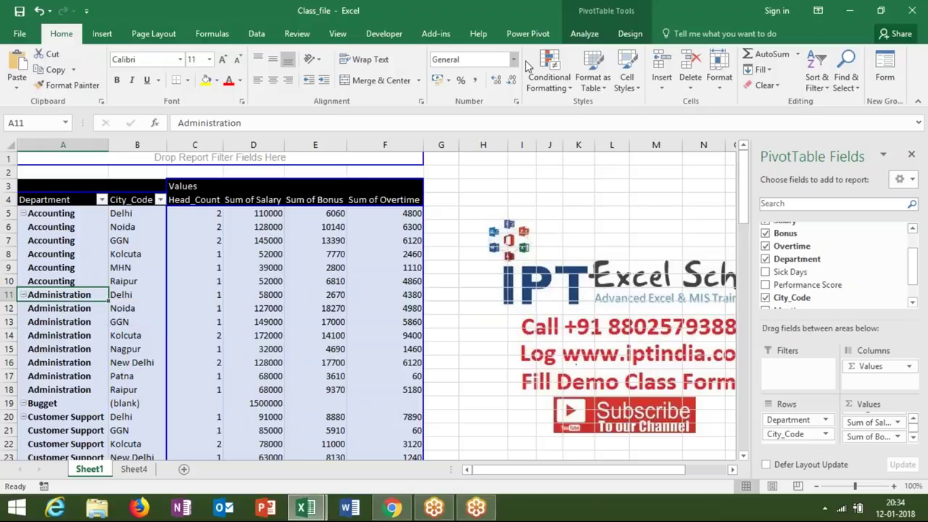
{"action": "left_click", "coordinate": [630, 34]}
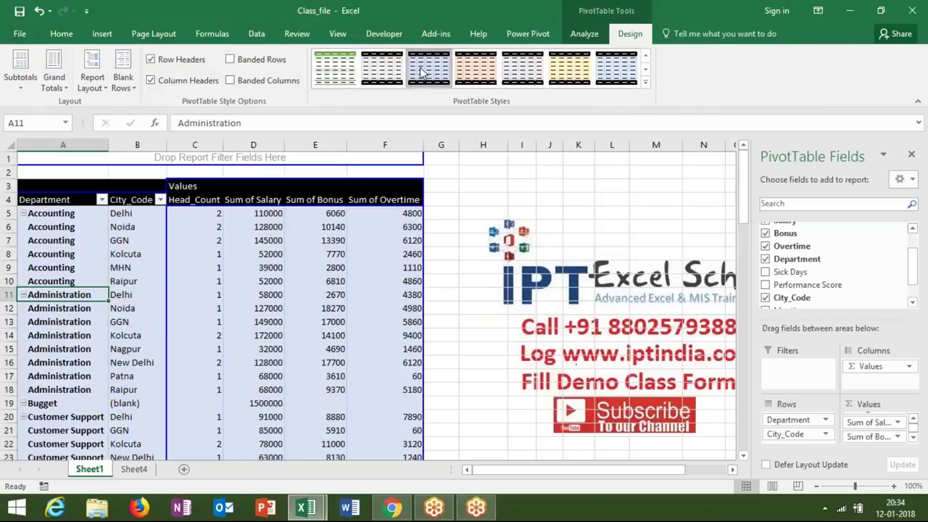
{"action": "left_click", "coordinate": [133, 94]}
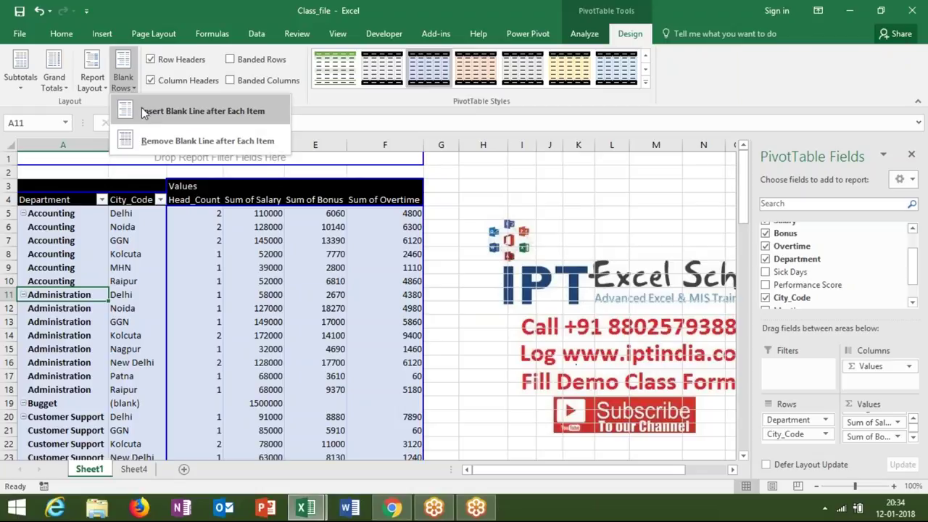
{"action": "left_click", "coordinate": [143, 111]}
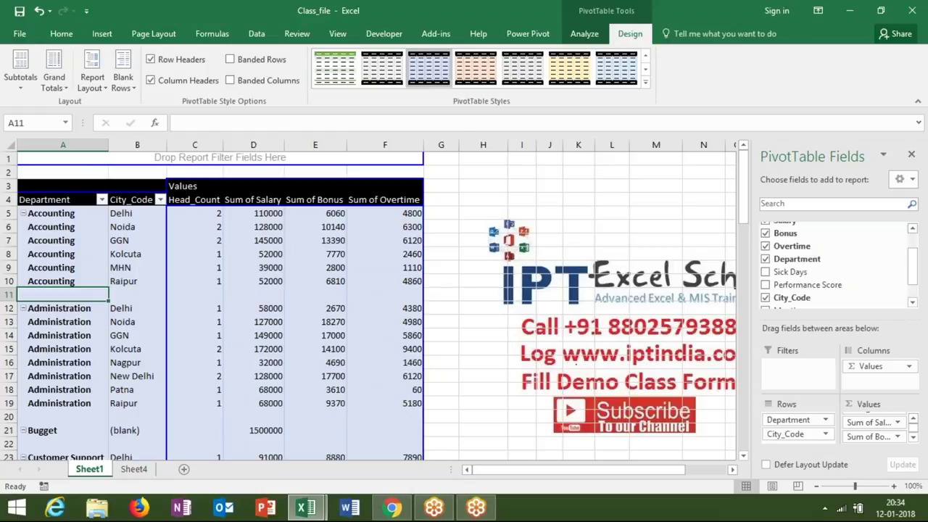
{"action": "key", "text": "Down"}
{"action": "key", "text": "Down"}
{"action": "key", "text": "Down"}
{"action": "key", "text": "Down"}
{"action": "key", "text": "Down"}
{"action": "key", "text": "Down"}
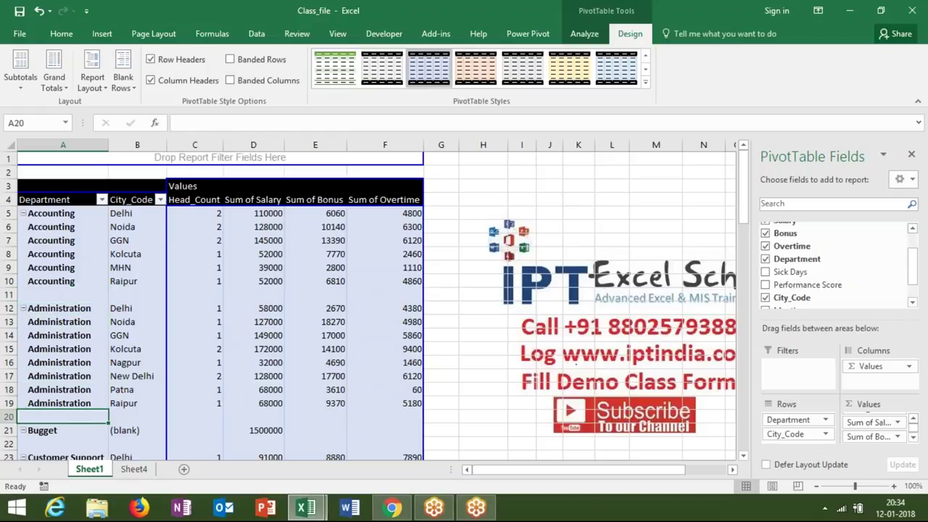
{"action": "key", "text": "Up"}
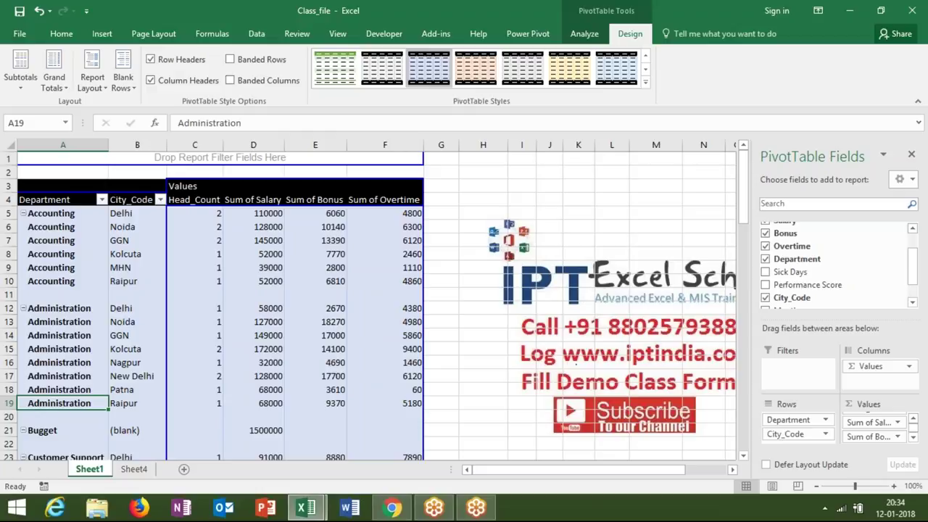
{"action": "left_click", "coordinate": [128, 86]}
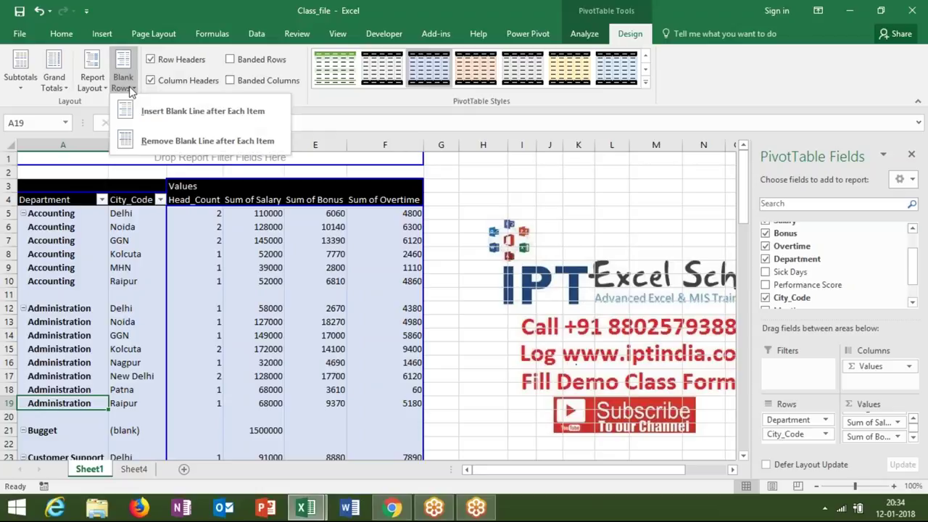
{"action": "left_click", "coordinate": [136, 138]}
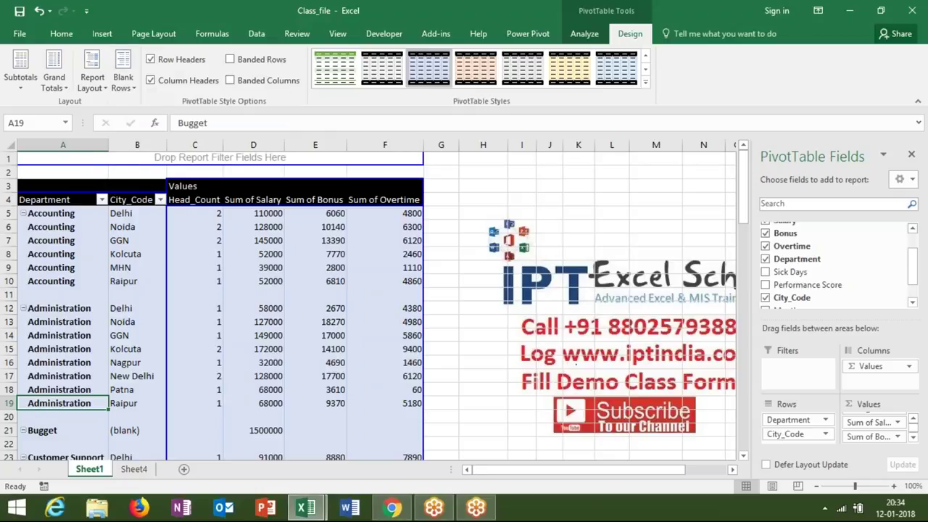
Step: Apply Do Not Repeat Item Labels, then try Merge & Center on A5:A10 and dismiss the error
{"action": "left_click", "coordinate": [104, 90]}
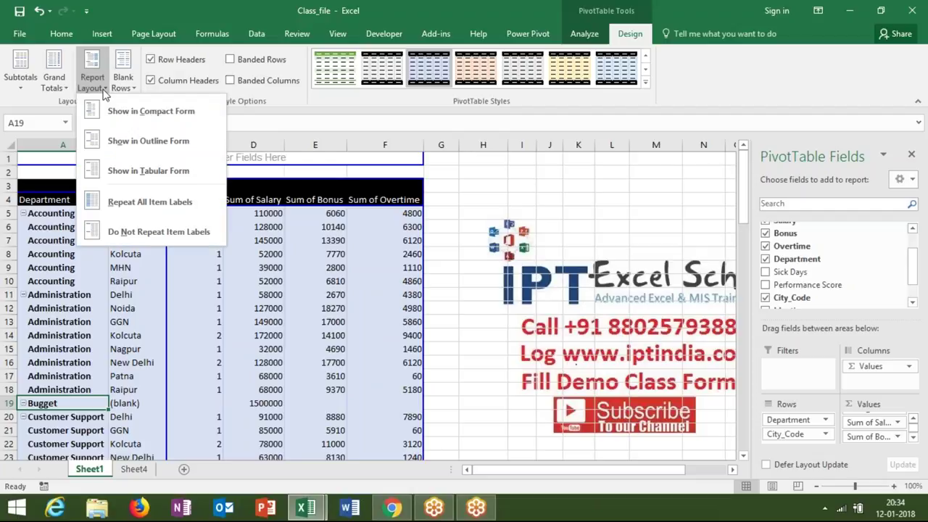
{"action": "left_click", "coordinate": [113, 227]}
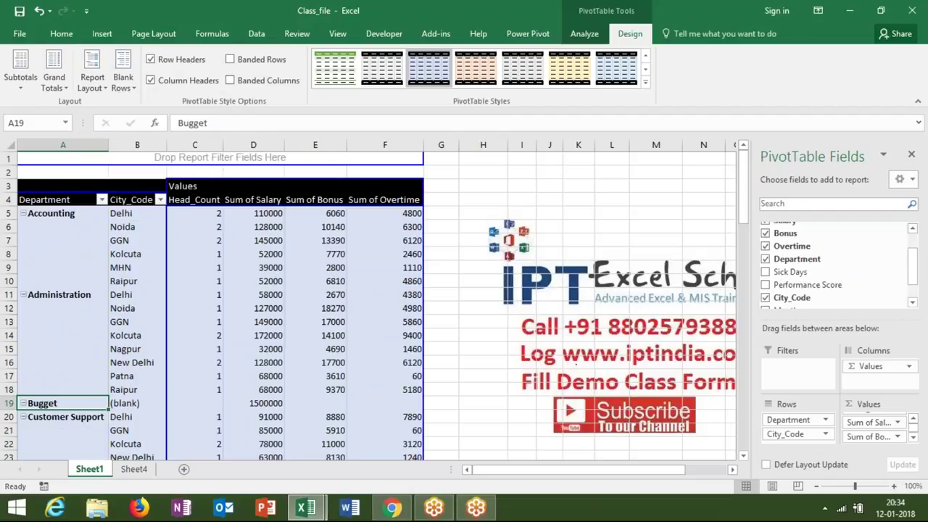
{"action": "left_click", "coordinate": [64, 214]}
{"action": "left_click_drag", "start_coordinate": [64, 216], "coordinate": [73, 274]}
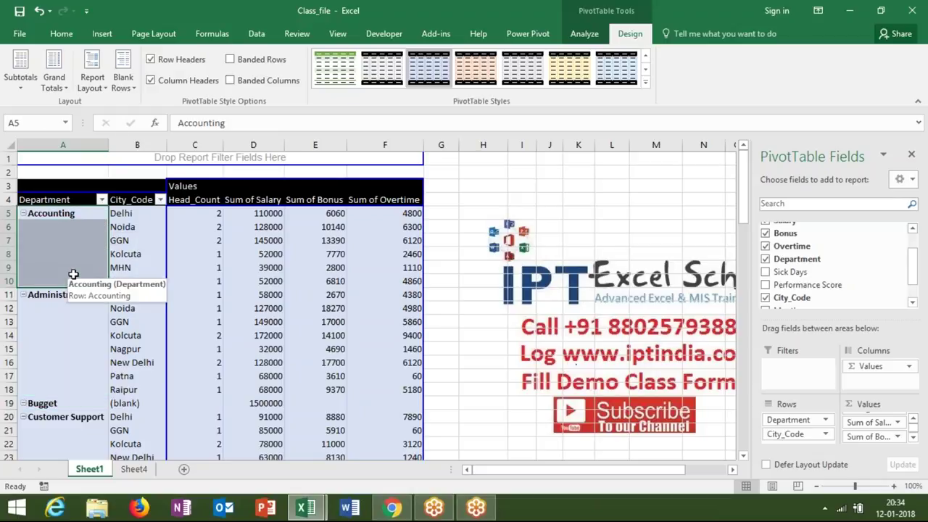
{"action": "left_click", "coordinate": [63, 35]}
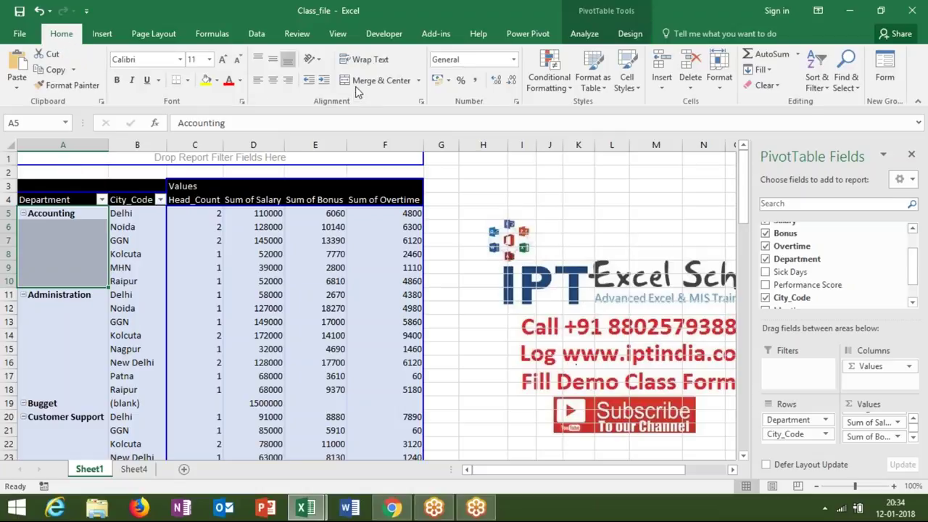
{"action": "left_click", "coordinate": [381, 80]}
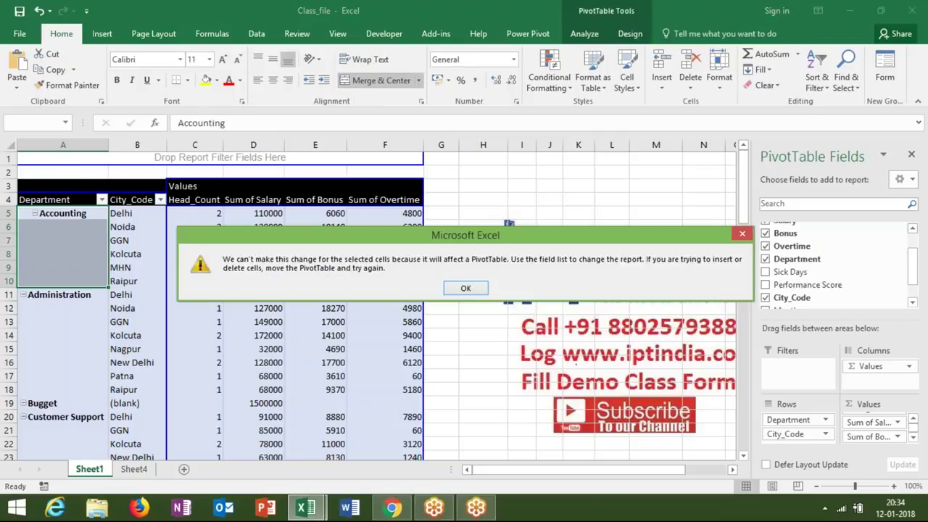
{"action": "key", "text": "Return"}
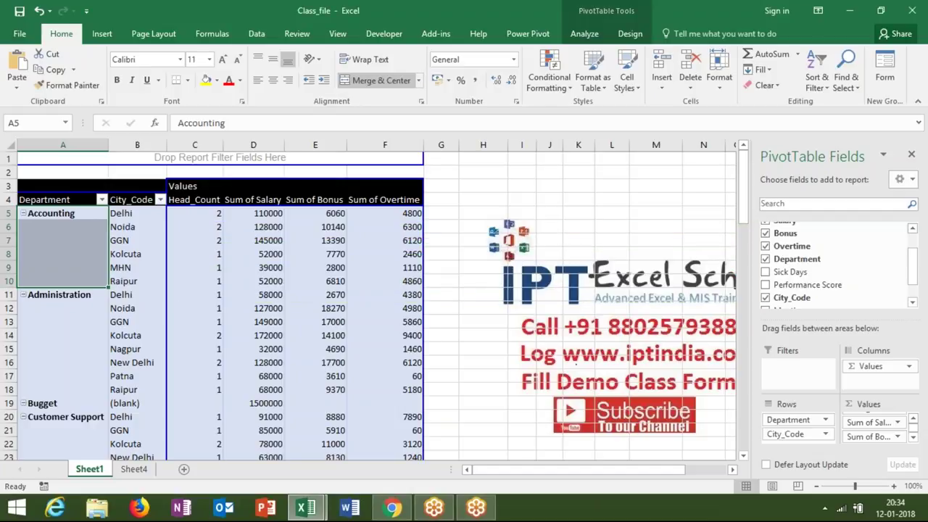
{"action": "left_click", "coordinate": [120, 267]}
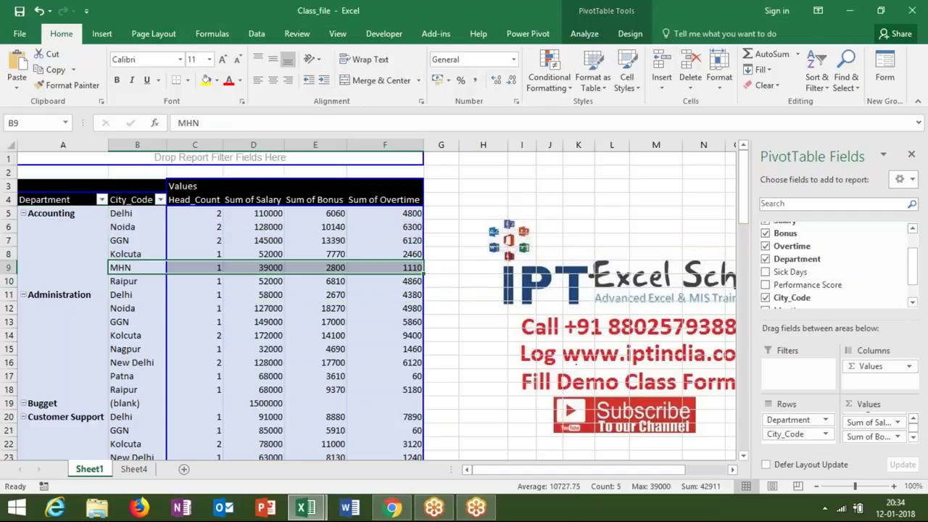
{"action": "left_click", "coordinate": [97, 252]}
Step: Enable 'Merge and center cells with labels' in PivotTable Options so Accounting spans rows 5–10
{"action": "right_click", "coordinate": [97, 251]}
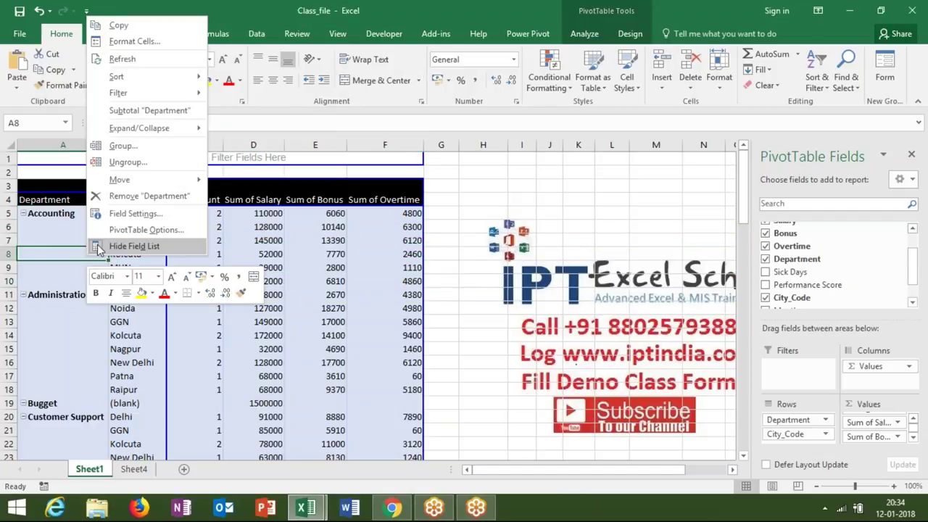
{"action": "left_click", "coordinate": [116, 230]}
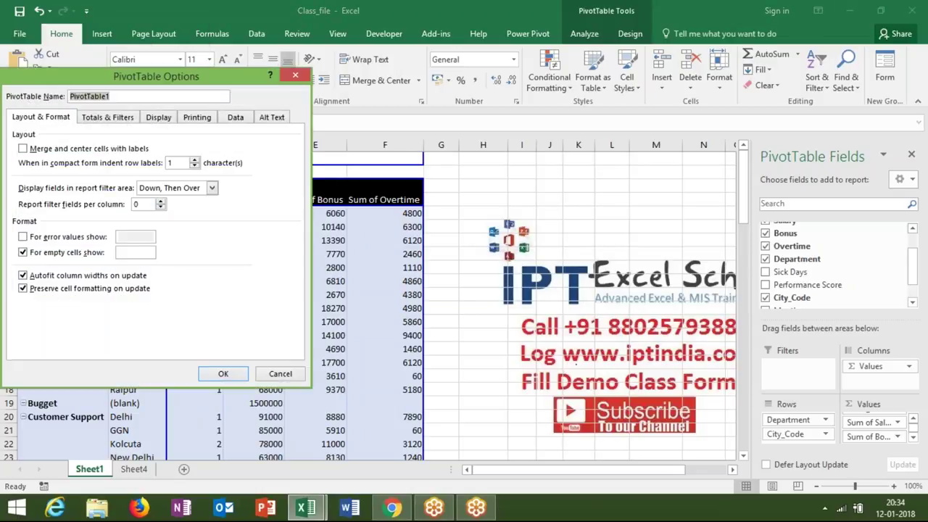
{"action": "left_click", "coordinate": [23, 150]}
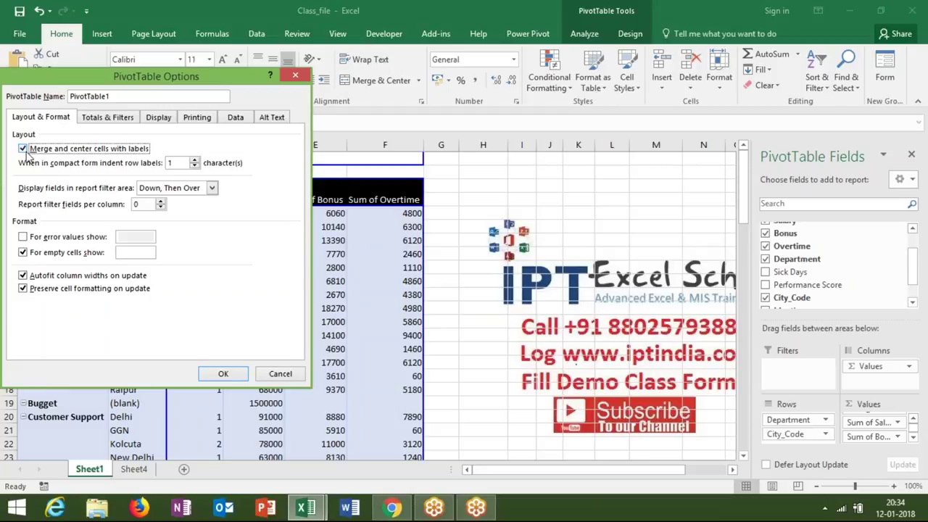
{"action": "left_click", "coordinate": [225, 373]}
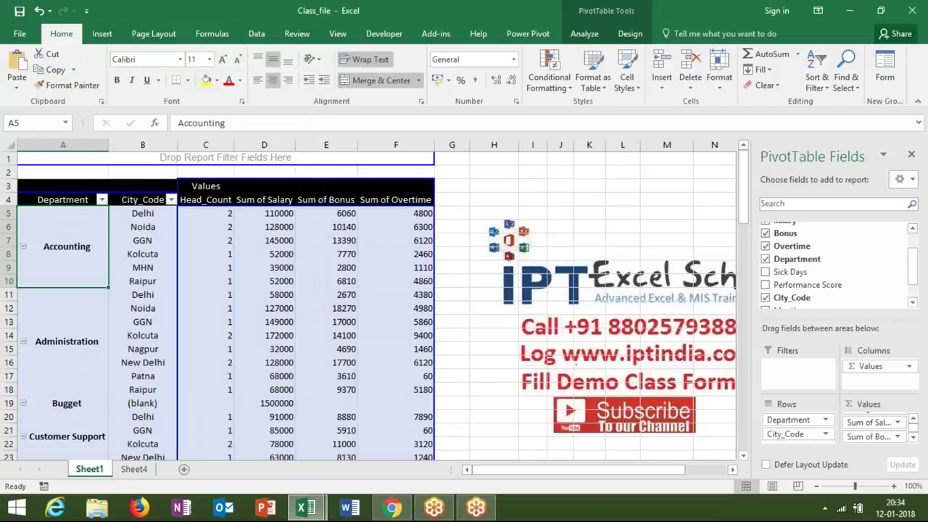
Step: Inspect the empty Bonus and Overtime cells in the Bugget row of the pivot
{"action": "key", "text": "Right"}
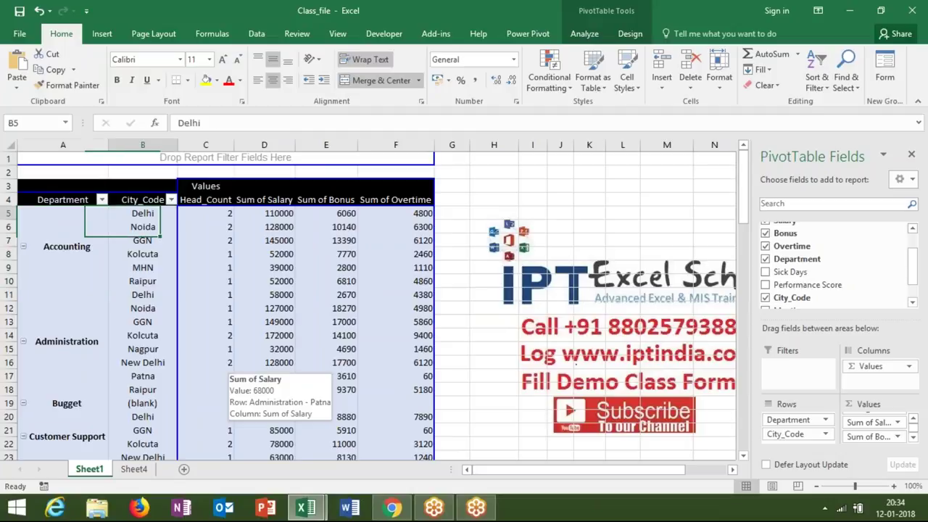
{"action": "key", "text": "Right"}
{"action": "key", "text": "Right"}
{"action": "key", "text": "Right"}
{"action": "key", "text": "Down"}
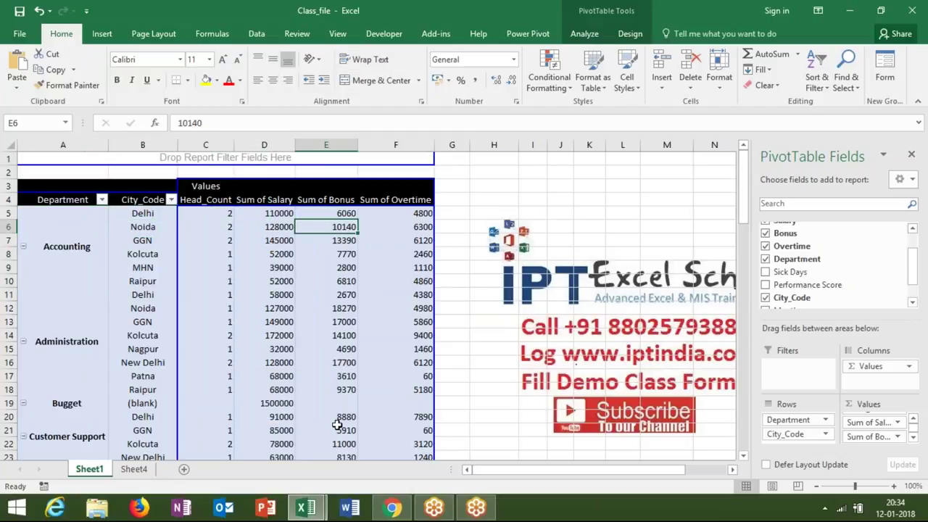
{"action": "left_click", "coordinate": [346, 400]}
{"action": "key", "text": "Right"}
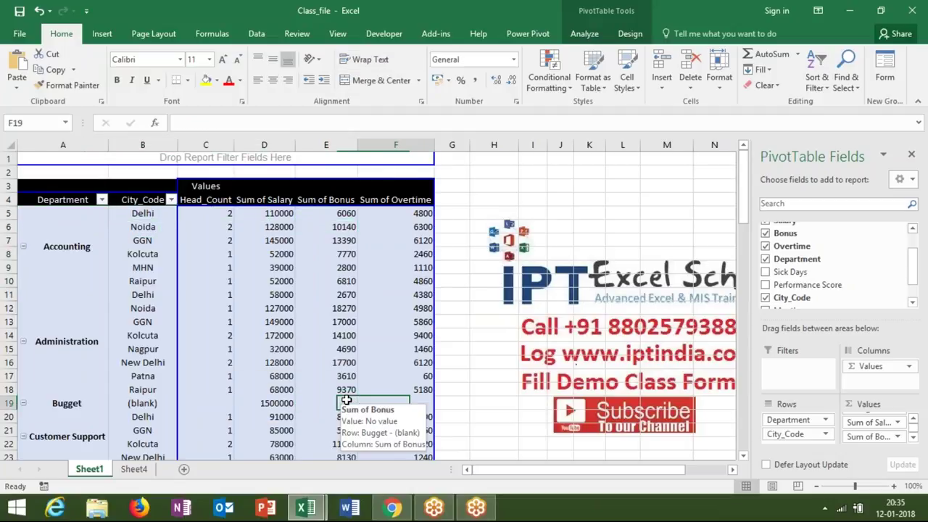
{"action": "key", "text": "Down"}
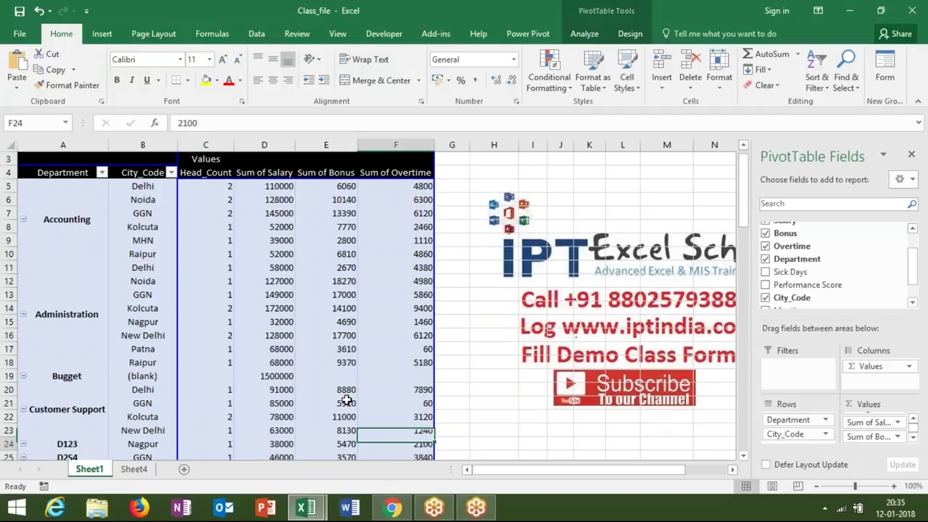
{"action": "key", "text": "Up"}
{"action": "key", "text": "Up"}
{"action": "key", "text": "Up"}
{"action": "key", "text": "Up"}
{"action": "key", "text": "Down"}
{"action": "key", "text": "Down"}
{"action": "key", "text": "Down"}
{"action": "key", "text": "Down"}
{"action": "key", "text": "Down"}
{"action": "key", "text": "Down"}
{"action": "key", "text": "Down"}
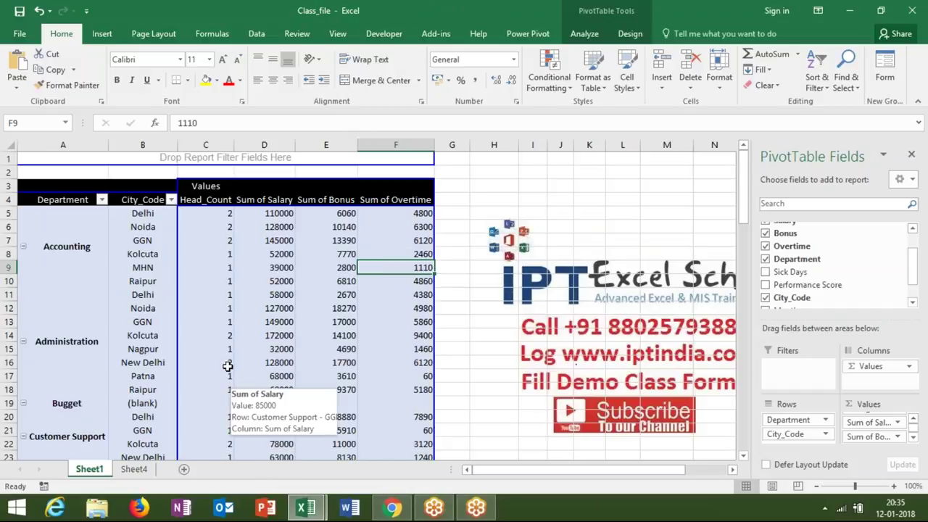
Step: Open PivotTable Options from a Head_Count value cell's shortcut menu
{"action": "left_click", "coordinate": [222, 350]}
{"action": "right_click", "coordinate": [222, 350]}
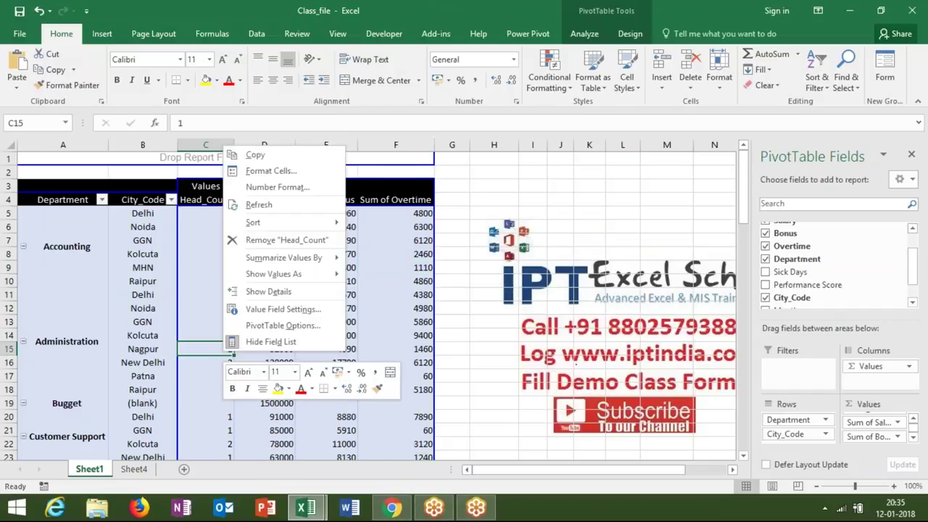
{"action": "left_click", "coordinate": [248, 329]}
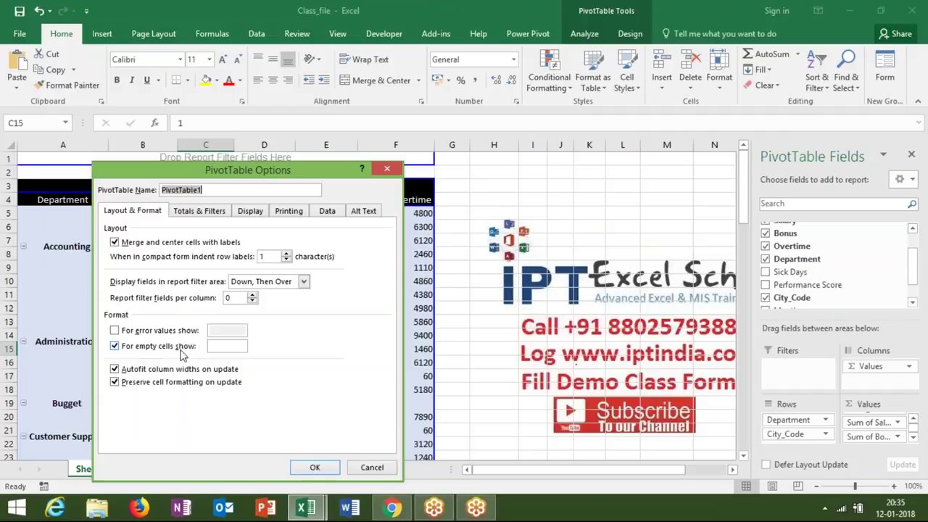
Step: Set 'For empty cells show' to 'Data Not Found' and apply it to the pivot
{"action": "left_click", "coordinate": [224, 346]}
{"action": "type", "text": "Data Not Found"}
{"action": "left_click", "coordinate": [326, 472]}
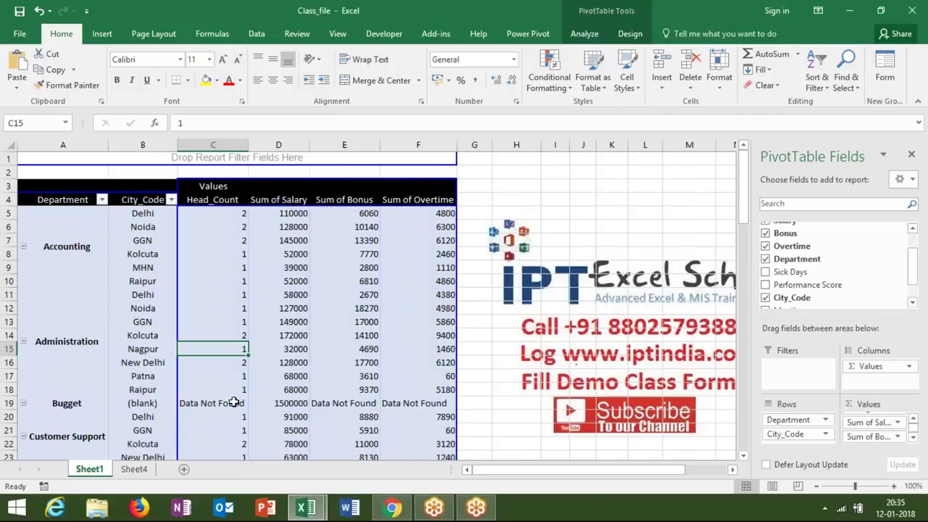
Step: Check that Bugget's blank cells now read Data Not Found, then review the department labels
{"action": "left_click", "coordinate": [233, 402]}
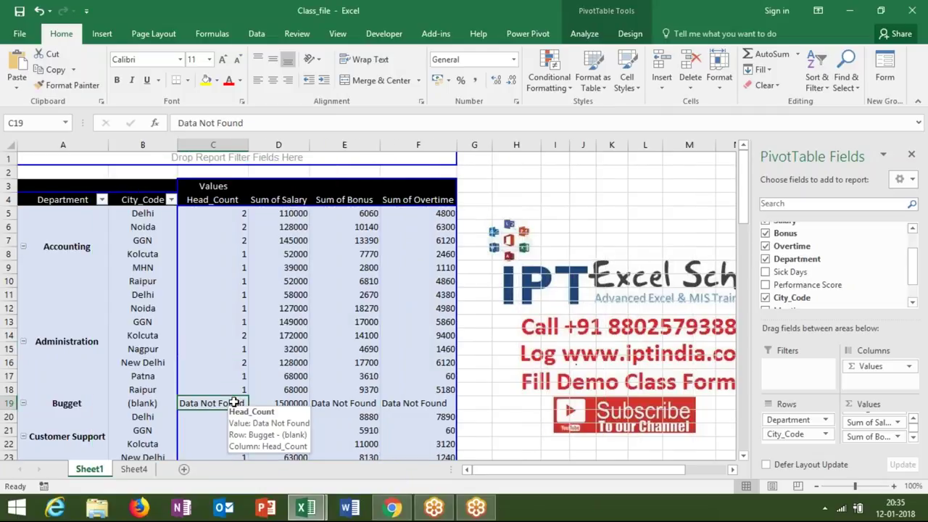
{"action": "key", "text": "Right"}
{"action": "key", "text": "Right"}
{"action": "key", "text": "Right"}
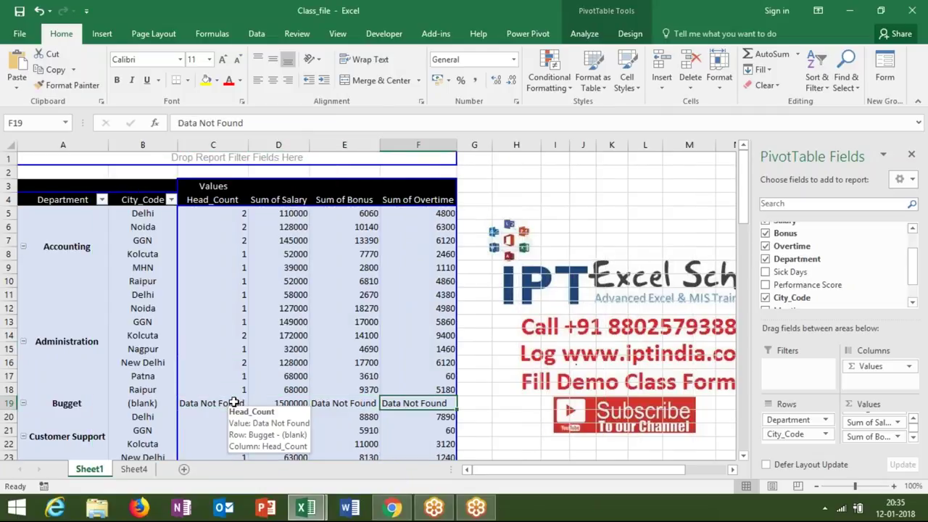
{"action": "key", "text": "Right"}
{"action": "key", "text": "Left"}
{"action": "key", "text": "Left"}
{"action": "key", "text": "Left"}
{"action": "key", "text": "Left"}
{"action": "key", "text": "Left"}
{"action": "key", "text": "Left"}
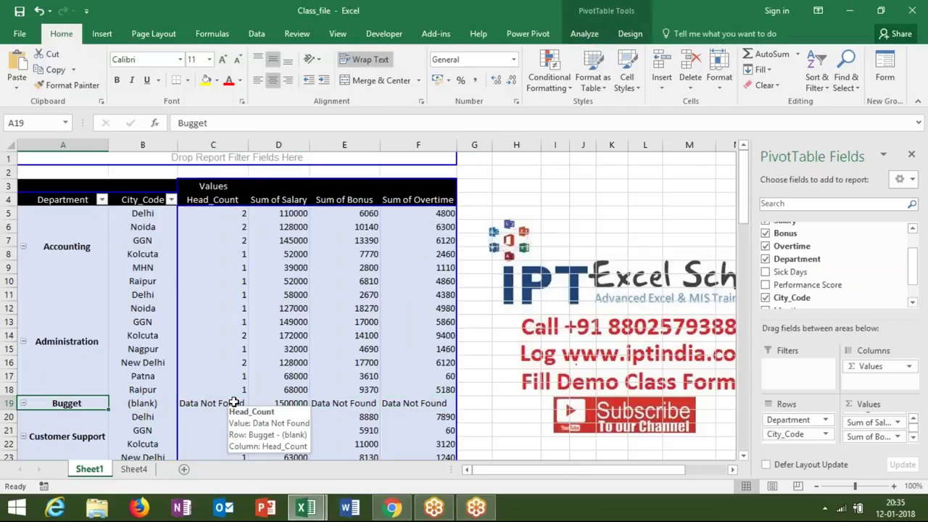
{"action": "key", "text": "Down"}
{"action": "key", "text": "Down"}
{"action": "key", "text": "Down"}
{"action": "key", "text": "Down"}
{"action": "key", "text": "Down"}
{"action": "key", "text": "Down"}
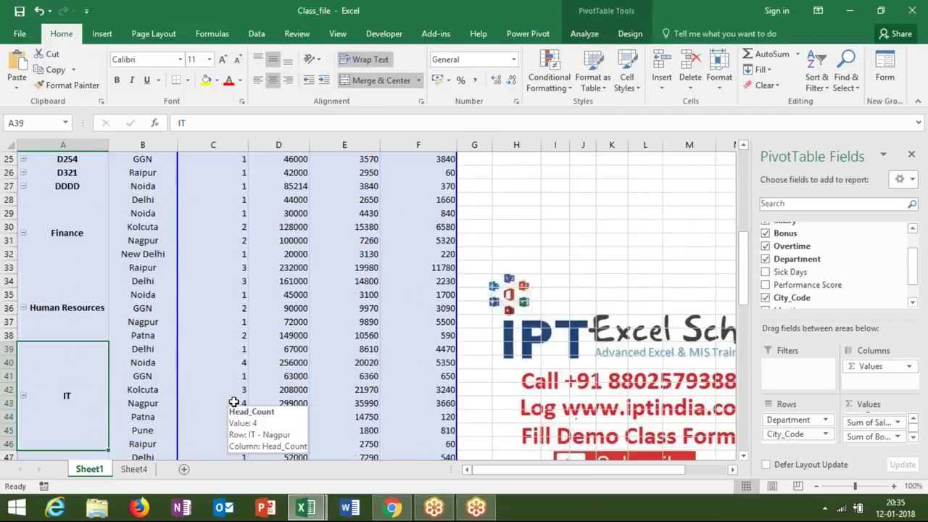
{"action": "key", "text": "Down"}
{"action": "key", "text": "Down"}
{"action": "key", "text": "Down"}
{"action": "key", "text": "Down"}
{"action": "key", "text": "Down"}
{"action": "key", "text": "Down"}
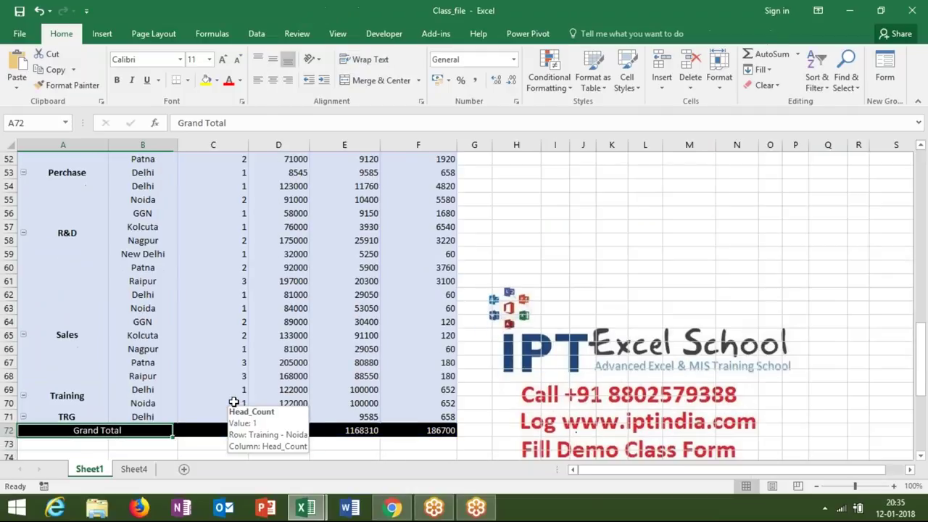
{"action": "key", "text": "Up"}
{"action": "key", "text": "Up"}
{"action": "key", "text": "Up"}
Step: Return to cell A1 and move down into the pivot to bring back its field list
{"action": "key", "text": "ctrl+Home"}
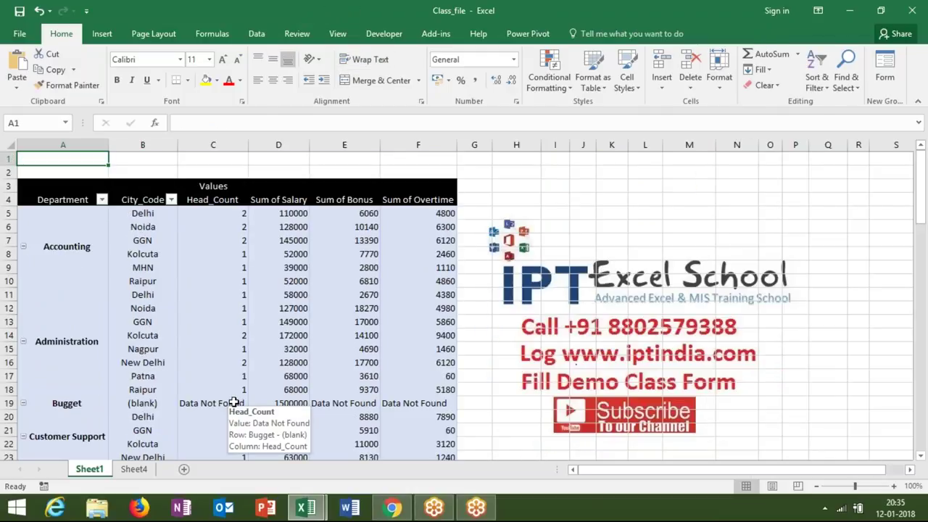
{"action": "key", "text": "Down"}
{"action": "key", "text": "Down"}
{"action": "key", "text": "Down"}
{"action": "key", "text": "Down"}
{"action": "key", "text": "Down"}
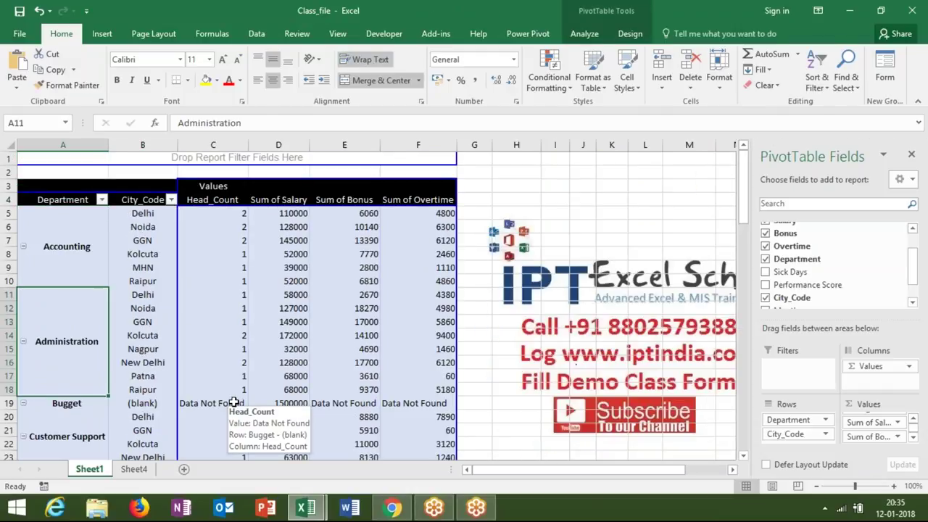
{"action": "key", "text": "Down"}
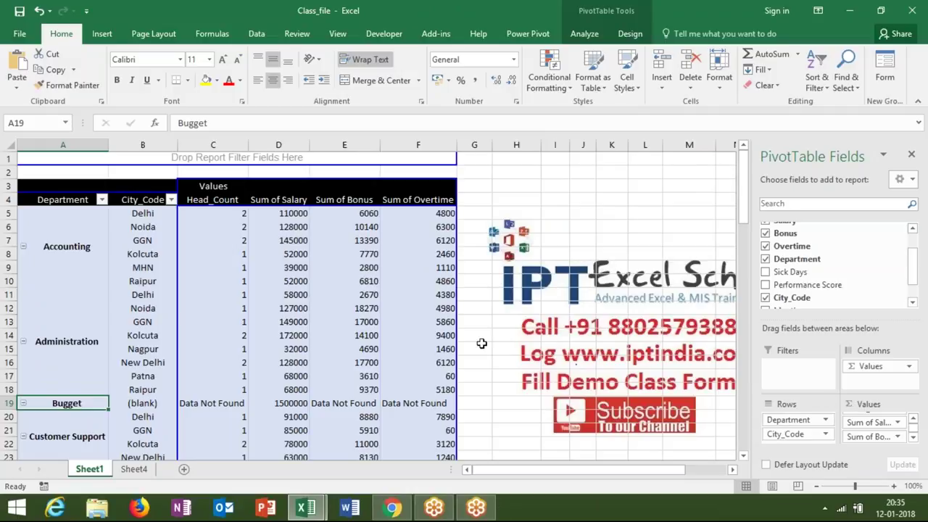
Step: Add the Month field to the pivot's Filters area as a report filter
{"action": "mouse_move", "coordinate": [452, 327]}
{"action": "left_click_drag", "start_coordinate": [915, 275], "coordinate": [917, 291]}
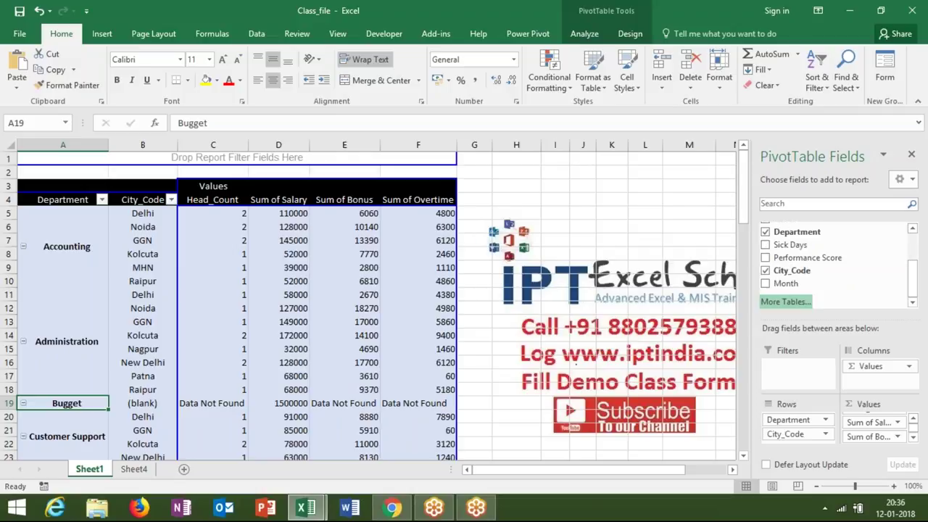
{"action": "mouse_move", "coordinate": [786, 283]}
{"action": "left_mouse_down"}
{"action": "mouse_move", "coordinate": [800, 328]}
{"action": "mouse_move", "coordinate": [796, 370]}
{"action": "left_mouse_up"}
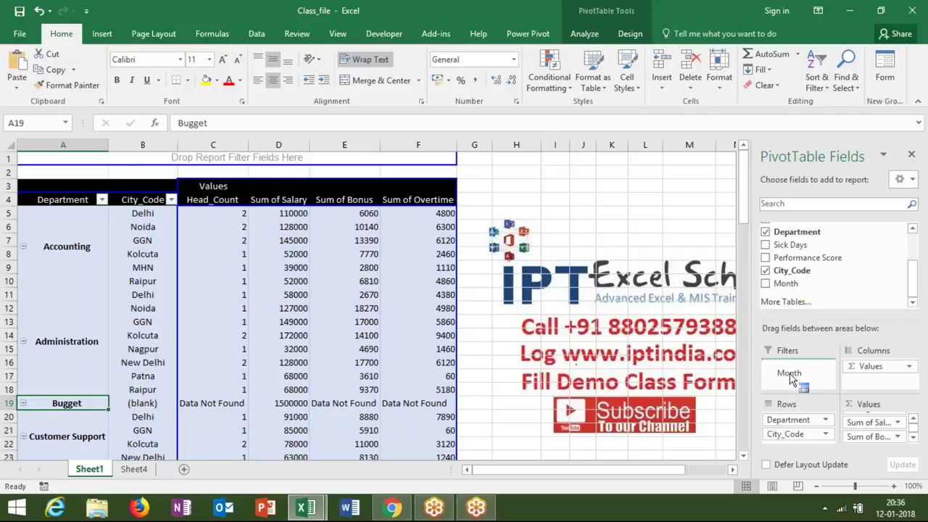
Step: Filter the pivot by Month to Jan, then Feb, and finally Mar
{"action": "left_click", "coordinate": [171, 159]}
{"action": "left_click", "coordinate": [39, 201]}
{"action": "left_click", "coordinate": [87, 330]}
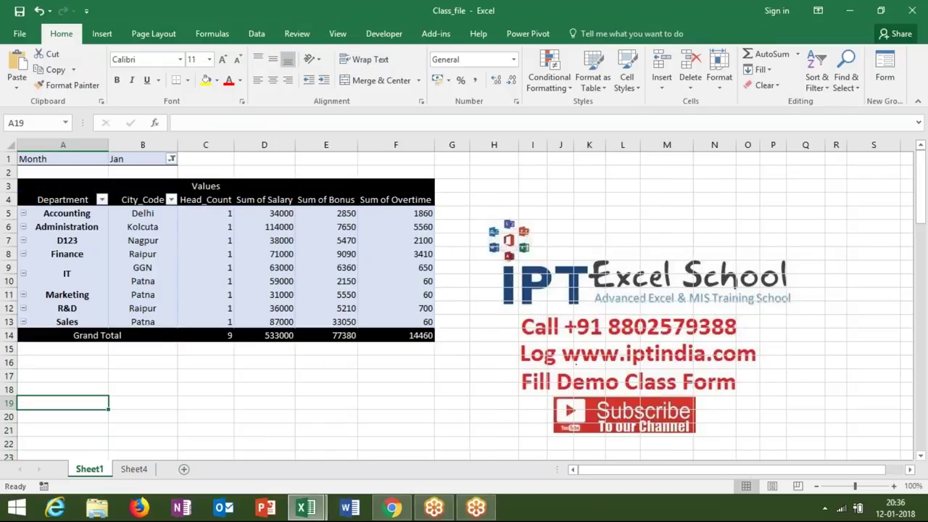
{"action": "left_click", "coordinate": [171, 159]}
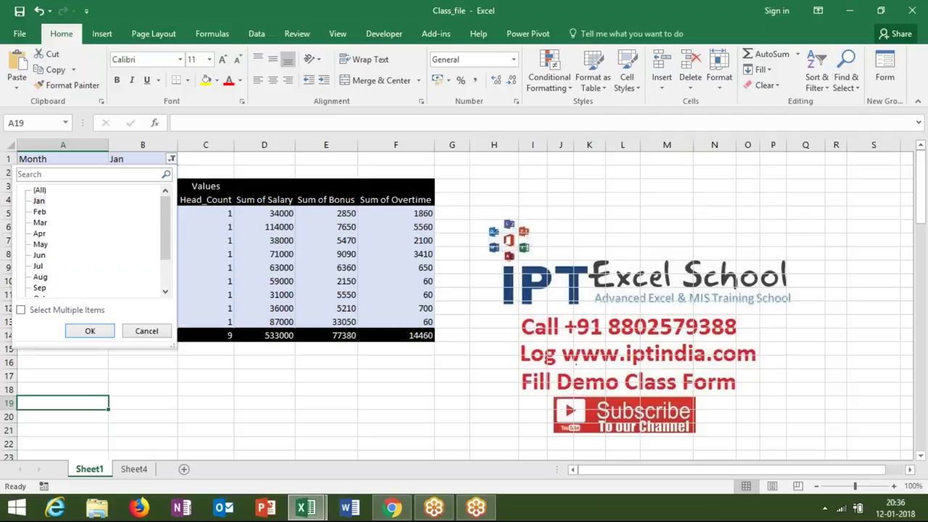
{"action": "left_click", "coordinate": [40, 211]}
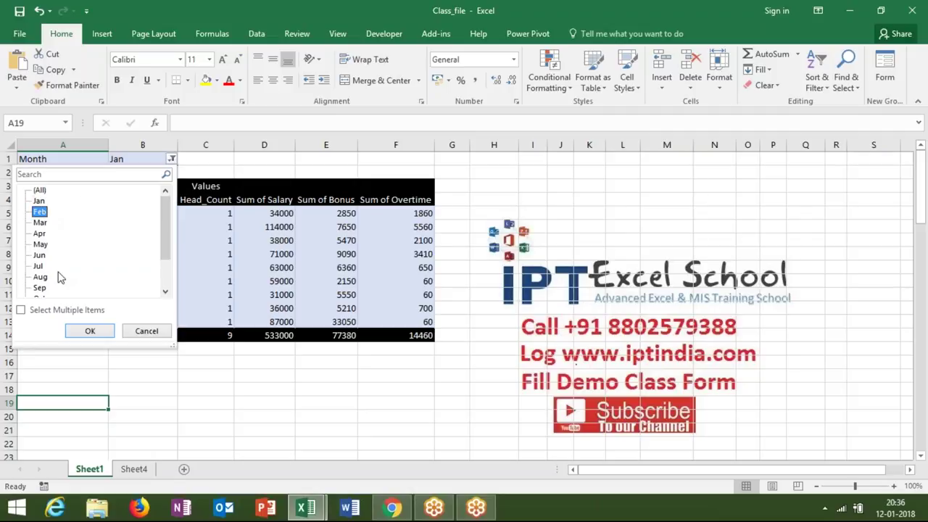
{"action": "left_click", "coordinate": [84, 331]}
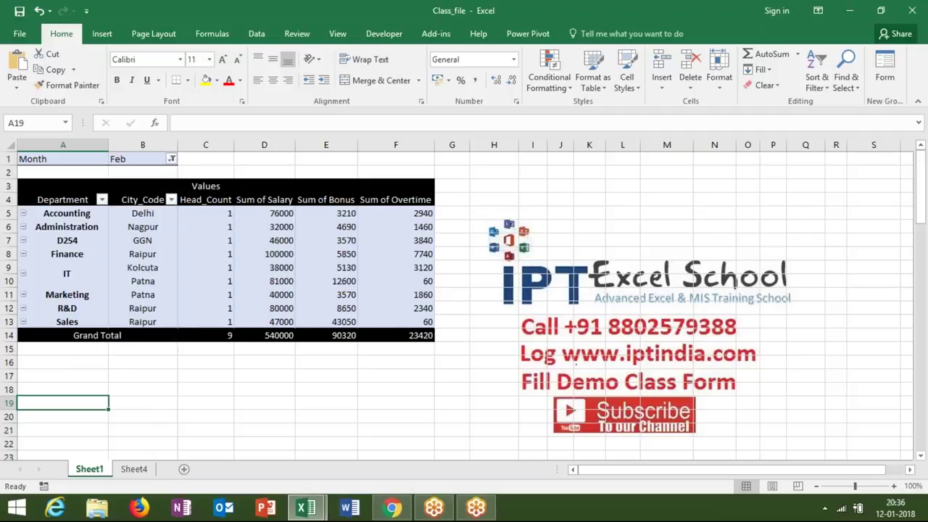
{"action": "left_click", "coordinate": [171, 159]}
{"action": "left_click", "coordinate": [41, 222]}
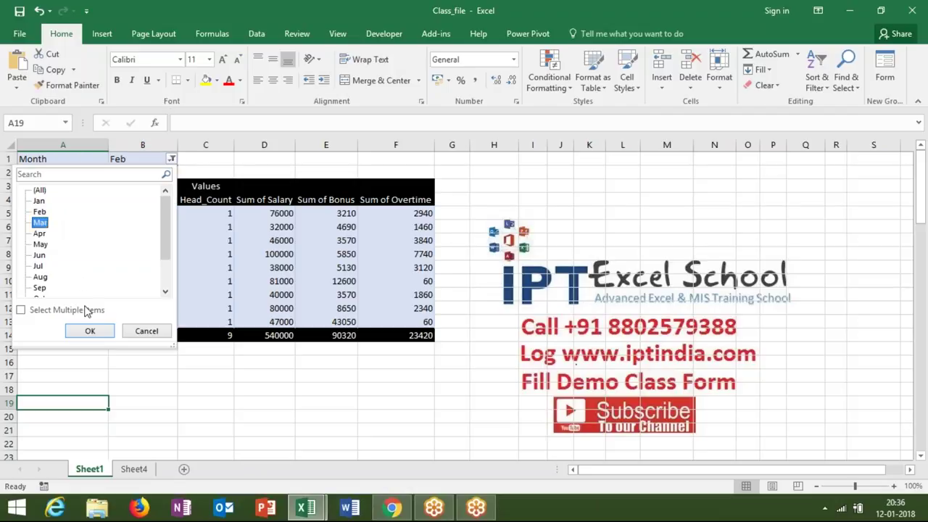
{"action": "left_click", "coordinate": [90, 330]}
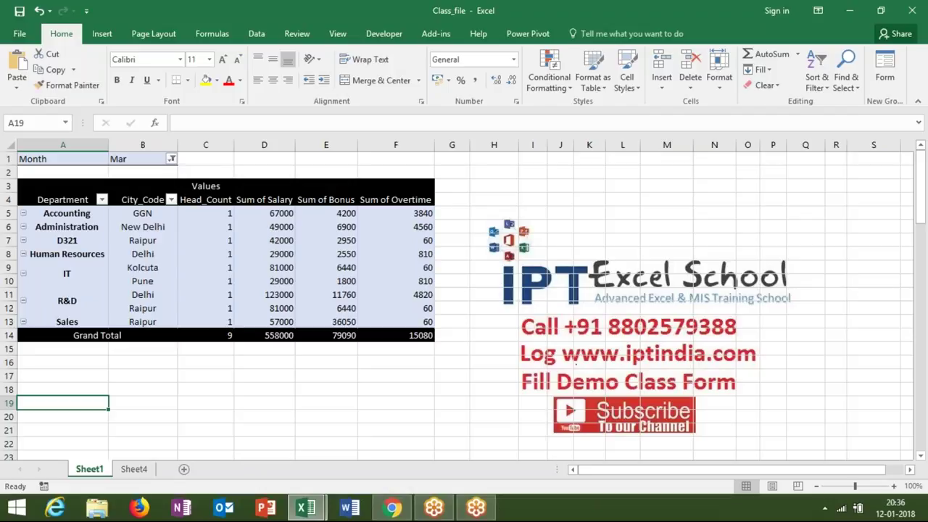
{"action": "left_click", "coordinate": [146, 168]}
{"action": "left_click", "coordinate": [143, 195]}
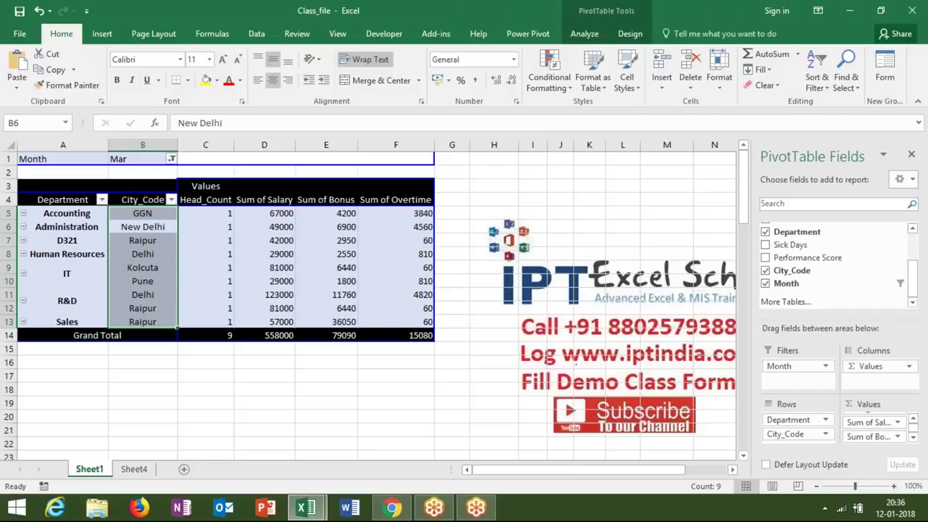
Step: Add Sick Days as a second report filter and filter it to 2
{"action": "left_click_drag", "start_coordinate": [790, 245], "coordinate": [793, 378]}
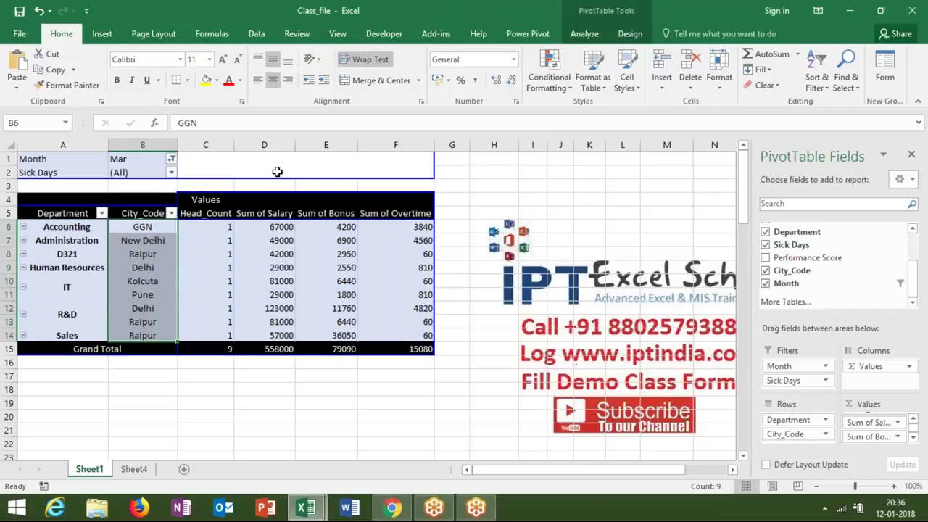
{"action": "left_click", "coordinate": [171, 174]}
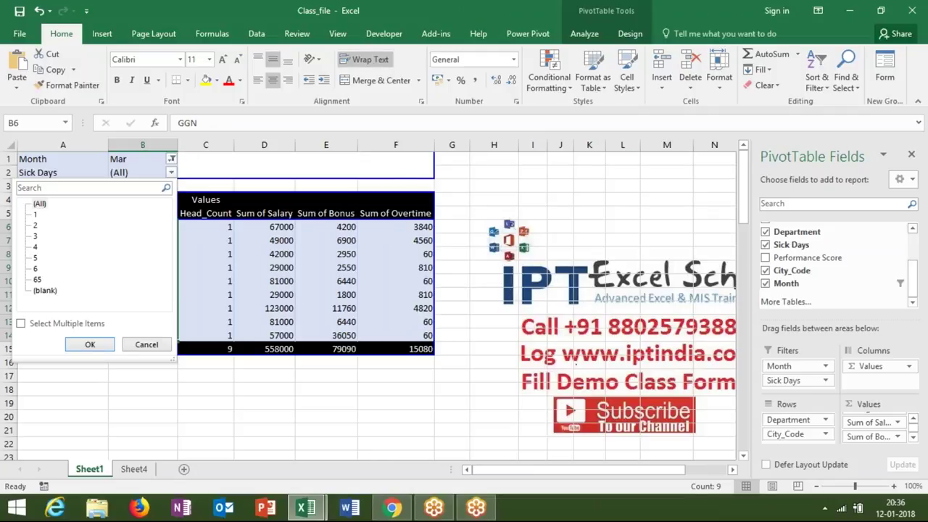
{"action": "left_click", "coordinate": [36, 226]}
{"action": "left_click", "coordinate": [90, 344]}
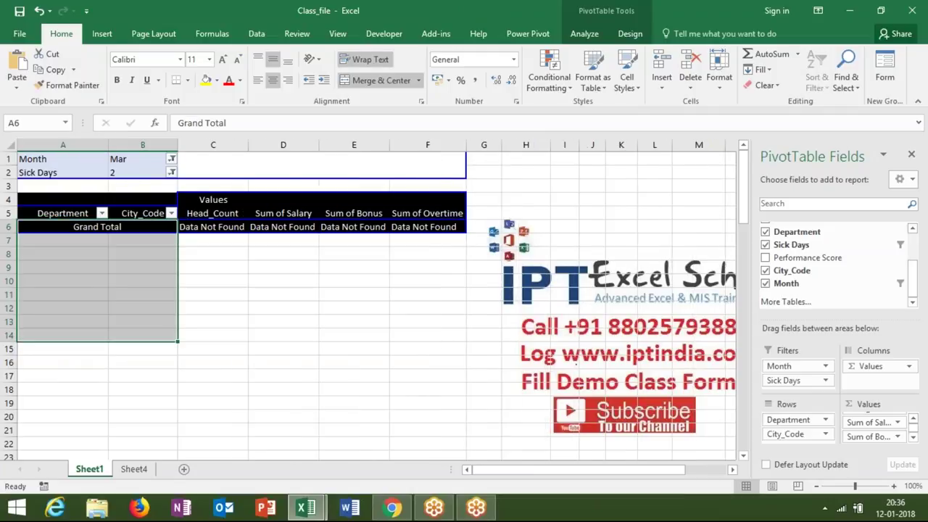
Step: Widen the Sick Days filter to 2, 3 and 4 using multiple-item selection
{"action": "left_click", "coordinate": [171, 172]}
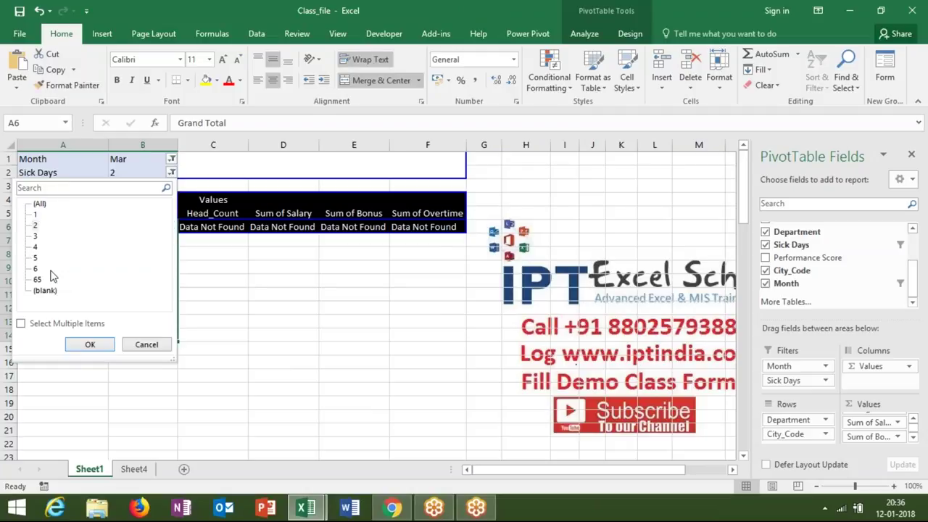
{"action": "left_click", "coordinate": [41, 326]}
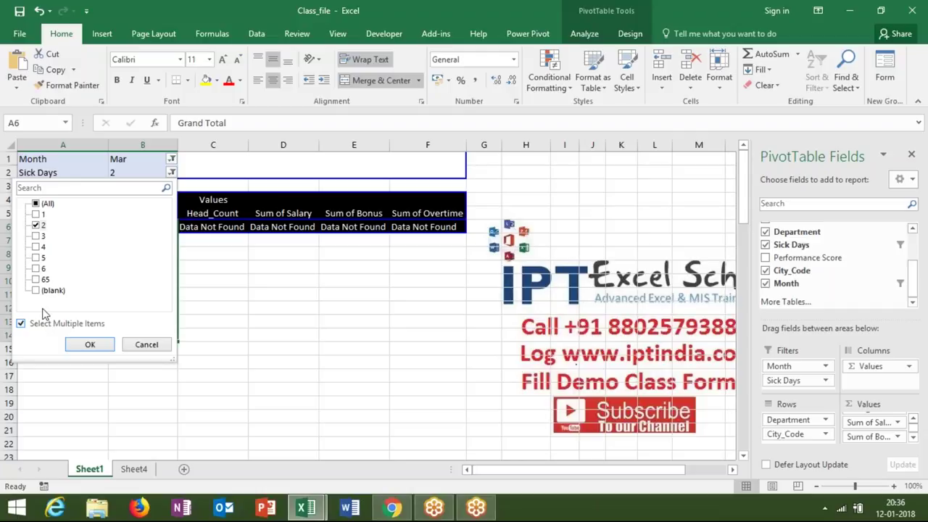
{"action": "left_click", "coordinate": [35, 236]}
{"action": "left_click", "coordinate": [34, 247]}
{"action": "left_click", "coordinate": [89, 345]}
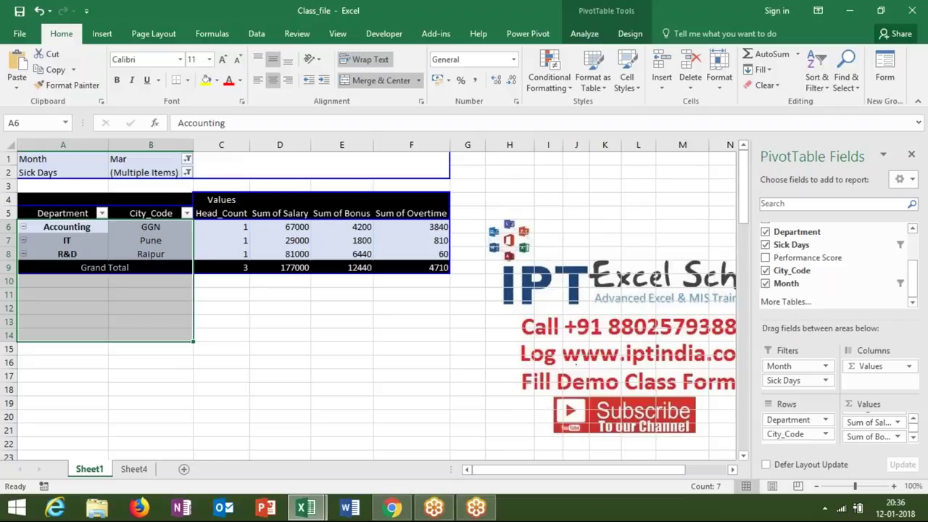
Step: Reset both the Sick Days and Month filters back to (All)
{"action": "left_click_drag", "start_coordinate": [181, 253], "coordinate": [167, 227]}
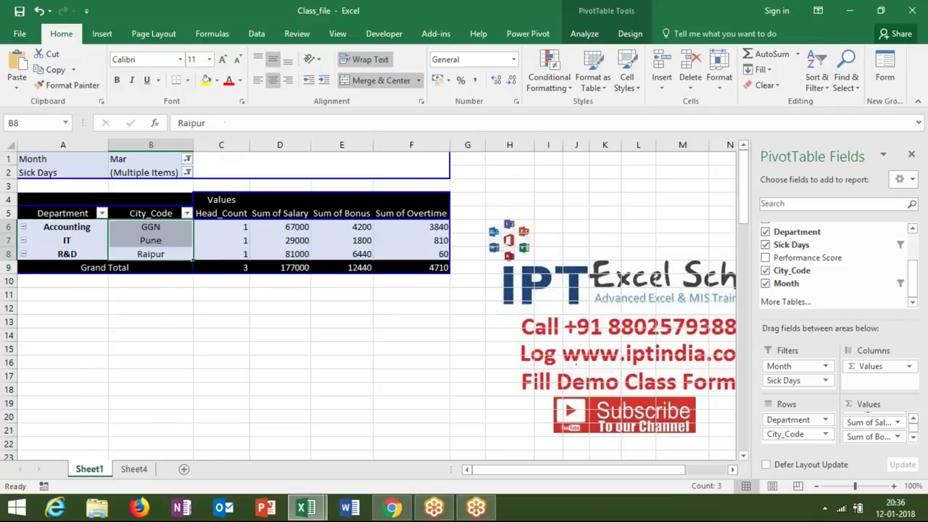
{"action": "left_click", "coordinate": [187, 173]}
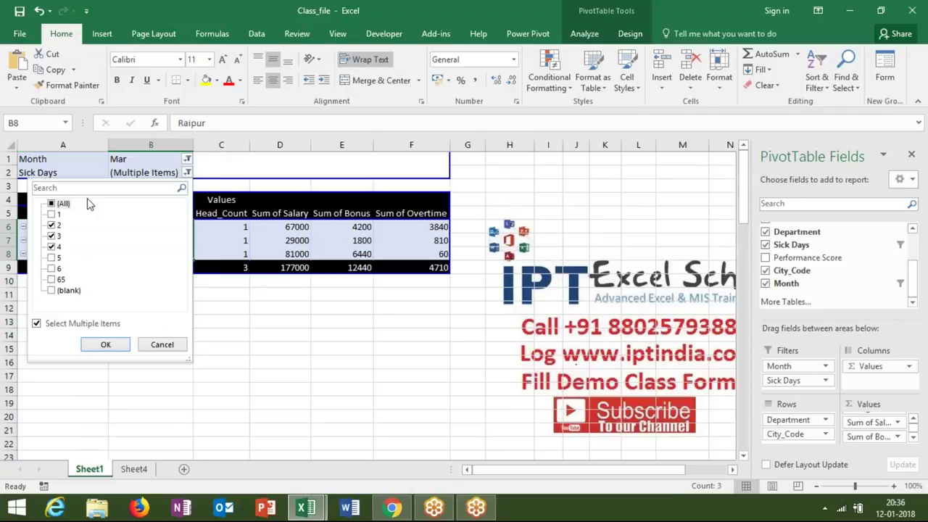
{"action": "left_click", "coordinate": [50, 204]}
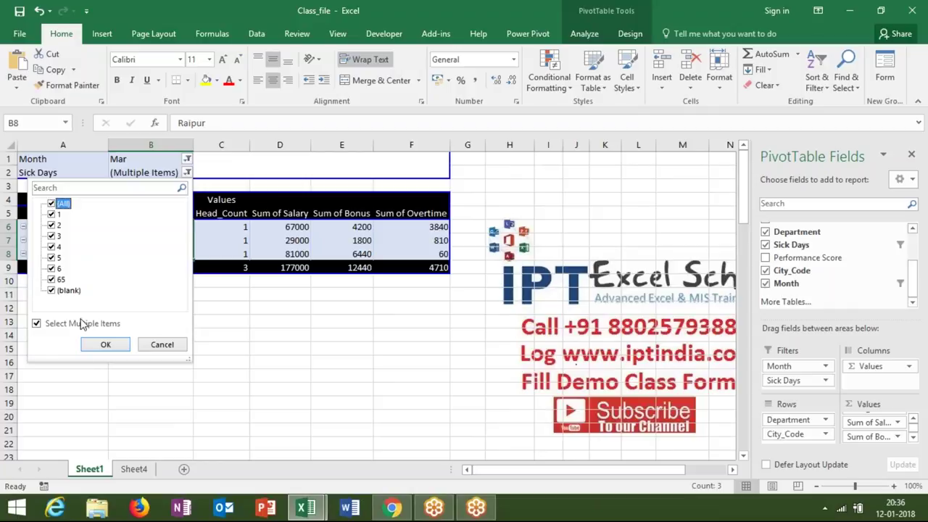
{"action": "left_click", "coordinate": [105, 346]}
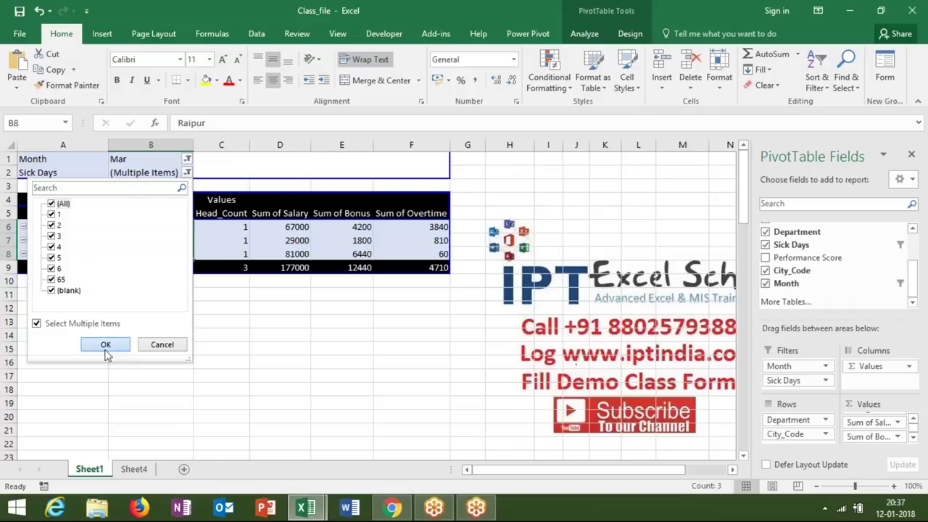
{"action": "left_click", "coordinate": [171, 159]}
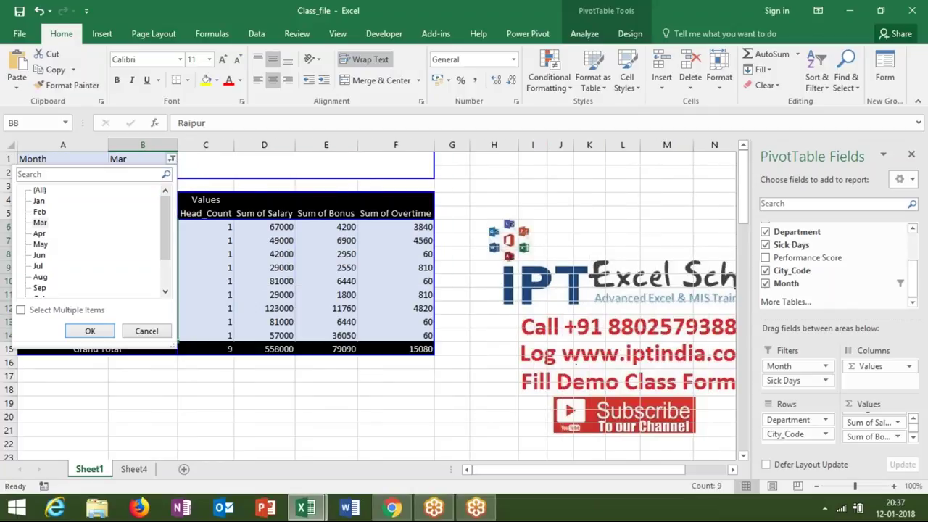
{"action": "left_click", "coordinate": [42, 191]}
{"action": "left_click", "coordinate": [90, 330]}
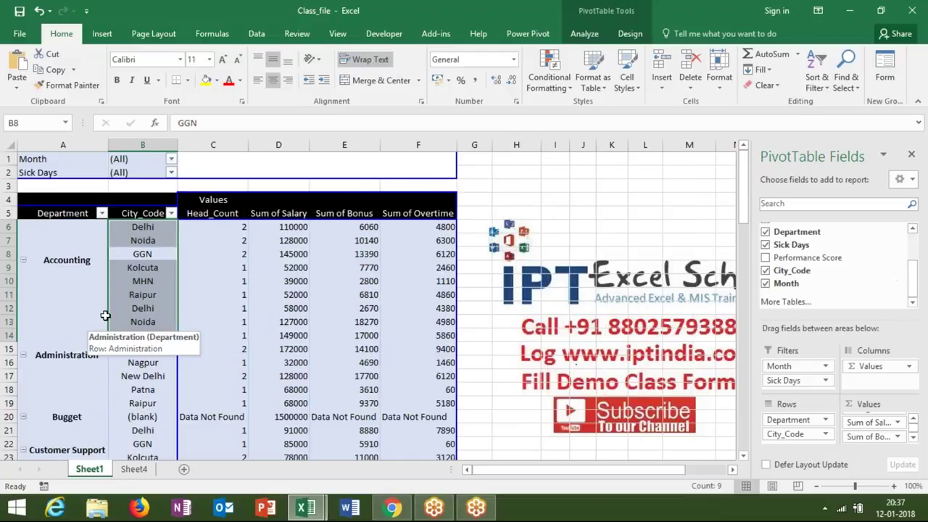
{"action": "left_click", "coordinate": [105, 315]}
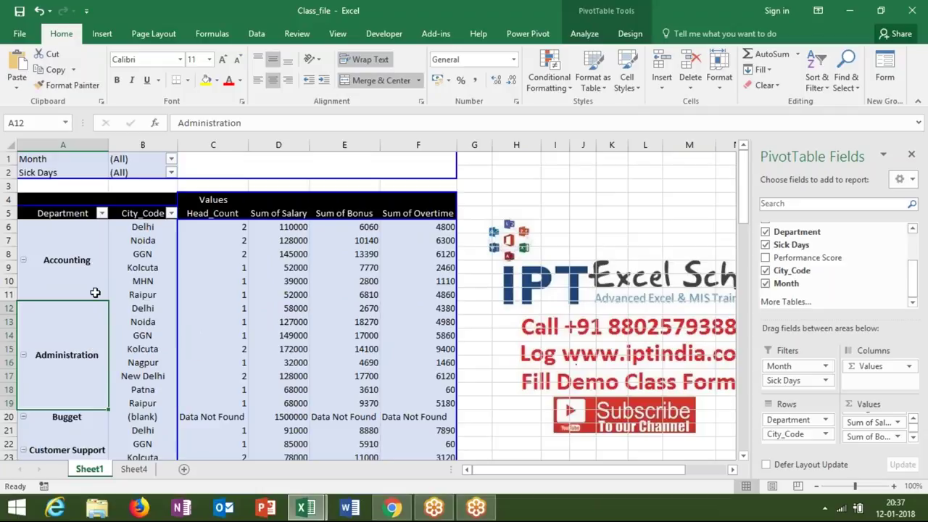
Step: Open Save As on the Desktop folder, proposing Class_file as a macro-enabled workbook
{"action": "left_click", "coordinate": [22, 34]}
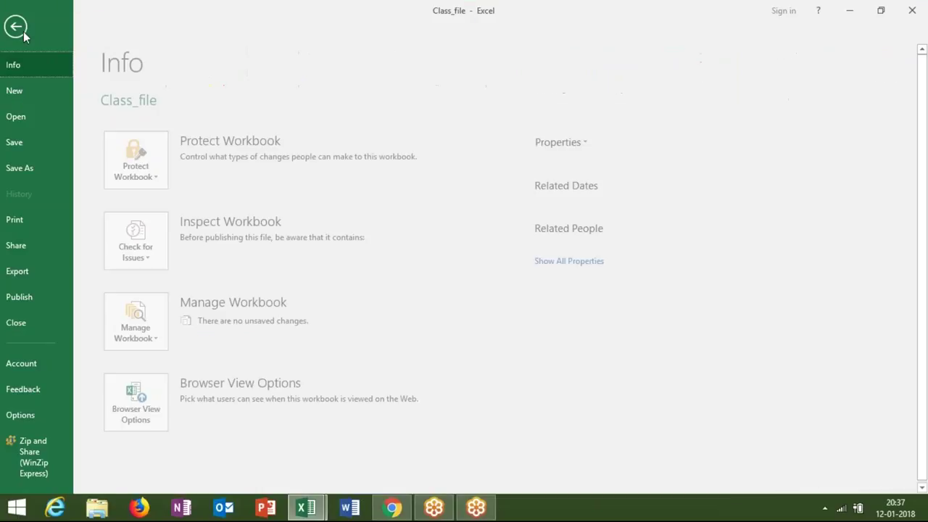
{"action": "left_click", "coordinate": [30, 174]}
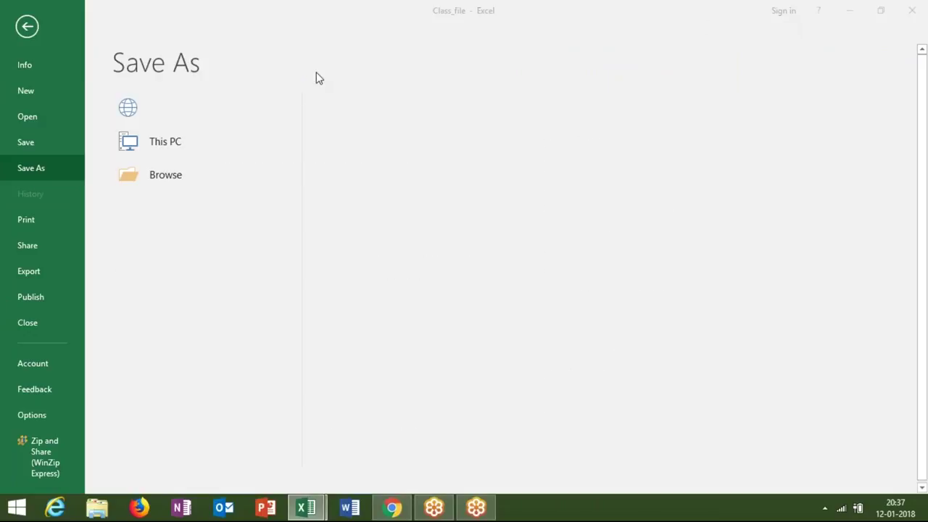
{"action": "left_click", "coordinate": [201, 212]}
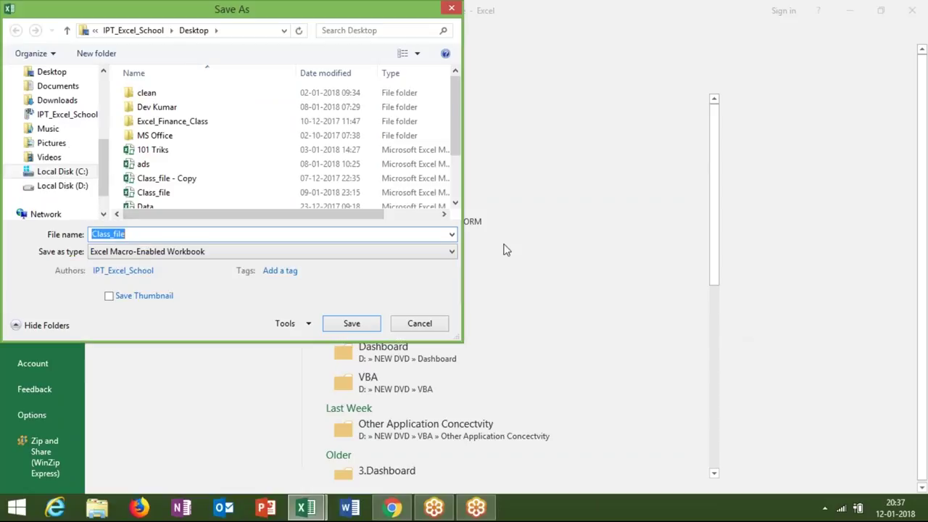
{"action": "mouse_move", "coordinate": [455, 136]}
{"action": "left_mouse_down"}
{"action": "mouse_move", "coordinate": [457, 160]}
{"action": "mouse_move", "coordinate": [457, 147]}
{"action": "left_mouse_up"}
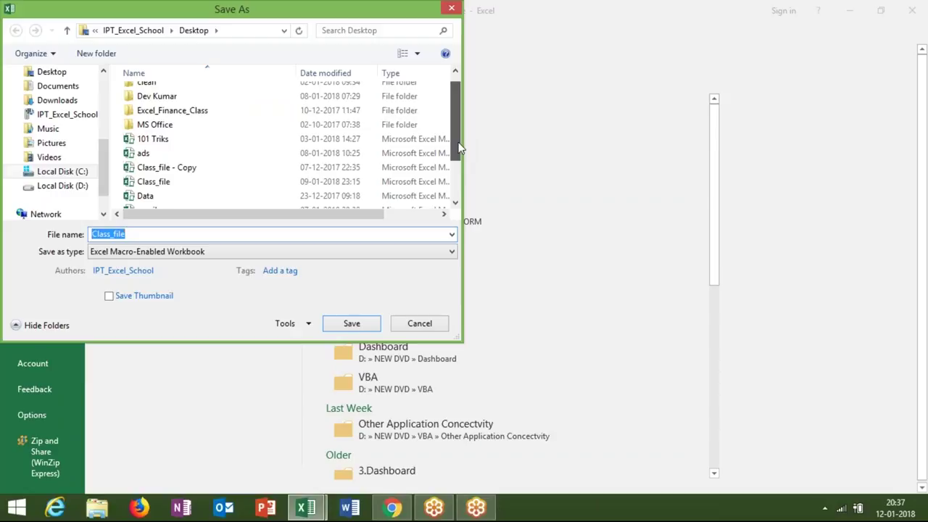